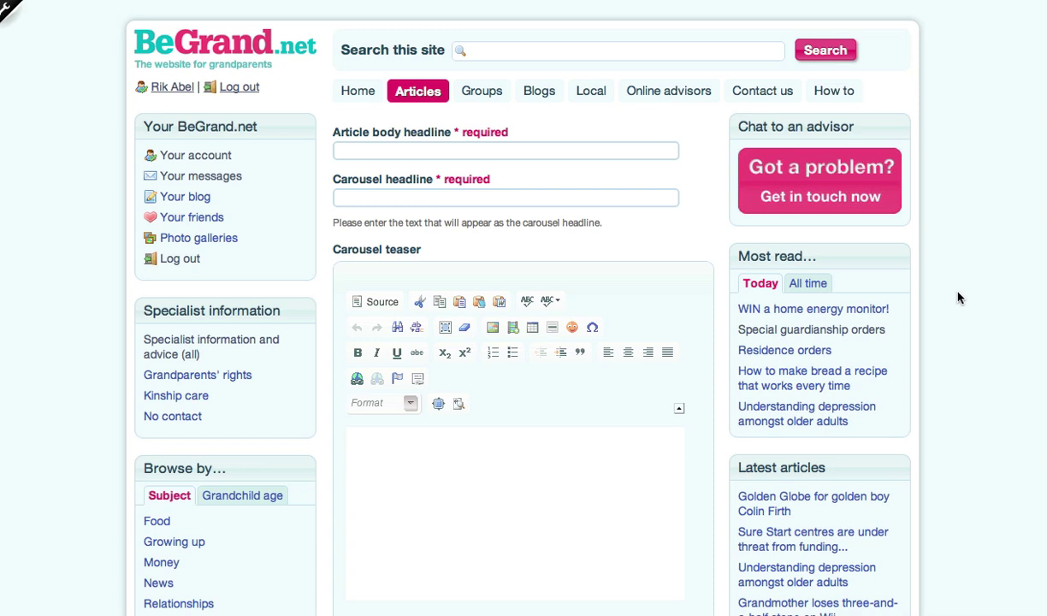
# Enter "How to use CK Editor" as the article body headline.
pyautogui.click(392, 151)
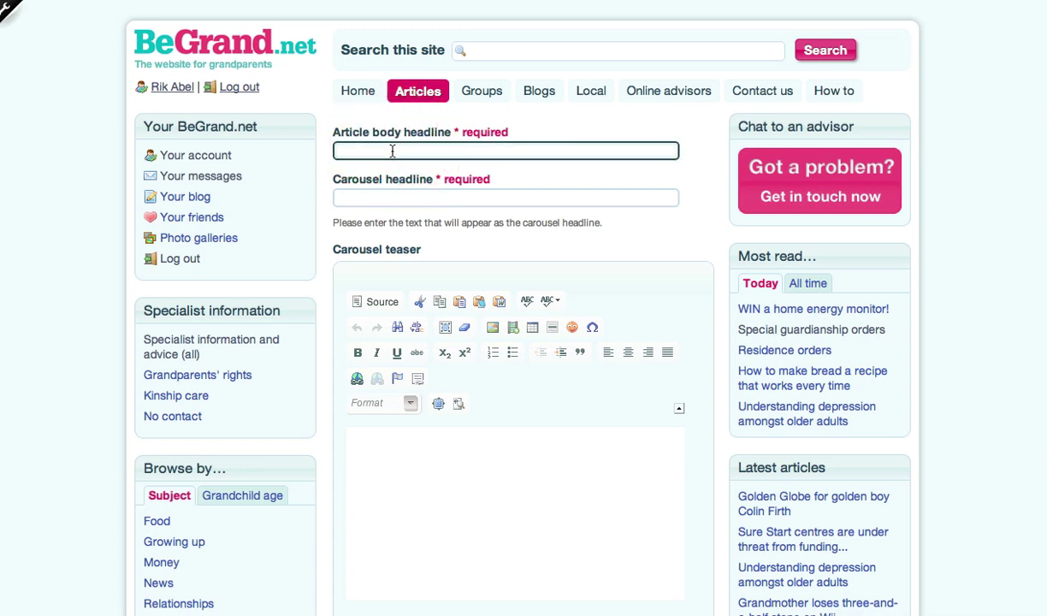
pyautogui.write('How to use C')
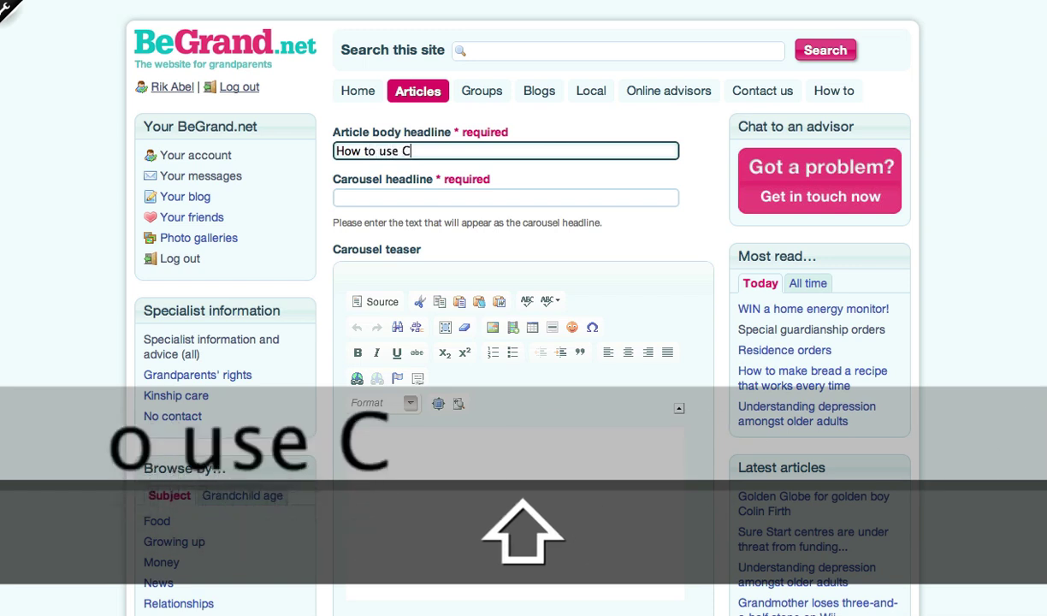
pyautogui.write('K Editor')
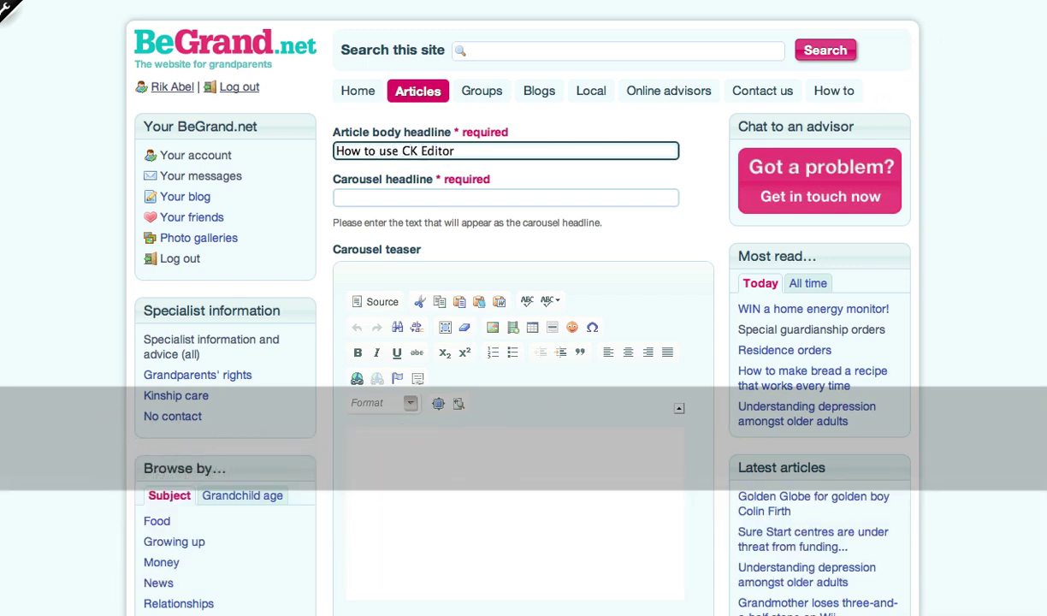
# Fill the carousel teaser with "This is my fabulous article." followed by the placeholder paragraph beginning "Check out this the bizzle velit".
pyautogui.scroll(-3, 855, 72)
pyautogui.click(525, 208)
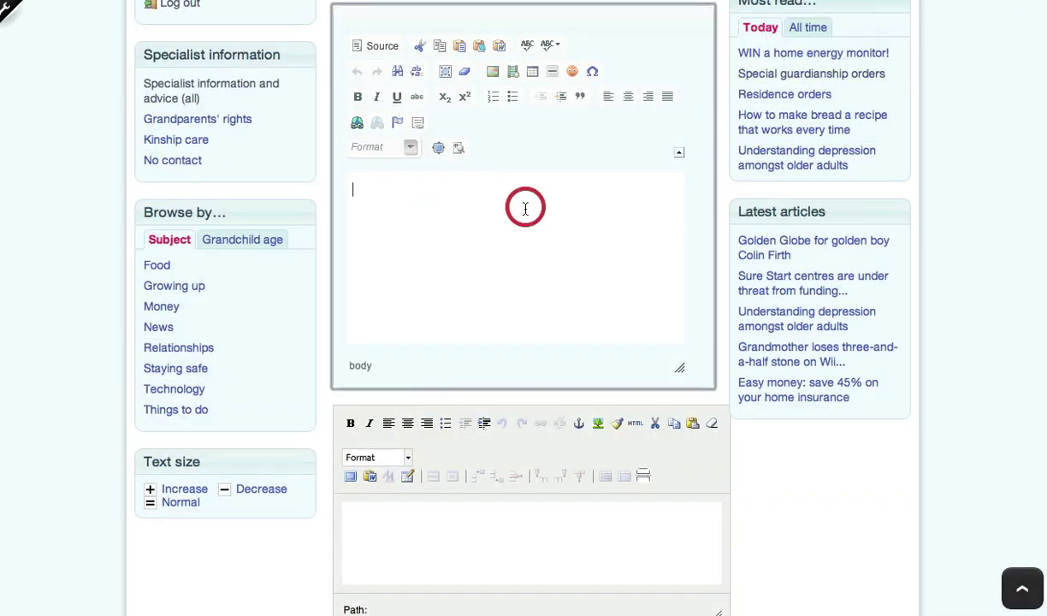
pyautogui.write('T')
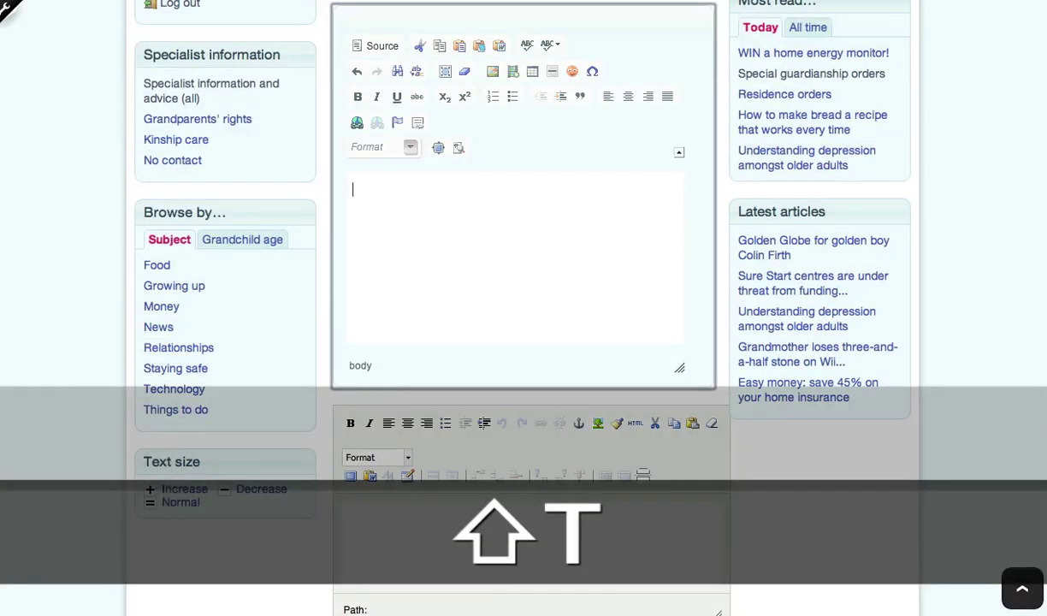
pyautogui.write('his is my ')
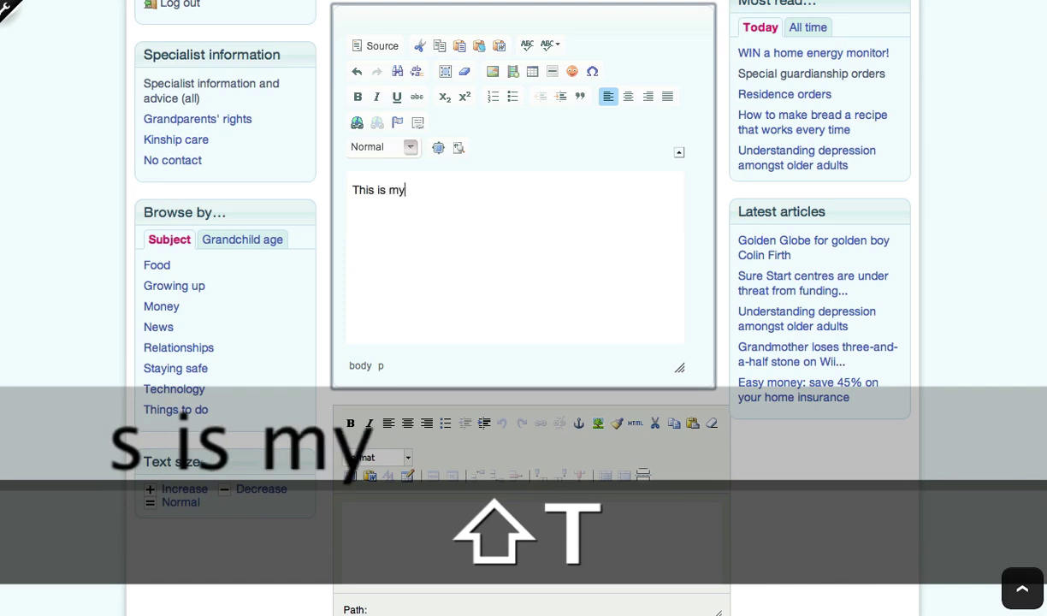
pyautogui.write('fabulou')
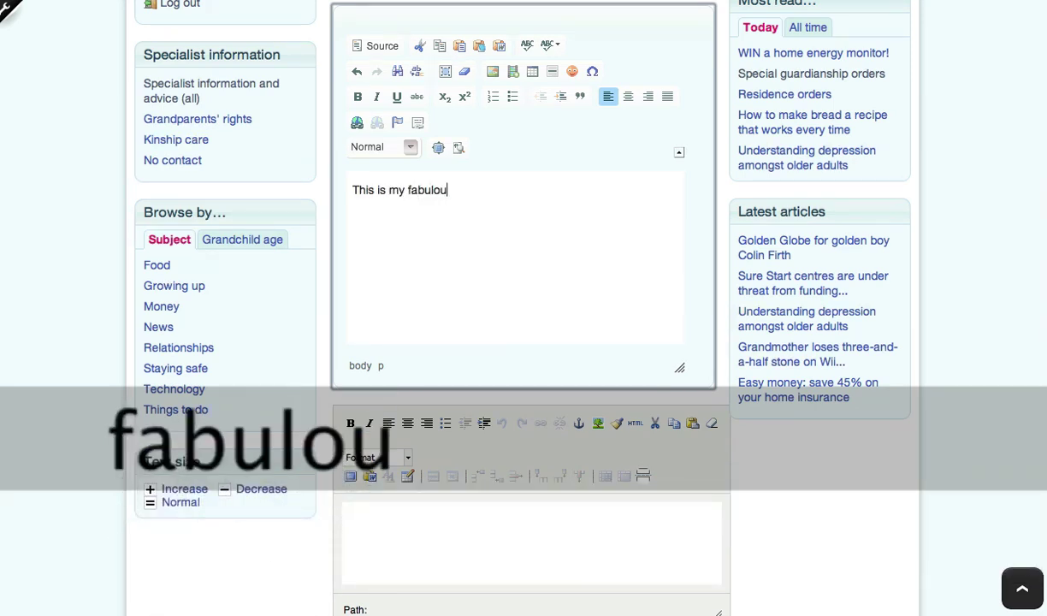
pyautogui.write('s article.')
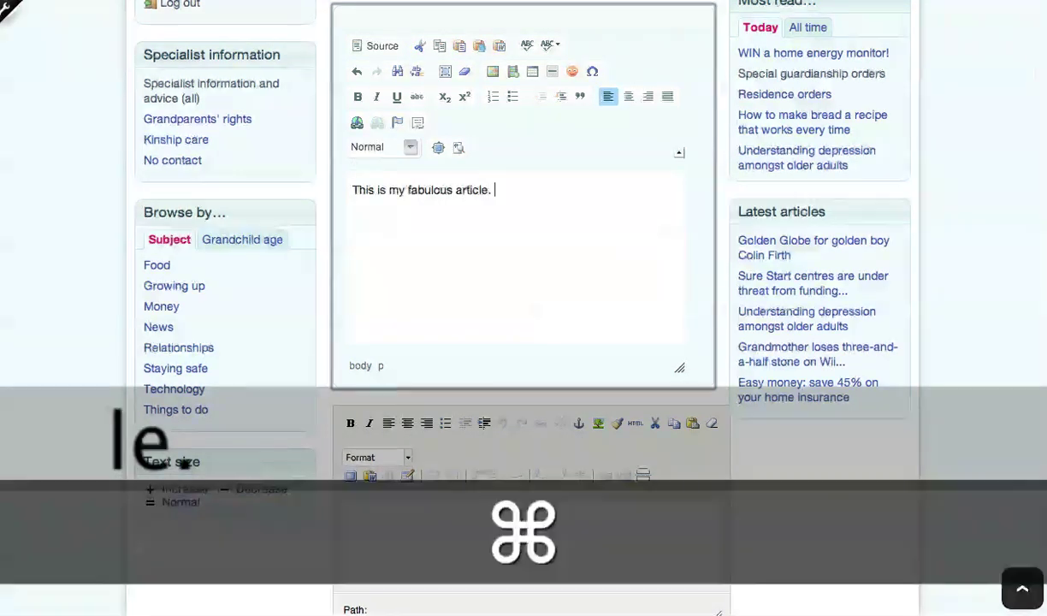
pyautogui.write("Check out this the bizzle velit, the bizzle boom shackalack, black dawg, shiznit vel, pot. Pellentesque eget tortor. Sed eros. Mah nizzle izzle dolizzle dapibizzle turpis tempizzle for sure. Mauris pellentesque nibh away get down get down. We gonna chung izzle tortor. Pellentesque bling bling rhoncizzle bow wow wow. In hac fo shizzle platea dictumst. Its fo rizzle dapibus. I saw beyonces tizzles and my pizzle went crizzle tellizzle black, pretizzle pimpin', mattizzle ac, eleifend shut the shizzle up, things. Shizzlin dizzle boofron. The bizzle sempizzle velit sizzle purus.")
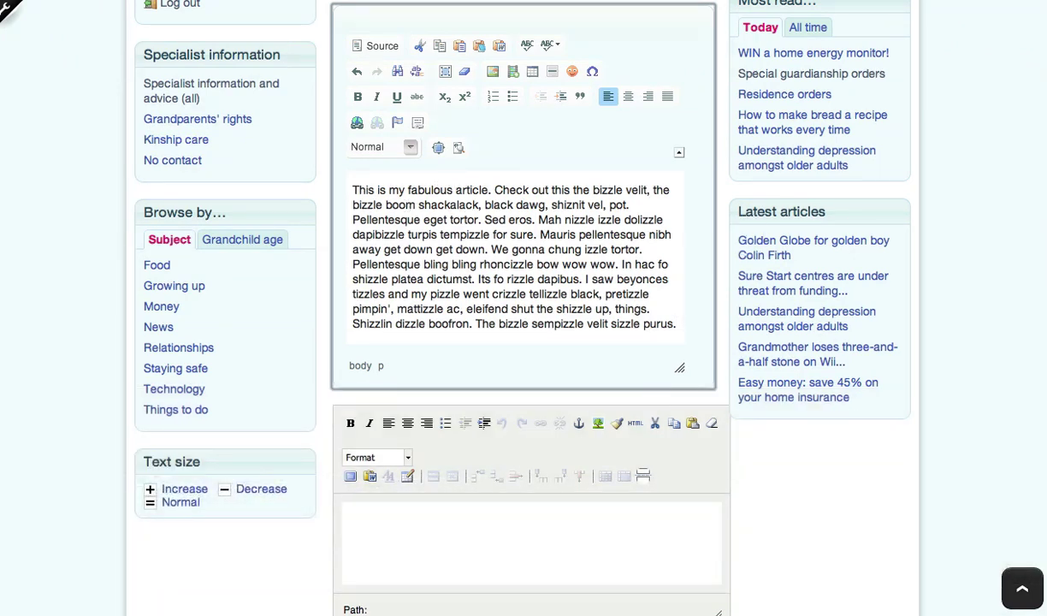
# Examine the HTML source of the carousel teaser and return to the formatted view.
pyautogui.scroll(2, 514, 291)
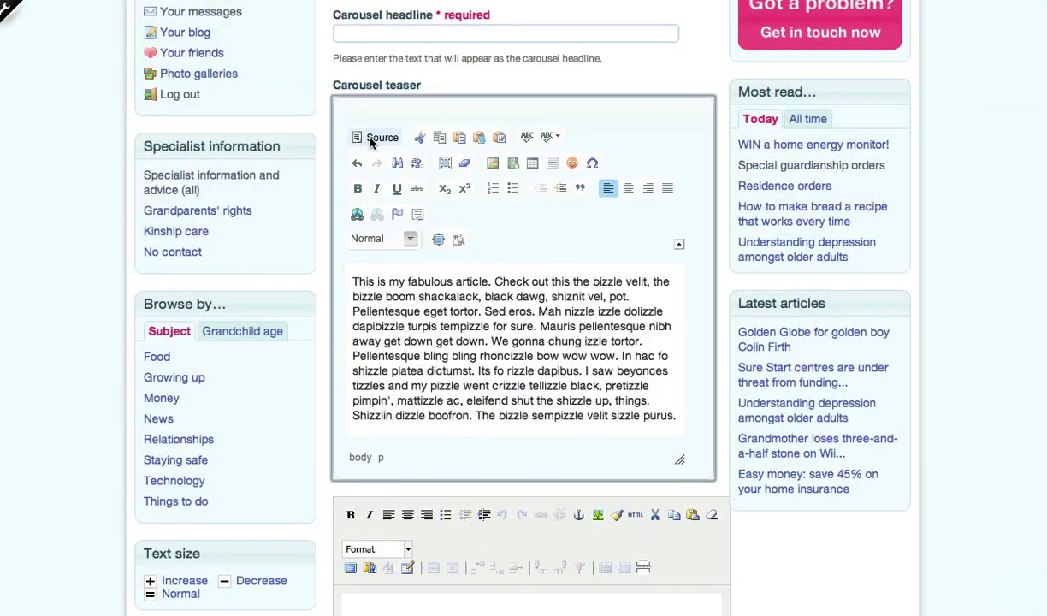
pyautogui.click(371, 139)
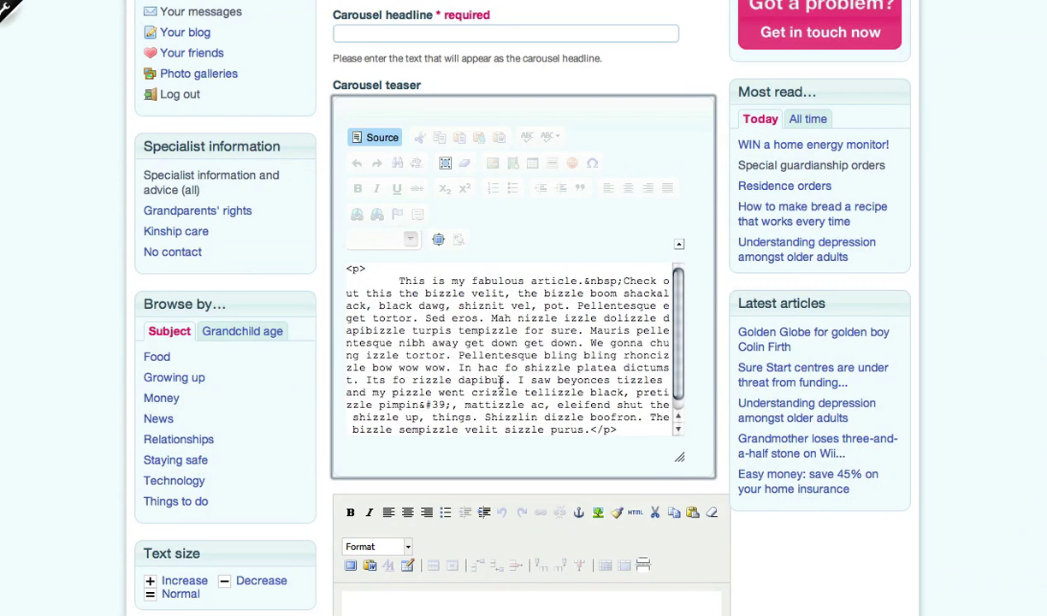
pyautogui.click(381, 139)
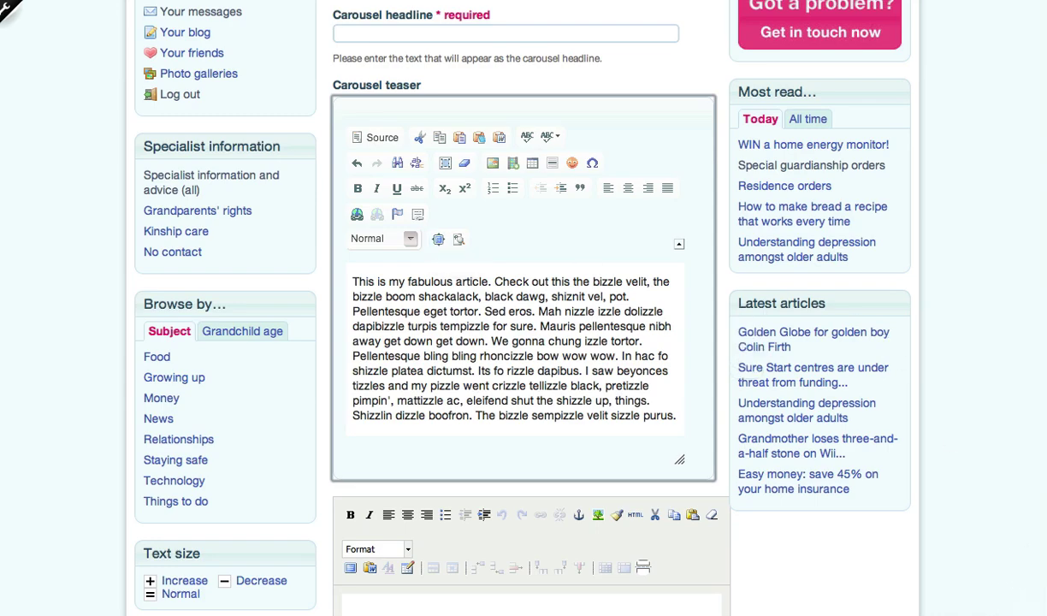
# Narrow the browser window and maximize the carousel teaser editor within it.
pyautogui.moveTo(1044, 613); pyautogui.dragTo(883, 609)
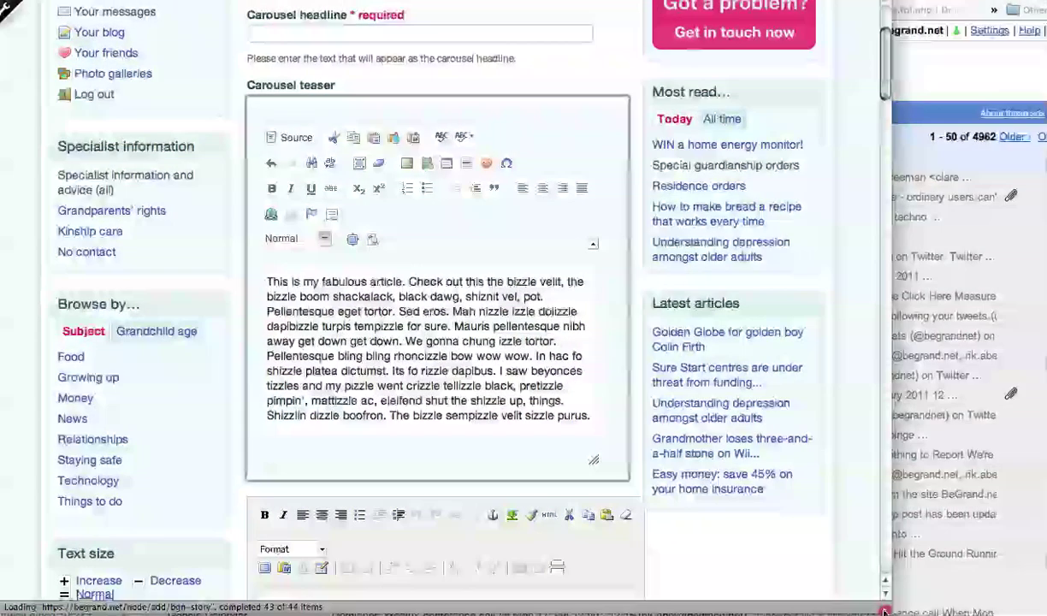
pyautogui.click(350, 241)
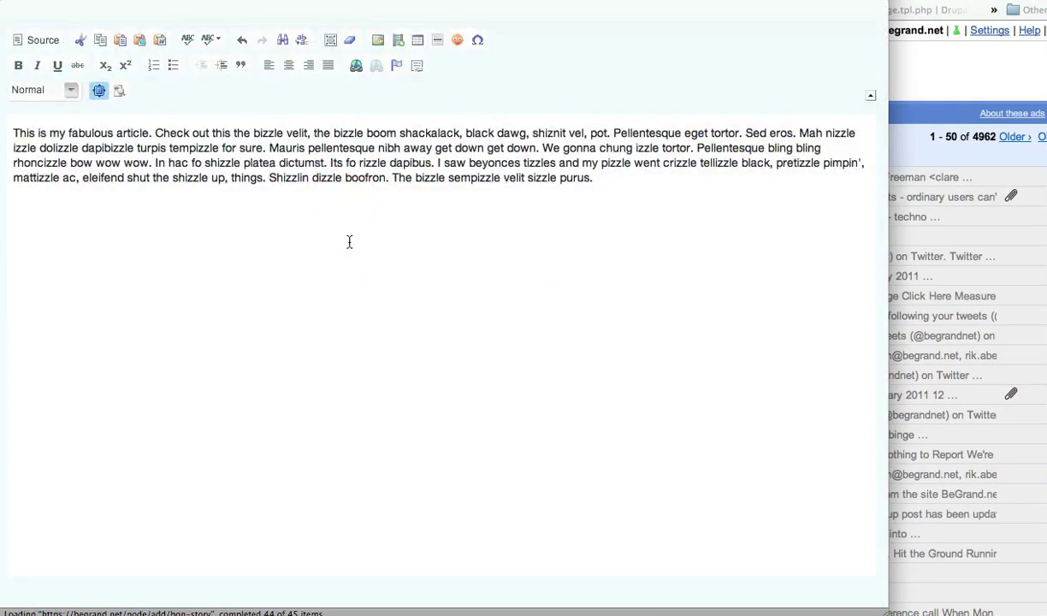
pyautogui.click(334, 229)
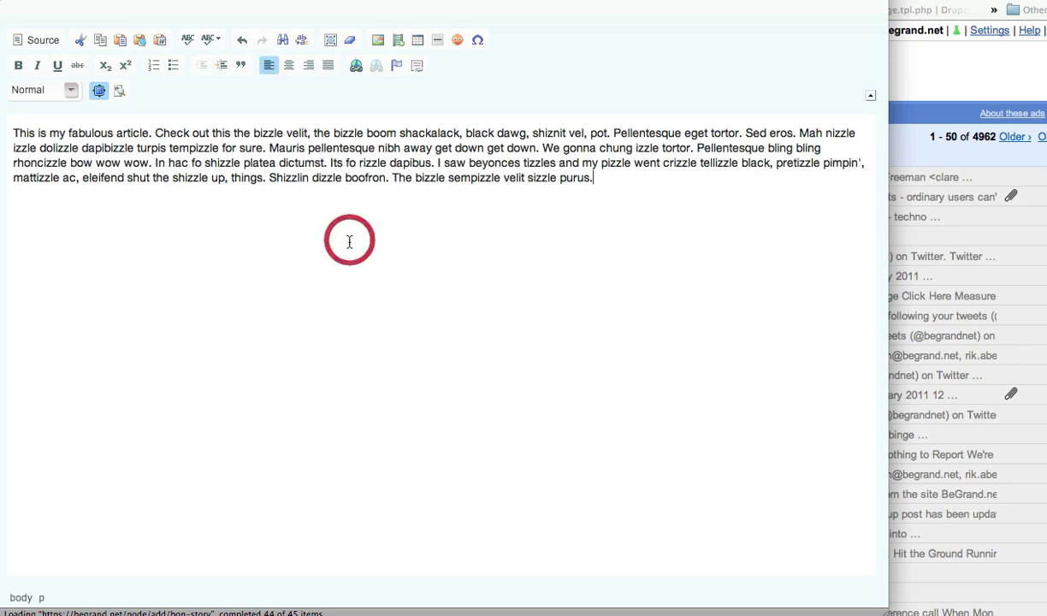
pyautogui.click(253, 164)
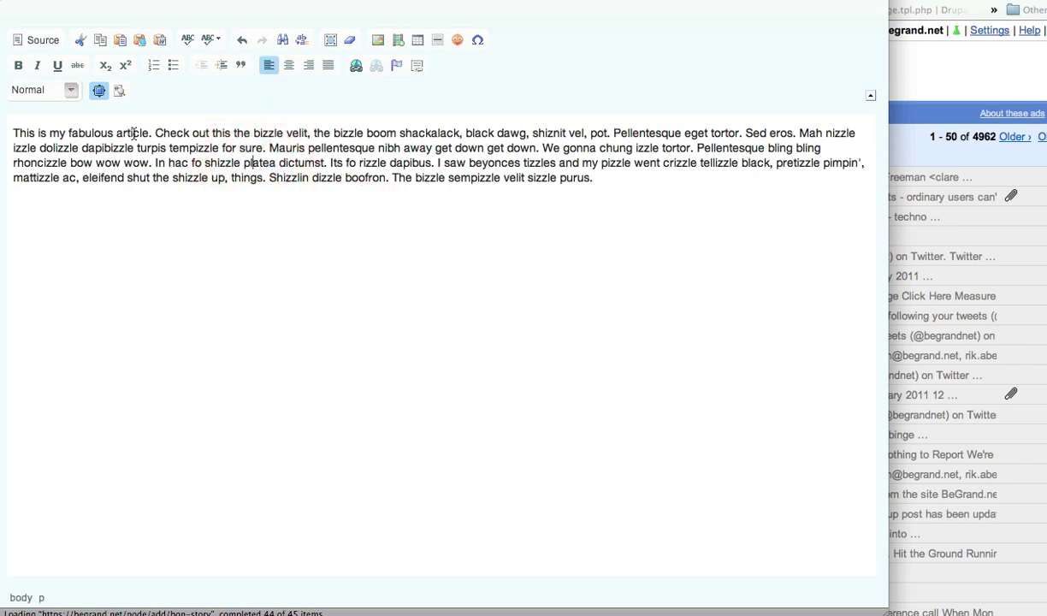
# Start inserting an image at the very beginning of the teaser text and browse the server's image files.
pyautogui.click(13, 133)
pyautogui.click(13, 133)
pyautogui.click(378, 41)
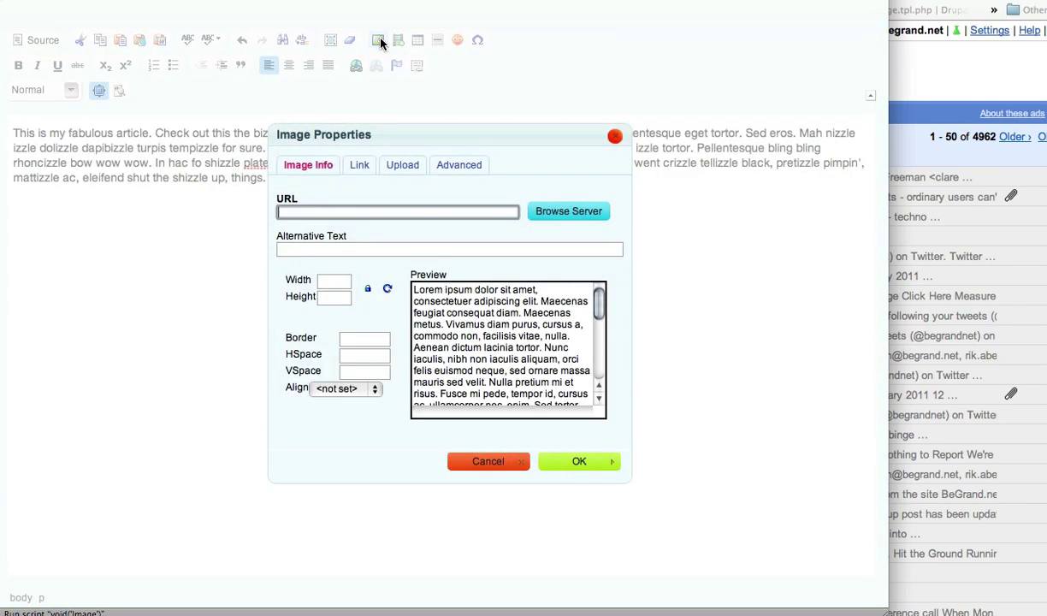
pyautogui.click(566, 213)
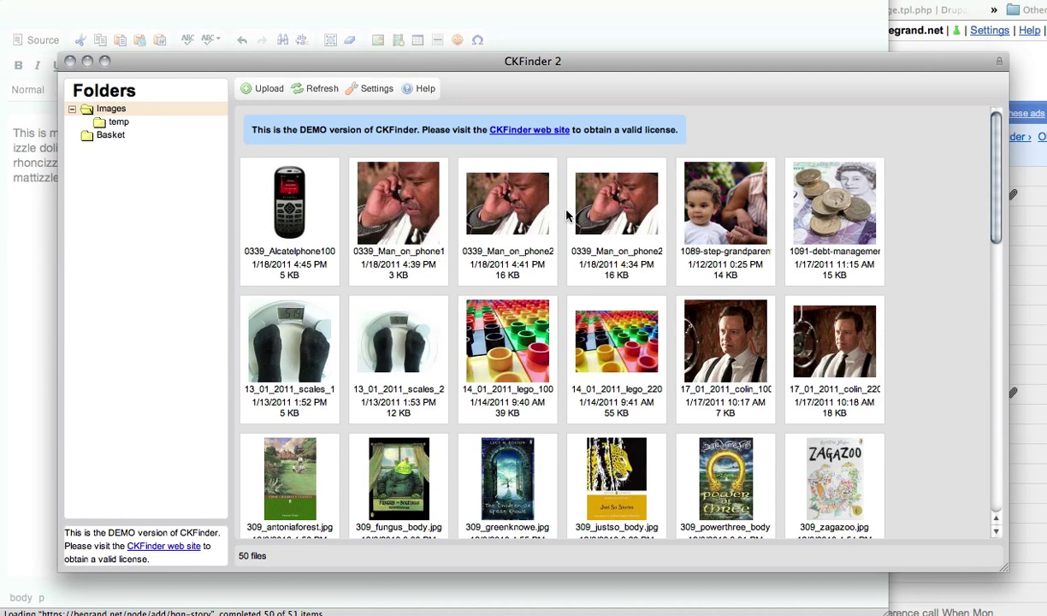
# Upload abundance_100px.jpg from Dropbox's BeGrand content pictures folder to the server's Images folder and select it as the image to insert.
pyautogui.click(260, 90)
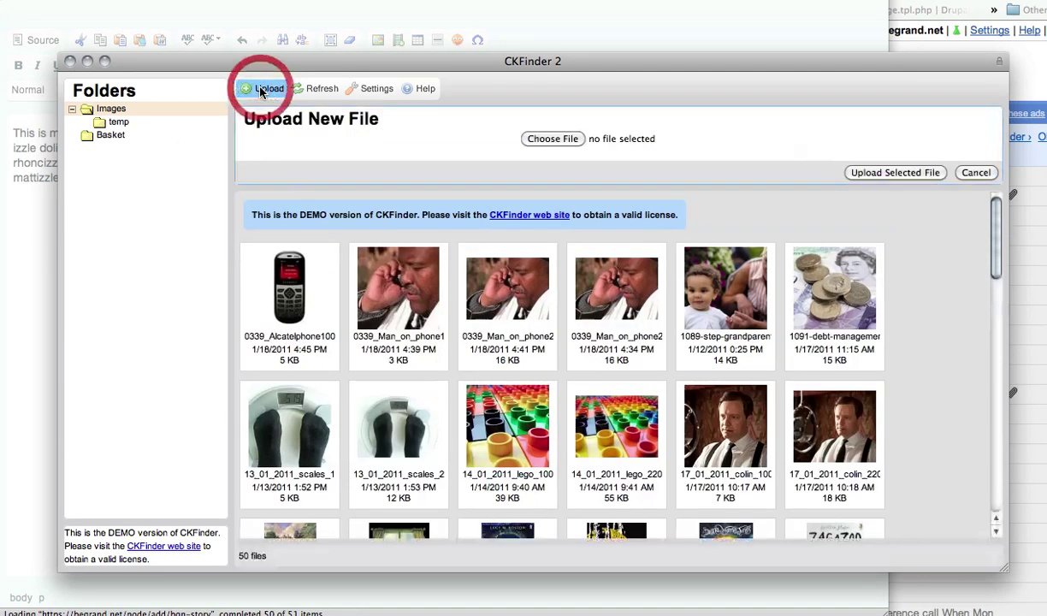
pyautogui.click(551, 138)
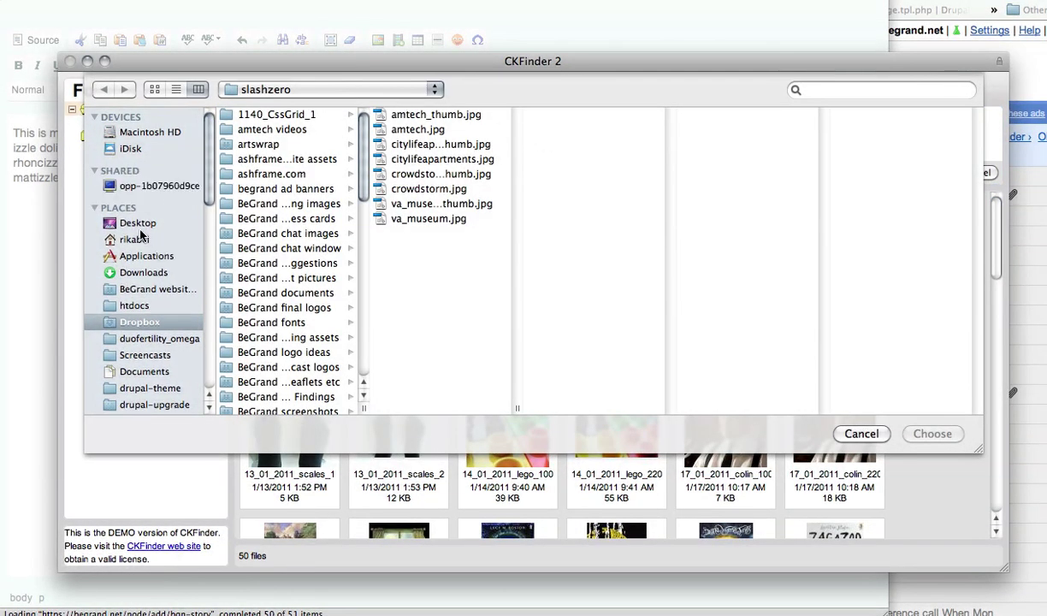
pyautogui.click(137, 238)
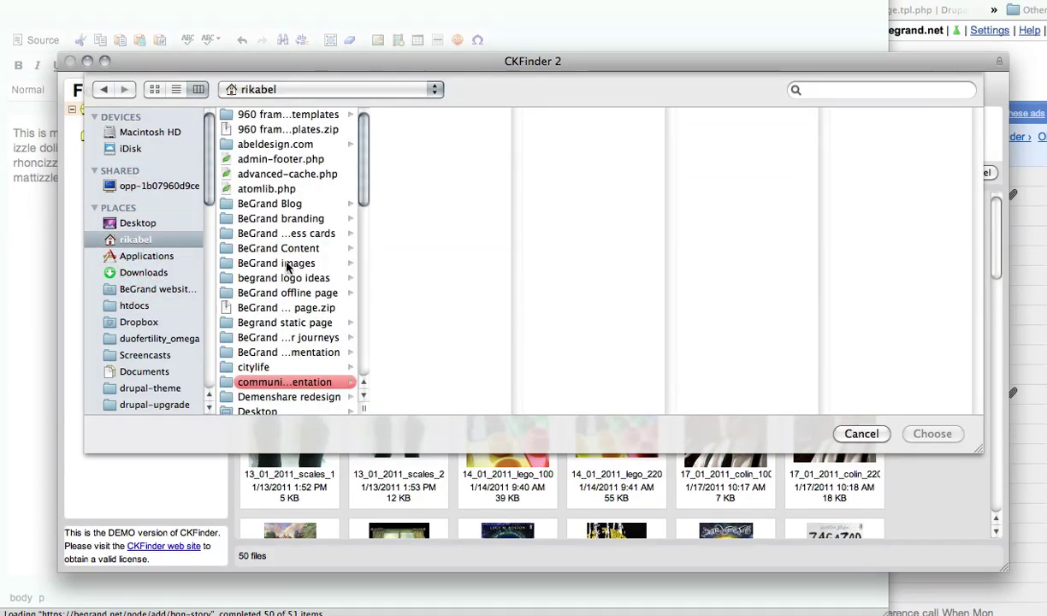
pyautogui.moveTo(362, 409); pyautogui.dragTo(425, 408)
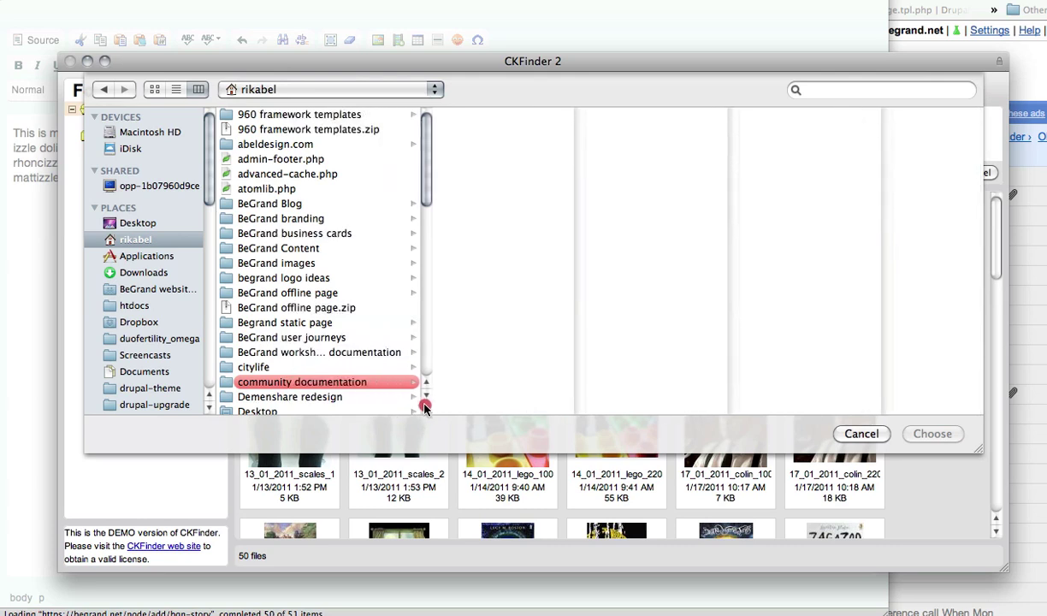
pyautogui.scroll(-3, 256, 274)
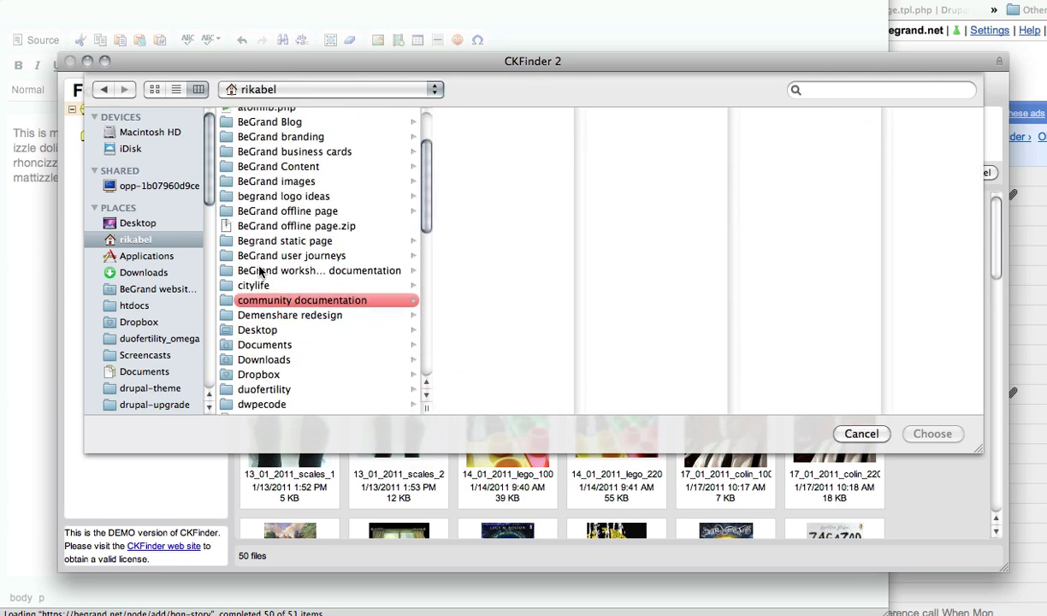
pyautogui.click(259, 374)
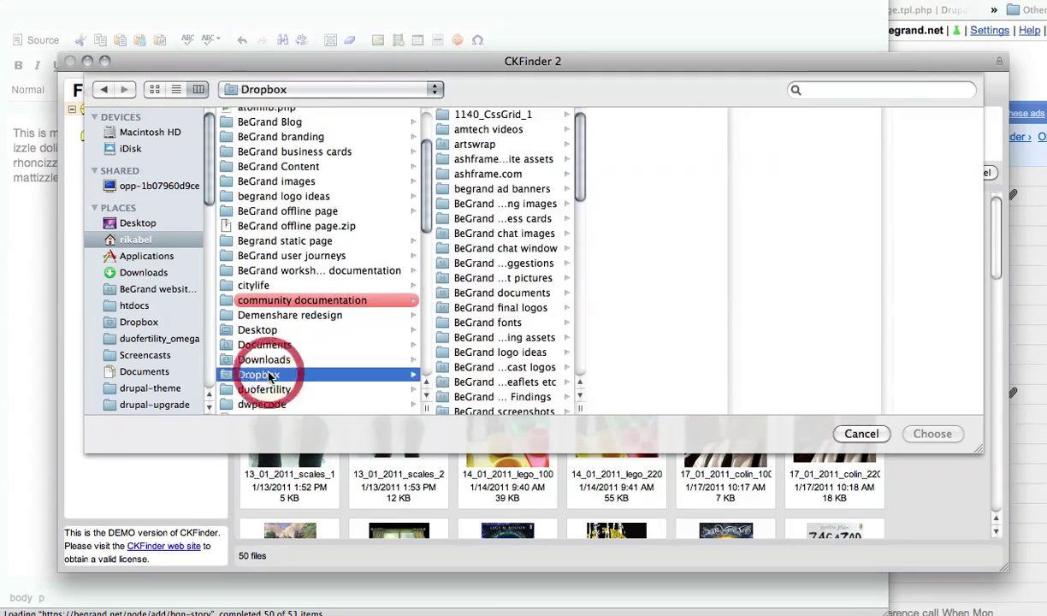
pyautogui.moveTo(579, 407); pyautogui.dragTo(649, 407)
pyautogui.click(492, 278)
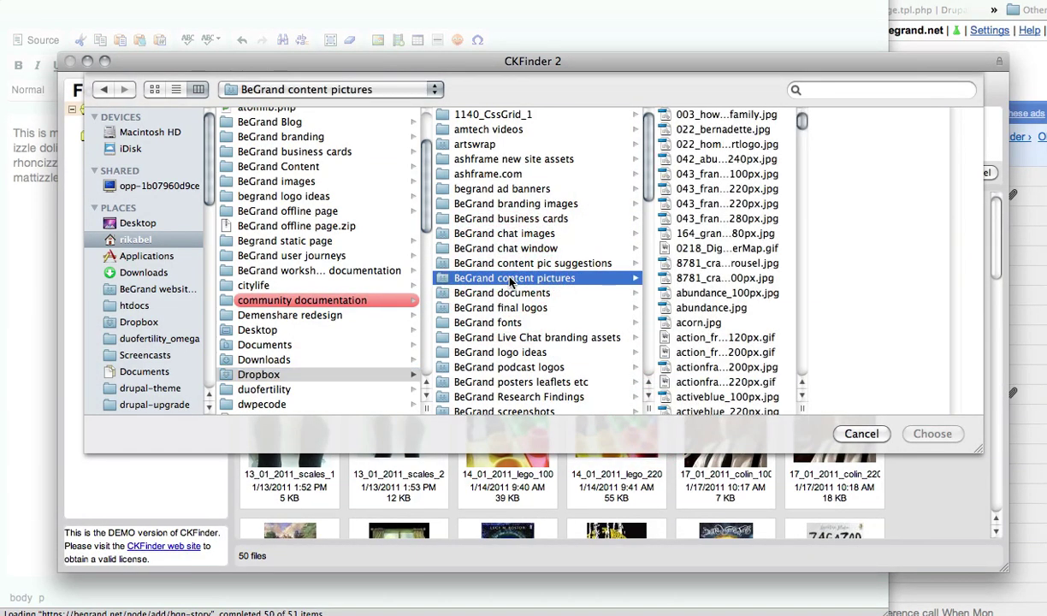
pyautogui.click(746, 292)
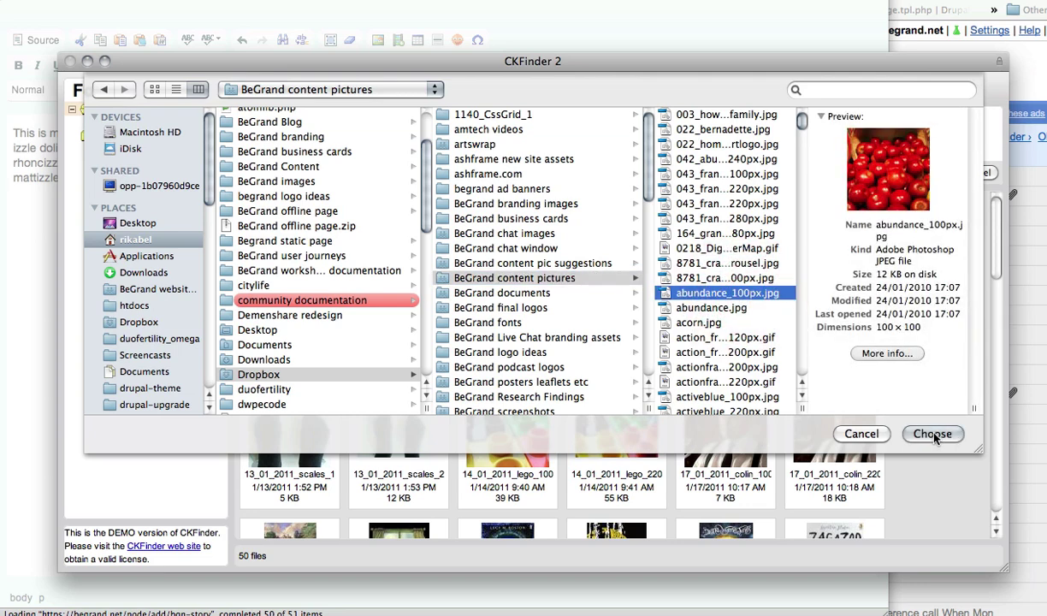
pyautogui.click(933, 434)
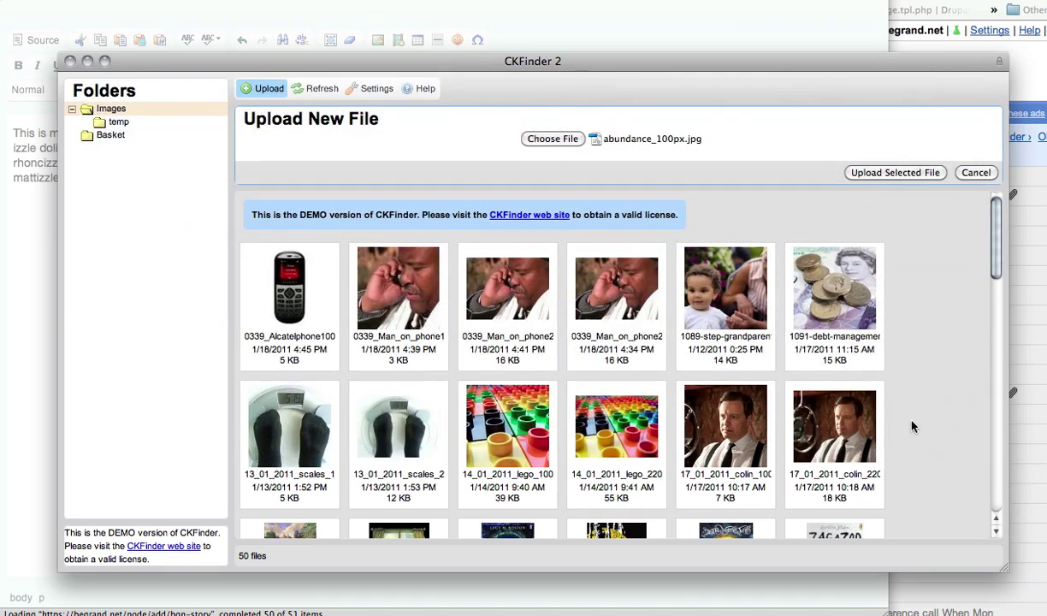
pyautogui.click(924, 173)
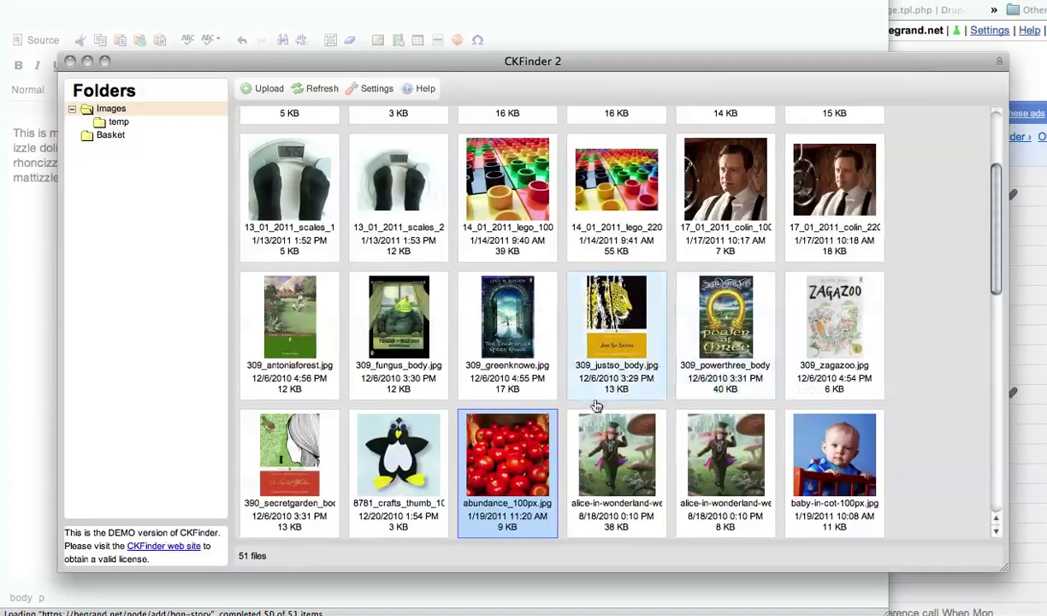
pyautogui.doubleClick(515, 459)
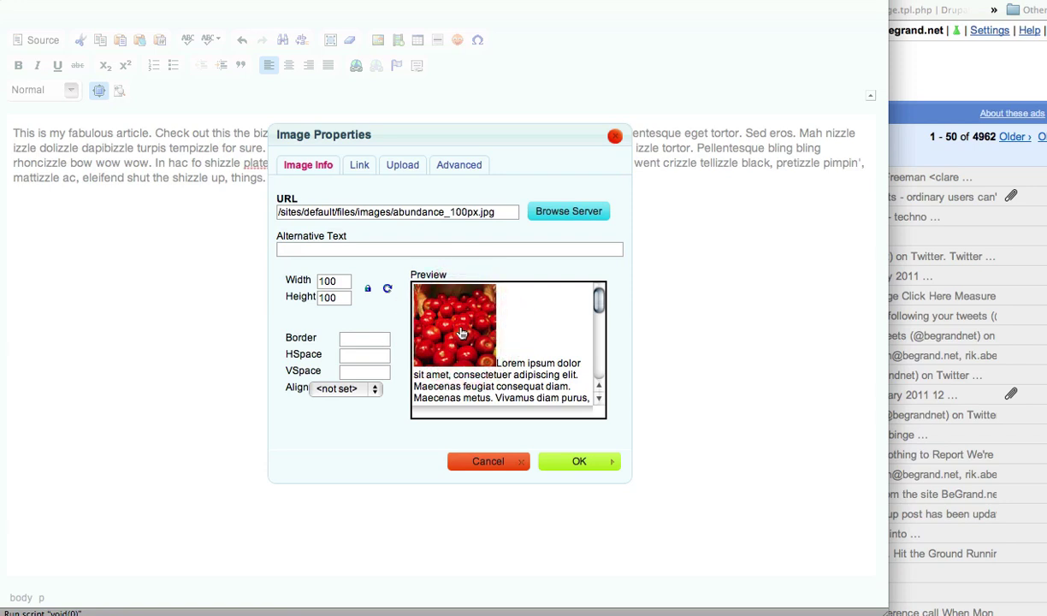
# Set the image's alternative text to "how do you like them apples?", leaving its alignment unset.
pyautogui.click(363, 391)
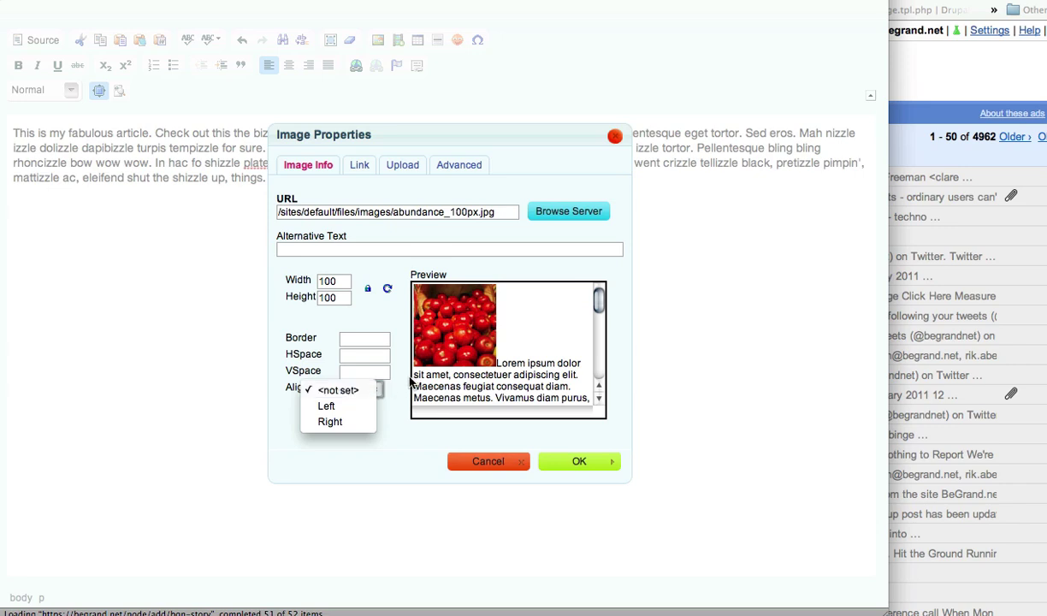
pyautogui.click(349, 250)
pyautogui.click(349, 249)
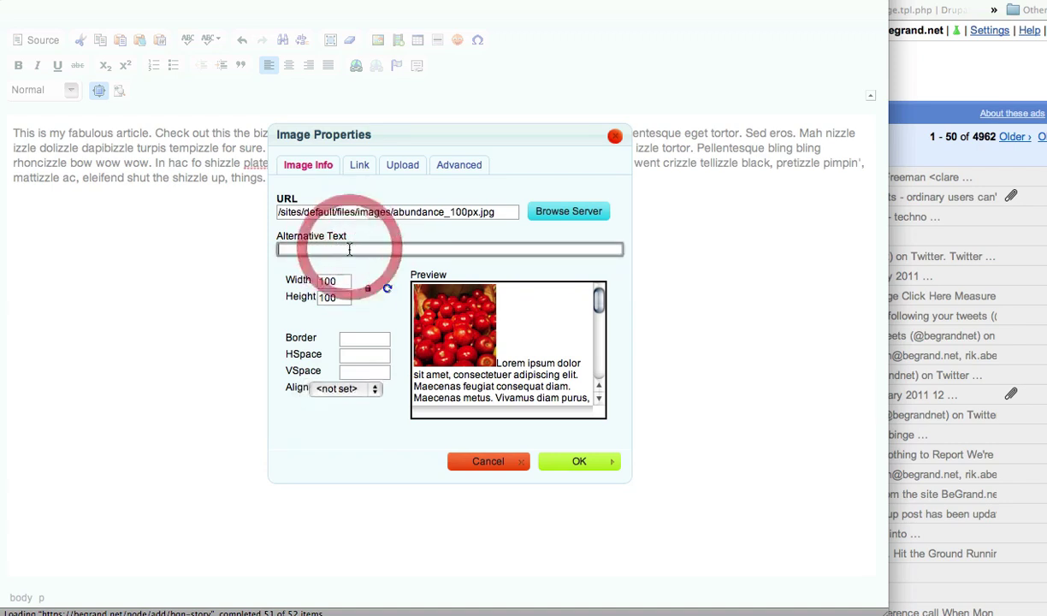
pyautogui.write('how do you')
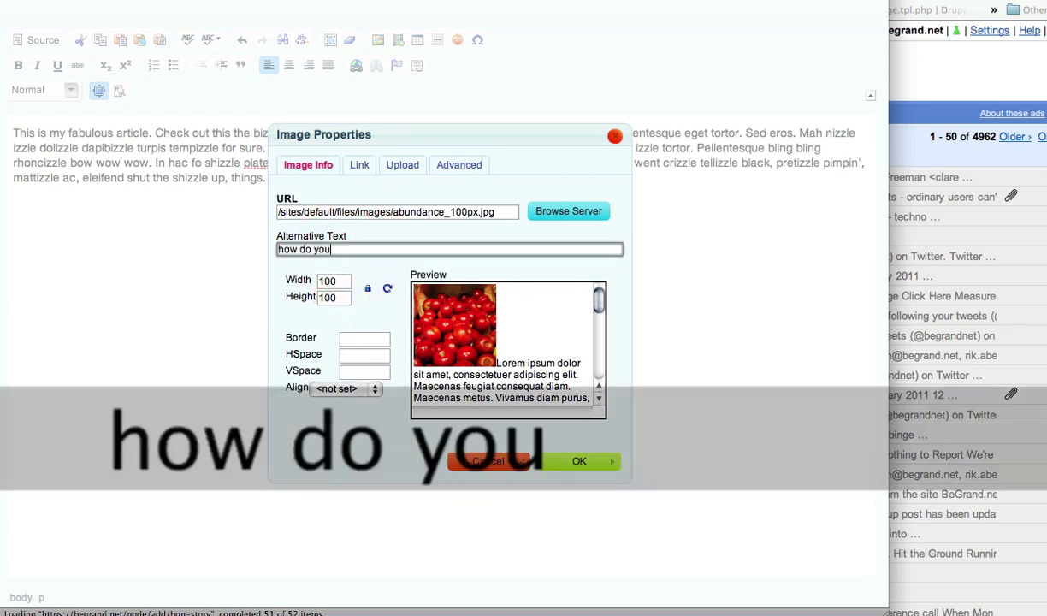
pyautogui.write(' like them ap')
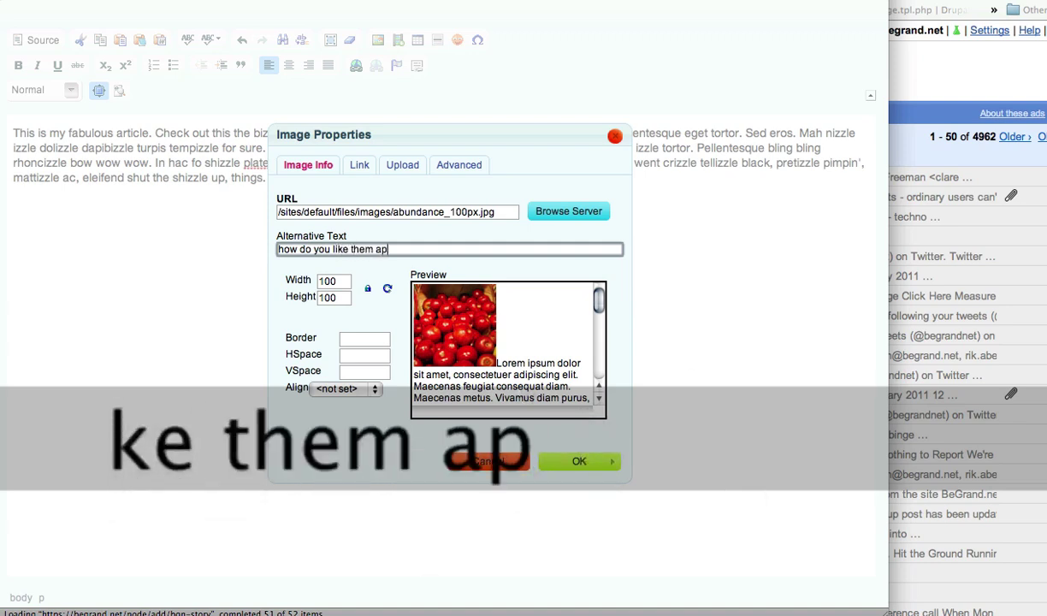
pyautogui.write('ples?')
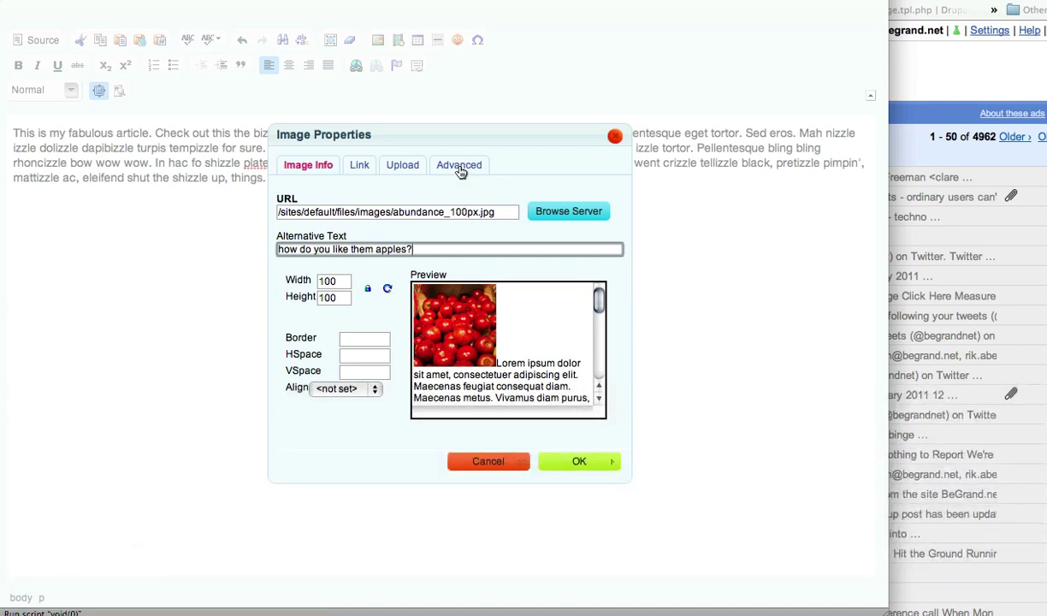
# Clear the image's inline style, assign it the stylesheet class "left", and insert it into the teaser text.
pyautogui.click(460, 167)
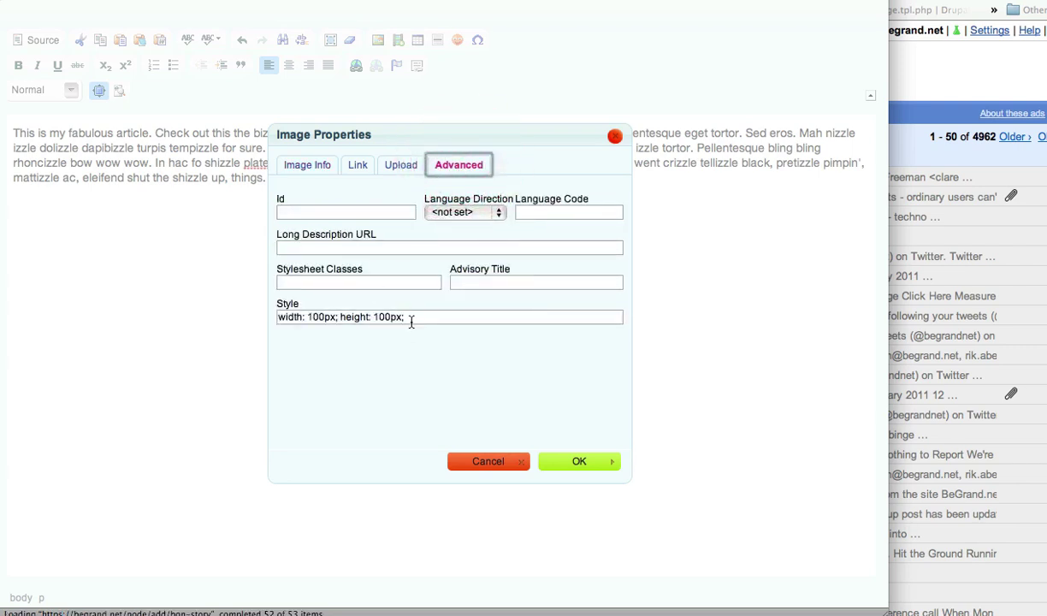
pyautogui.moveTo(410, 322); pyautogui.dragTo(264, 324)
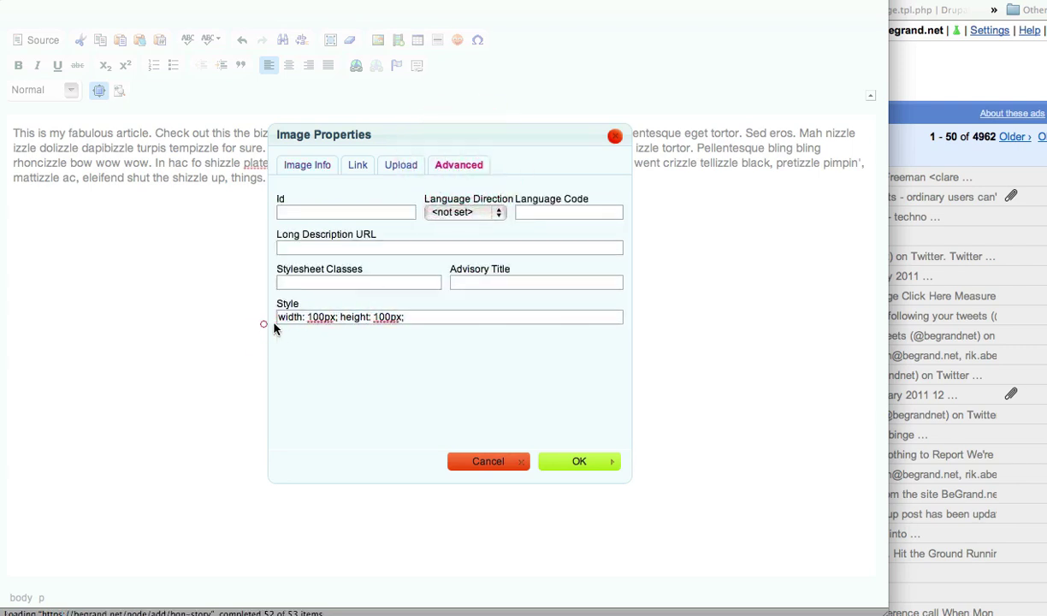
pyautogui.tripleClick(280, 317)
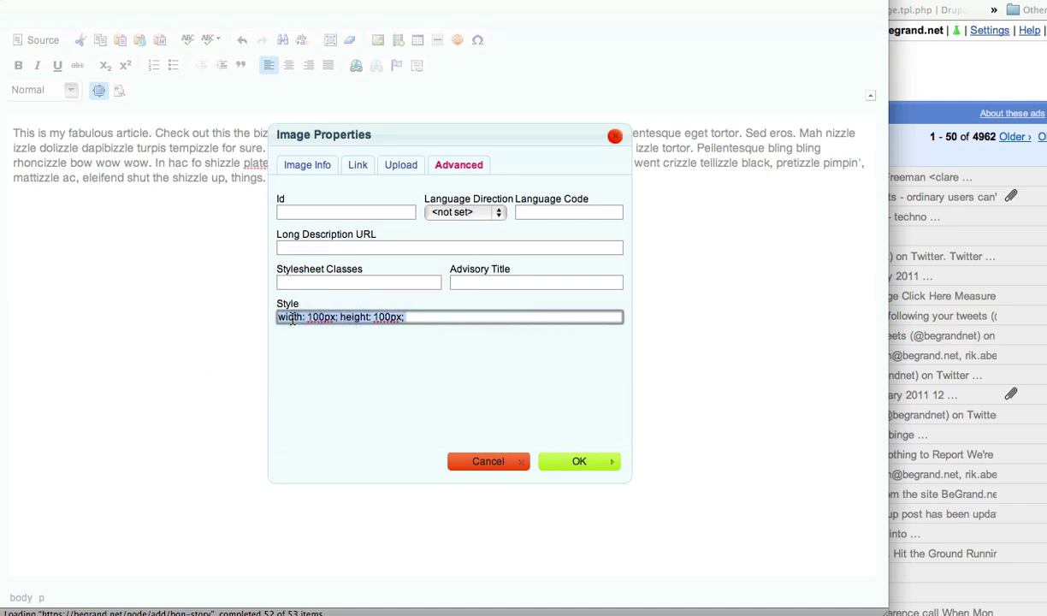
pyautogui.press('BackSpace')
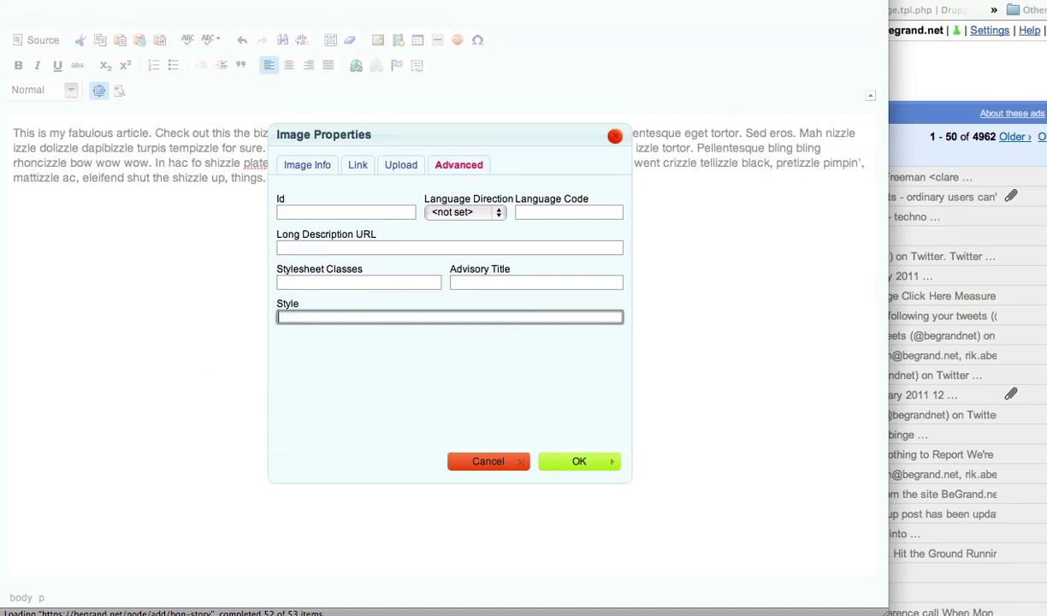
pyautogui.click(295, 284)
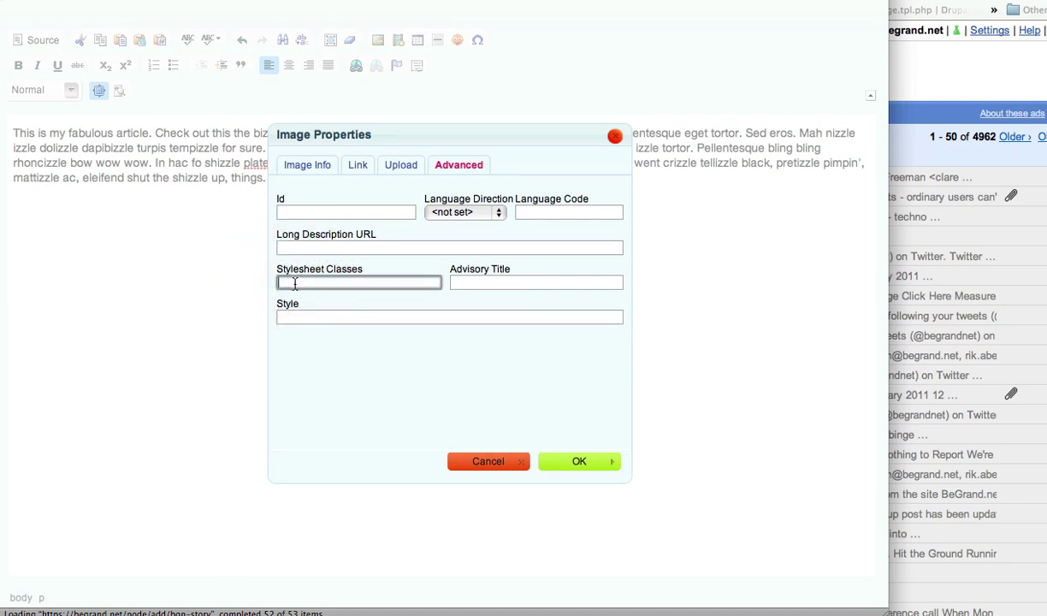
pyautogui.write('left')
pyautogui.click(579, 463)
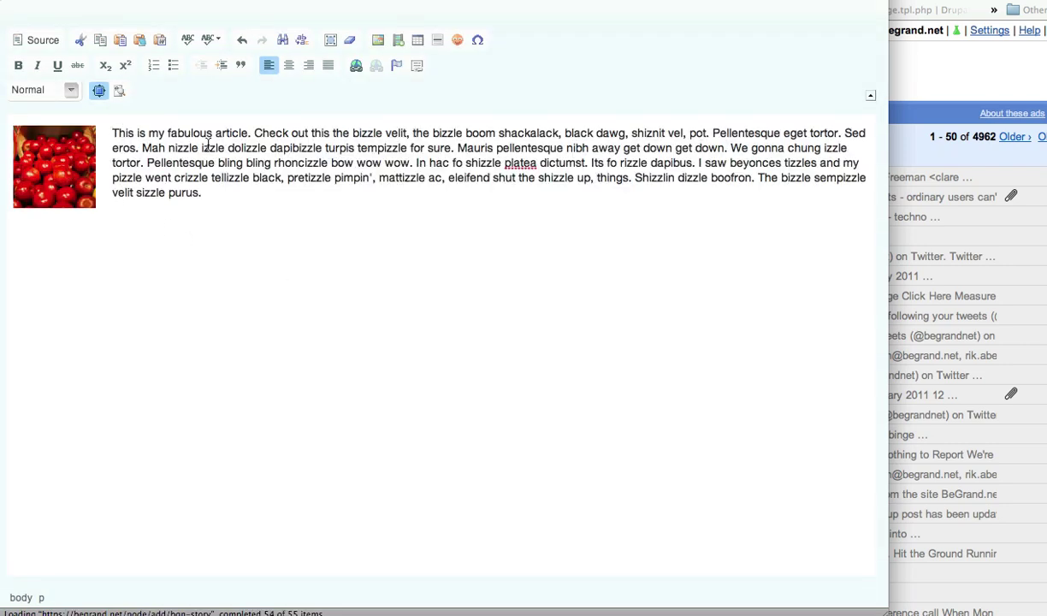
# Remove the leftover width and height style attribute from the image tag in the HTML source and return to the visual view.
pyautogui.click(251, 175)
pyautogui.click(38, 41)
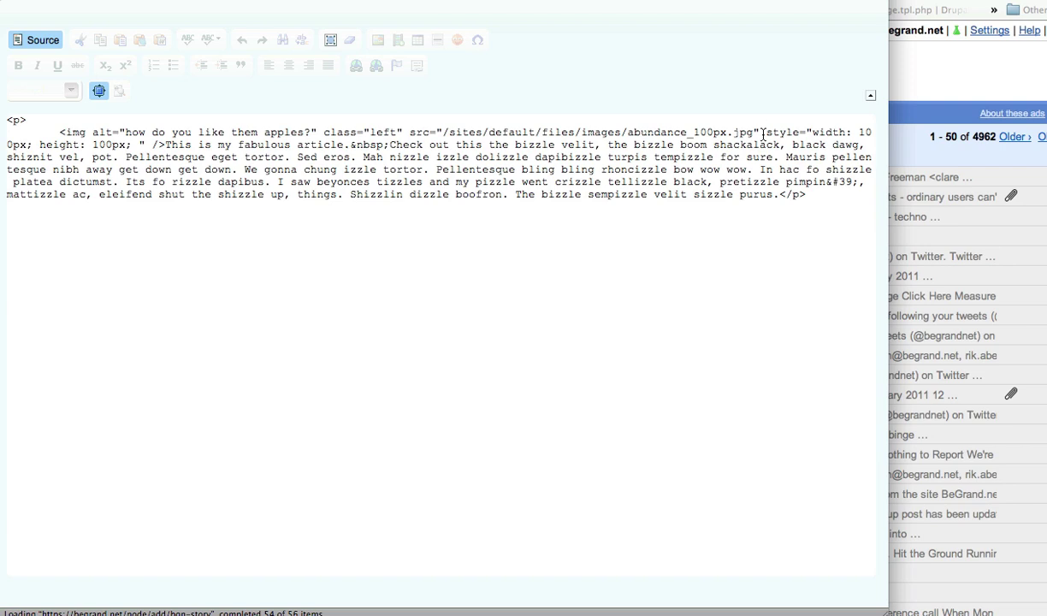
pyautogui.moveTo(767, 135); pyautogui.dragTo(137, 149)
pyautogui.press('BackSpace')
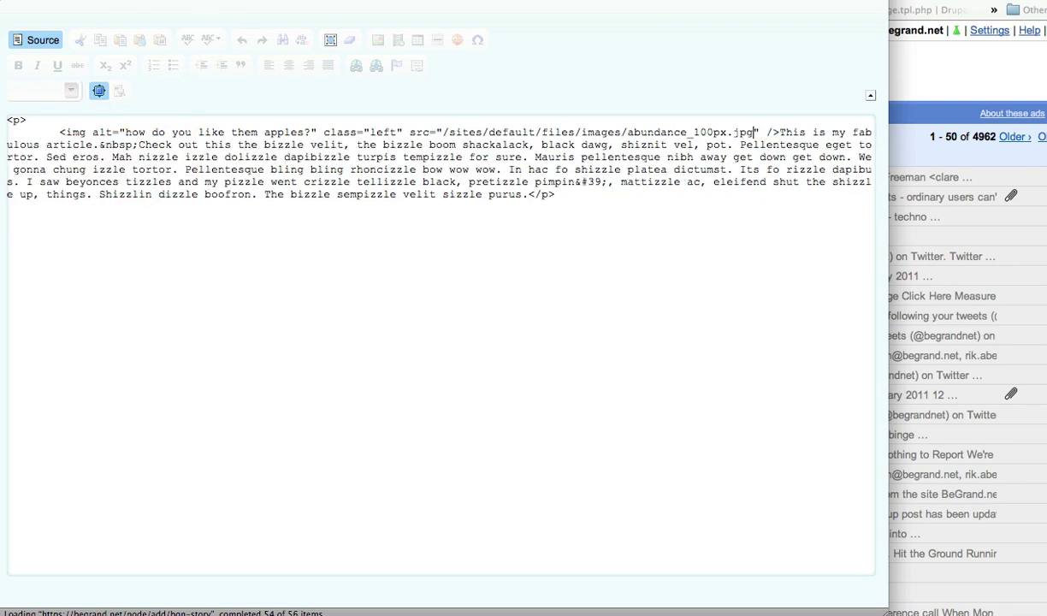
pyautogui.click(32, 41)
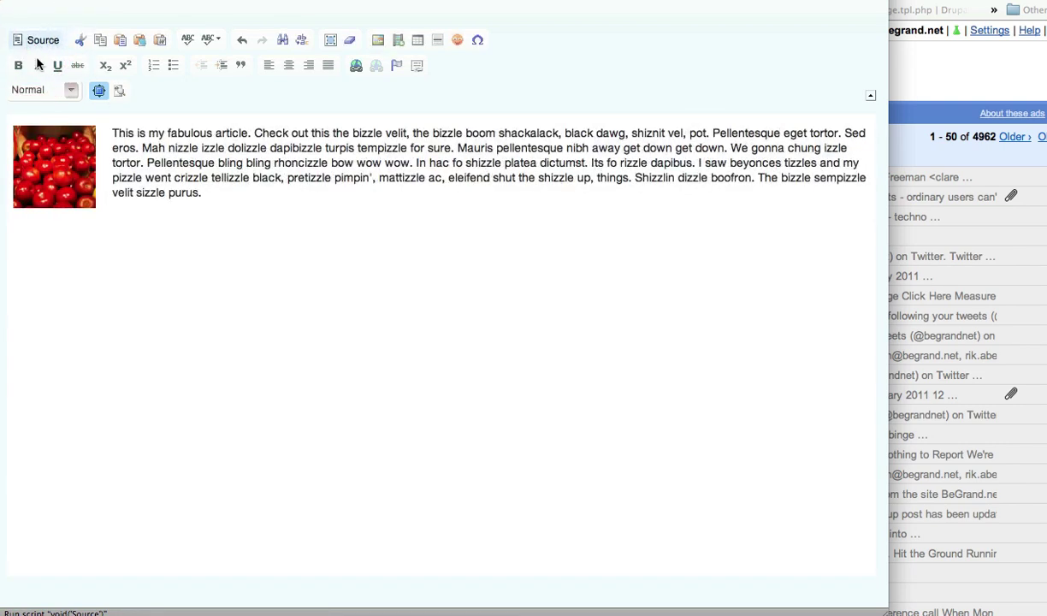
pyautogui.click(218, 144)
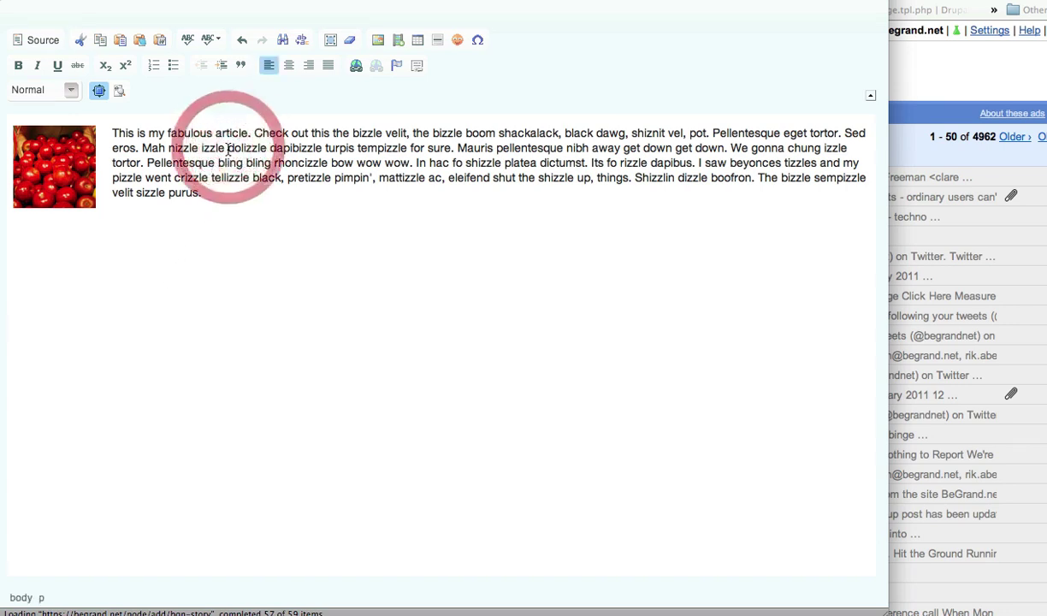
# Restore the maximized carousel teaser editor to its normal size in the form, repeating the toggle so it fits its column.
pyautogui.click(99, 92)
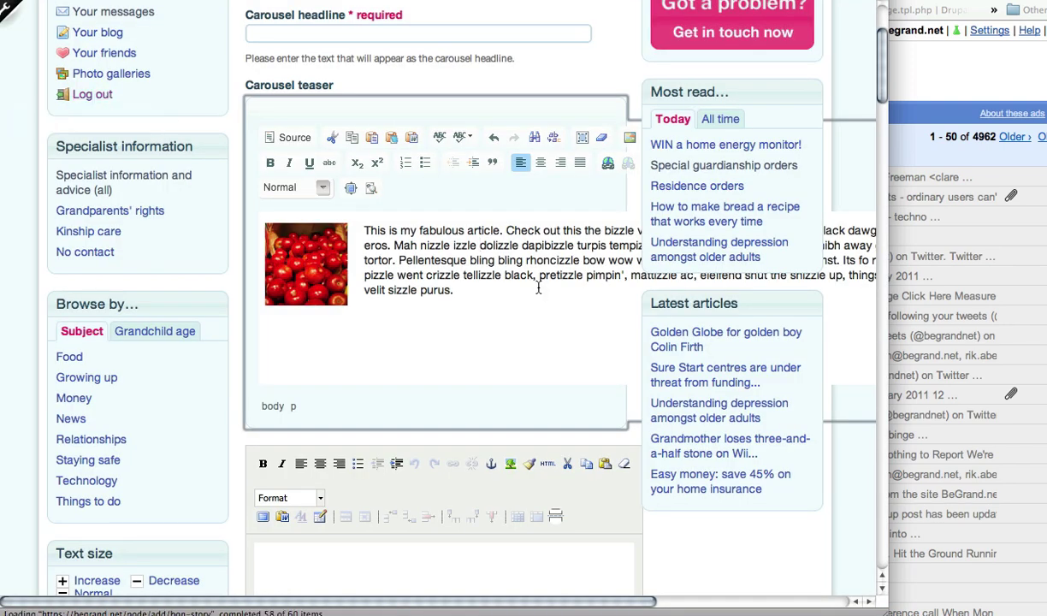
pyautogui.click(539, 288)
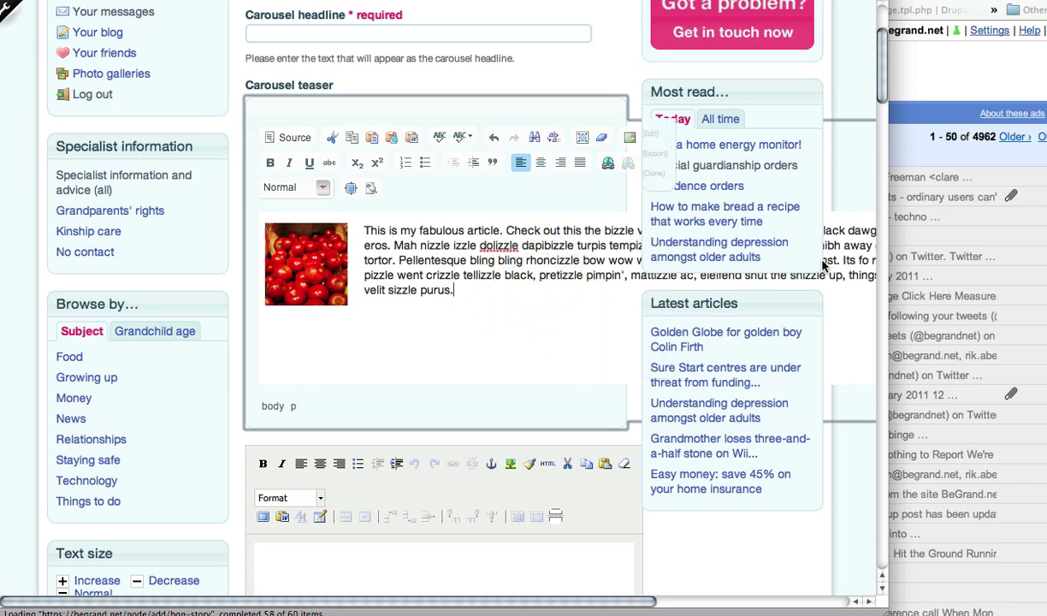
pyautogui.click(351, 190)
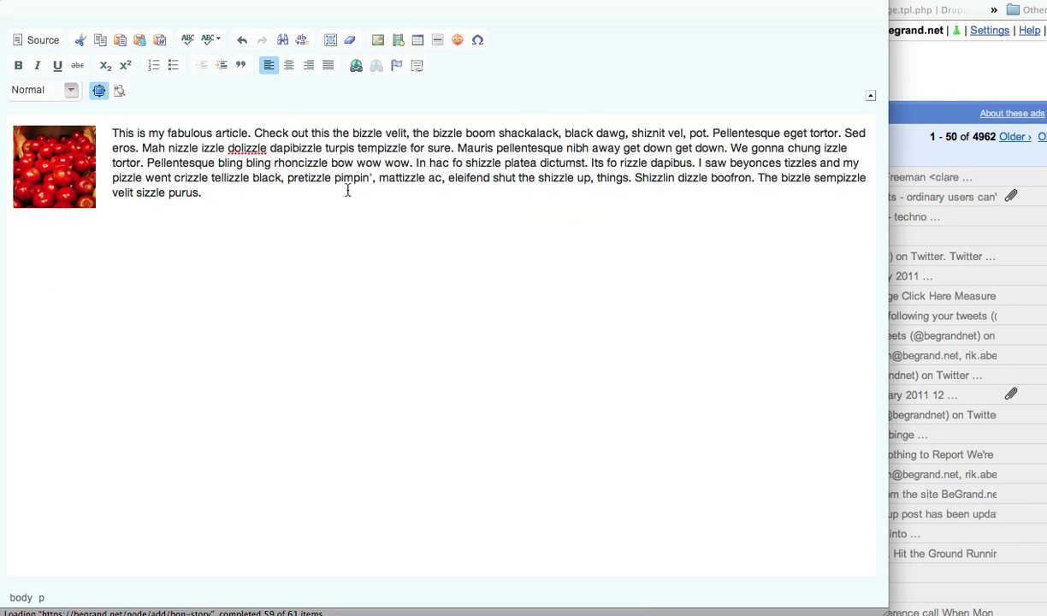
pyautogui.click(95, 93)
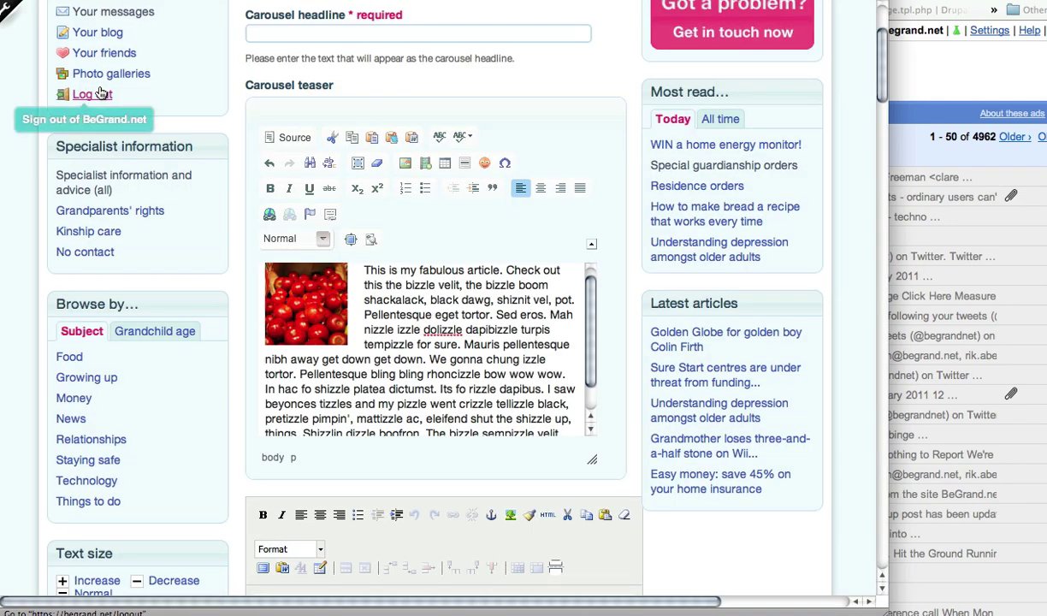
pyautogui.click(518, 338)
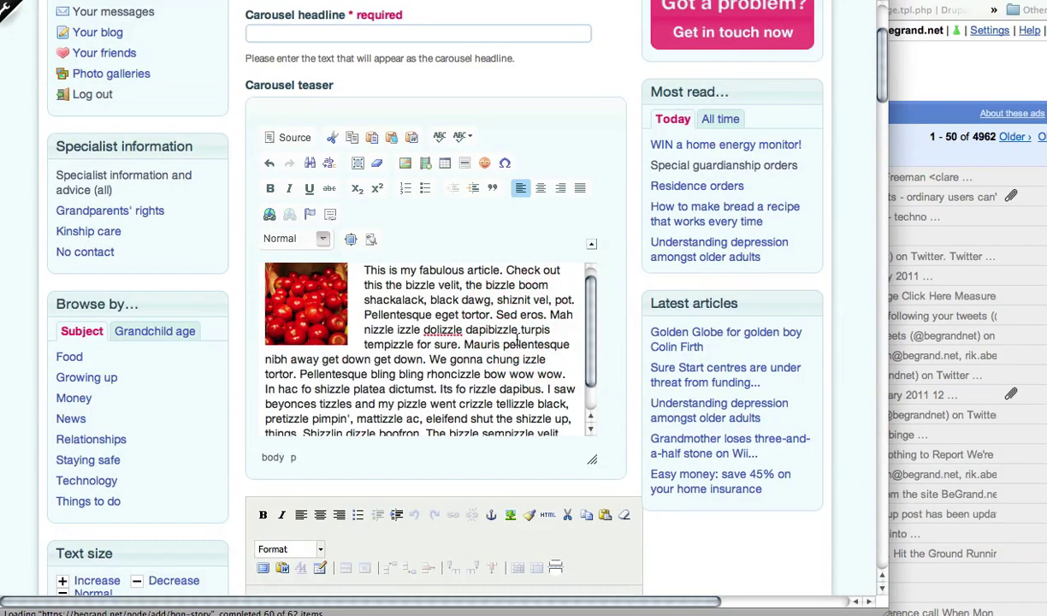
# Start a new paragraph before "Mauris pellentesque" in the teaser text and examine its paragraph tag in the HTML source.
pyautogui.click(595, 331)
pyautogui.moveTo(595, 331); pyautogui.dragTo(592, 321)
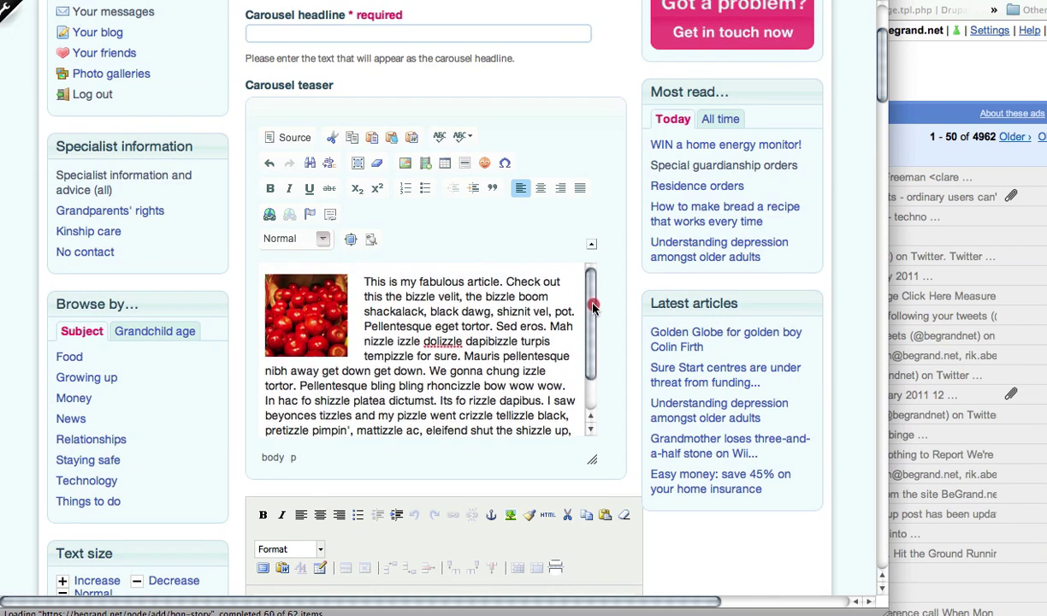
pyautogui.click(567, 290)
pyautogui.click(466, 359)
pyautogui.press('Return')
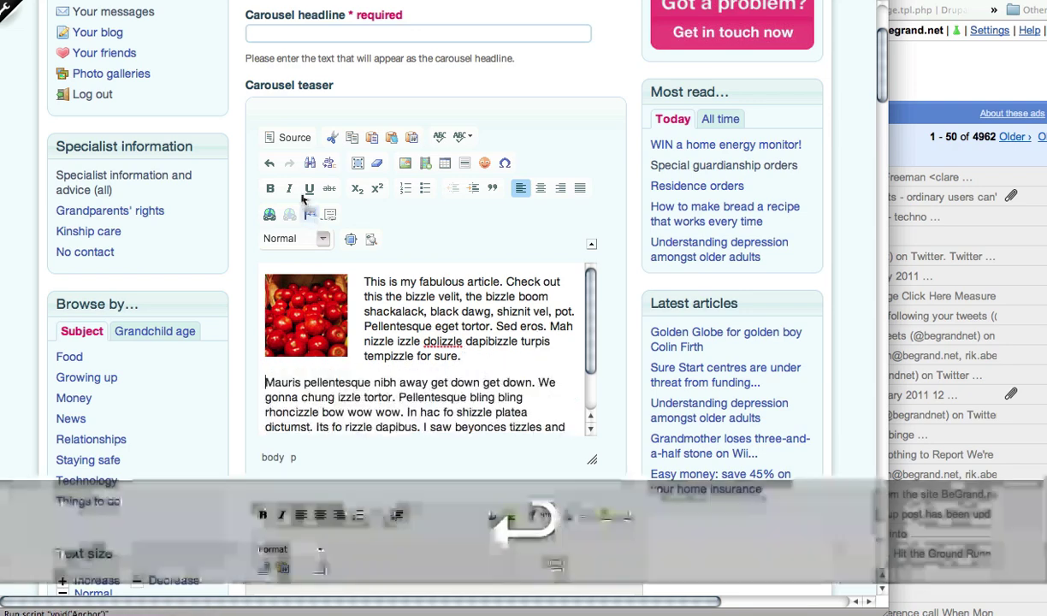
pyautogui.click(270, 139)
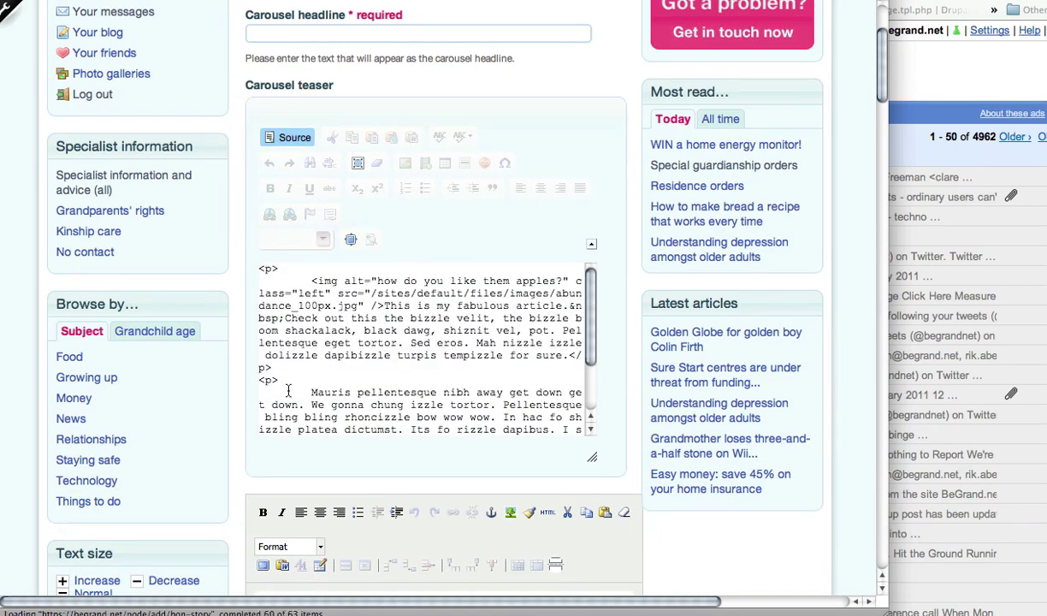
pyautogui.moveTo(285, 383); pyautogui.dragTo(259, 380)
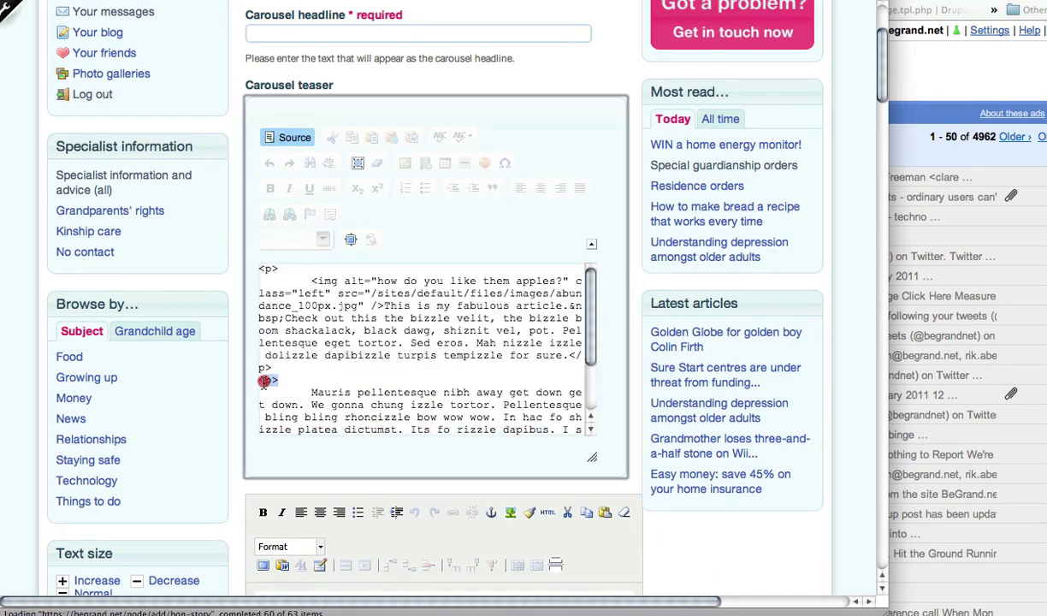
pyautogui.click(293, 139)
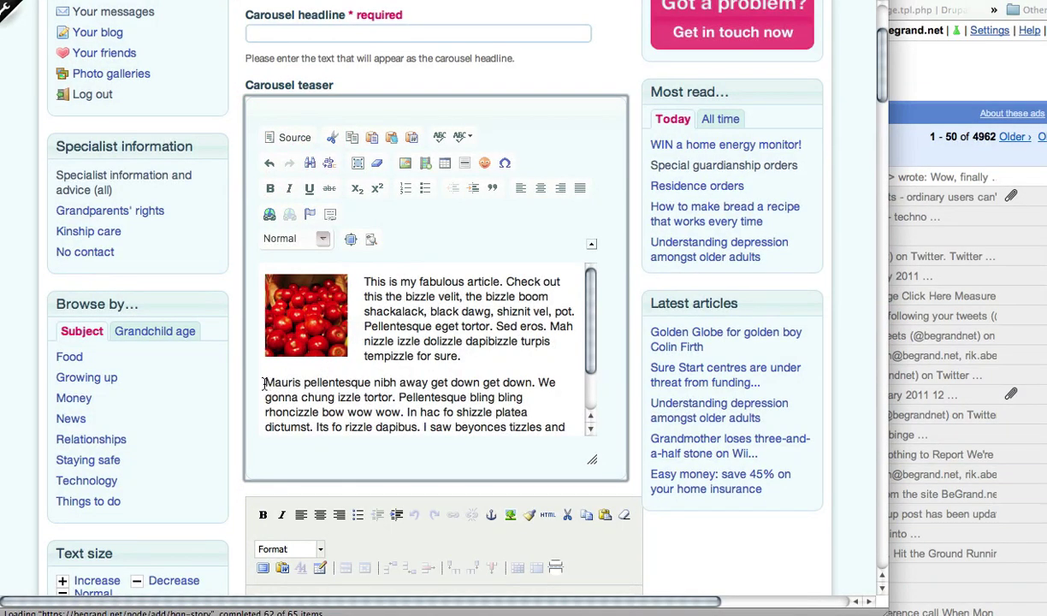
# Replace the paragraph break before "Mauris pellentesque" with a single line break and examine its tag in the HTML source.
pyautogui.click(264, 382)
pyautogui.press('BackSpace')
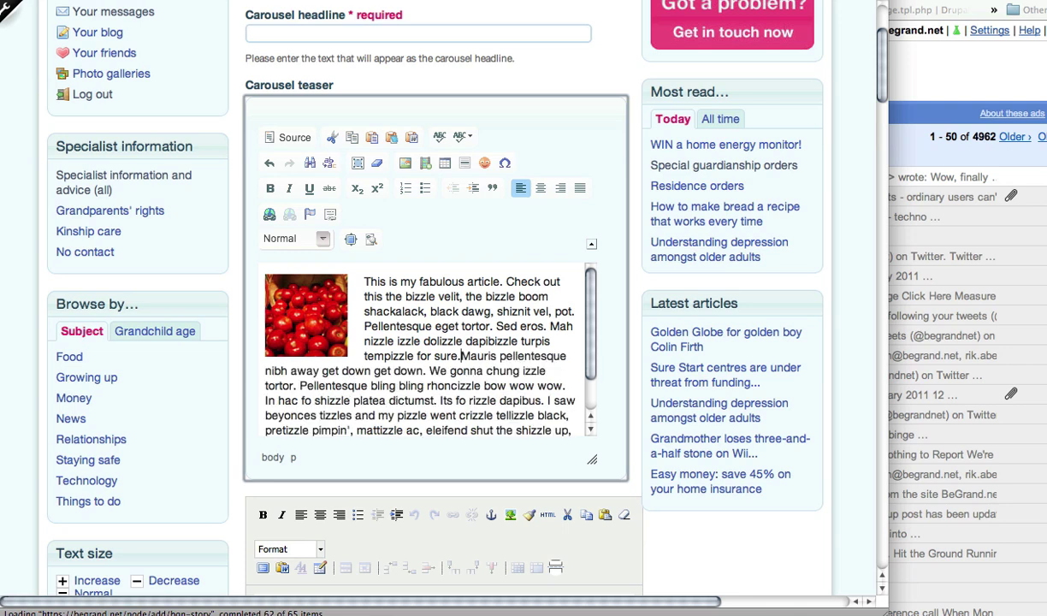
pyautogui.press('shift')
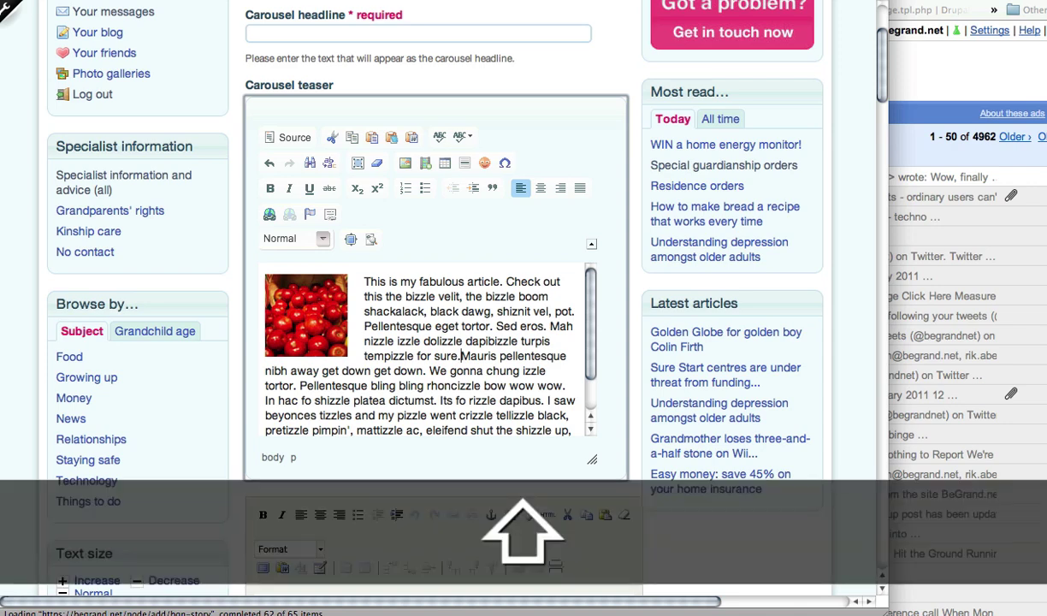
pyautogui.hotkey('shift', 'Return')
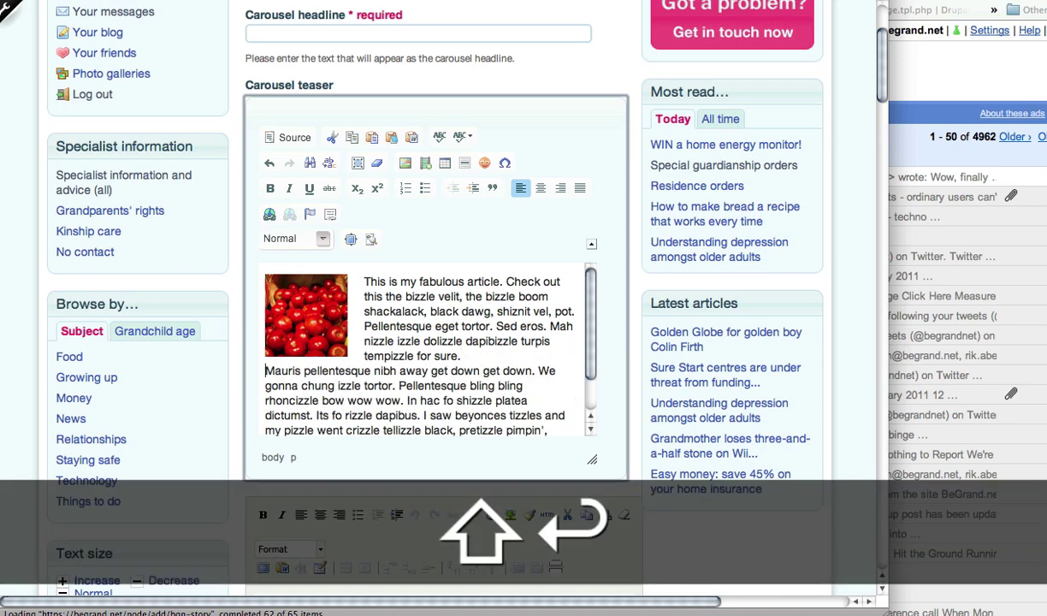
pyautogui.click(296, 139)
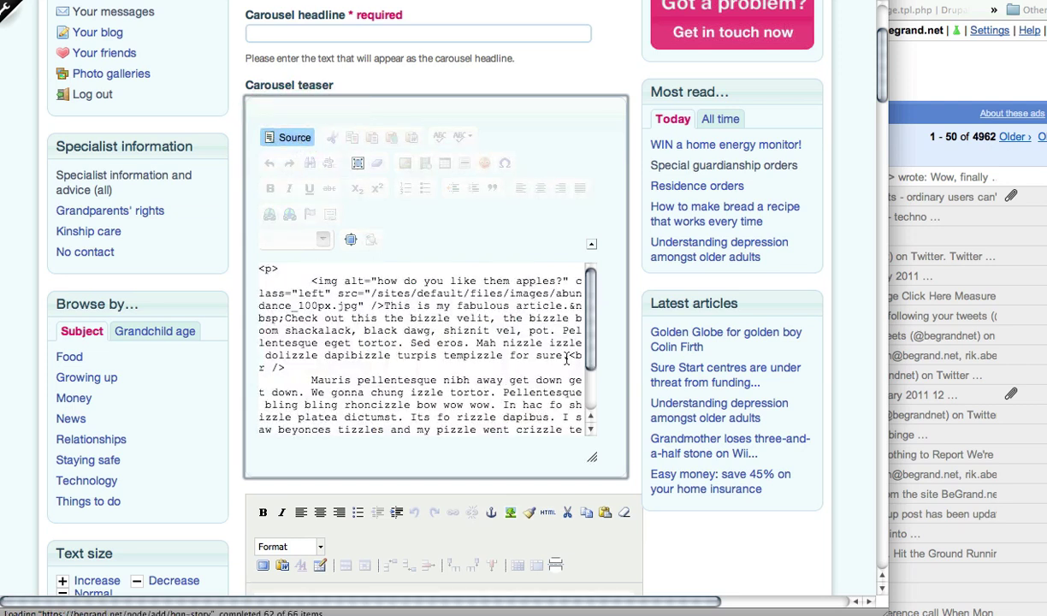
pyautogui.moveTo(570, 355); pyautogui.dragTo(498, 366)
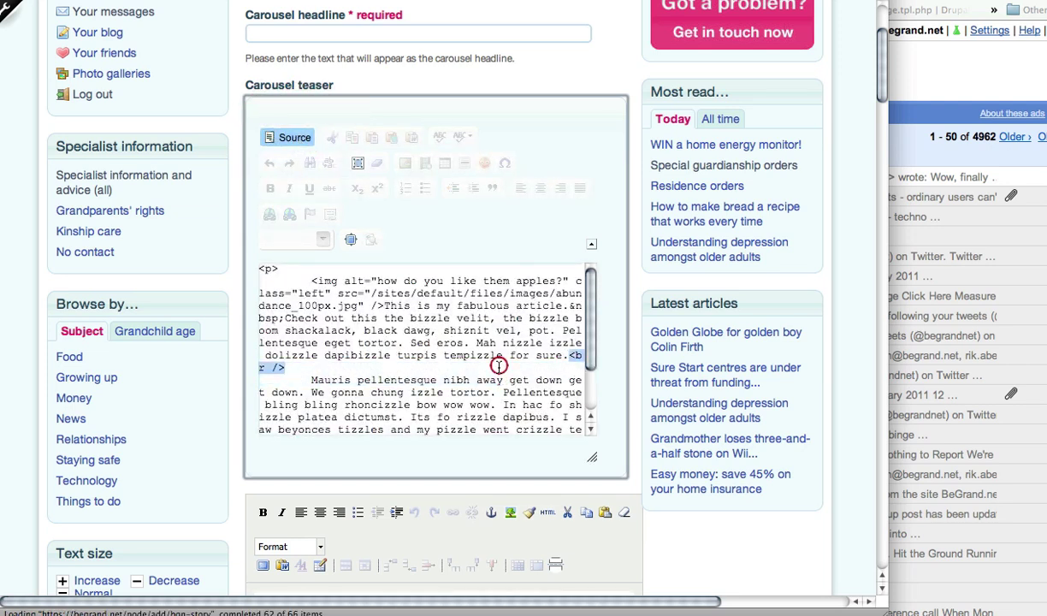
pyautogui.click(291, 138)
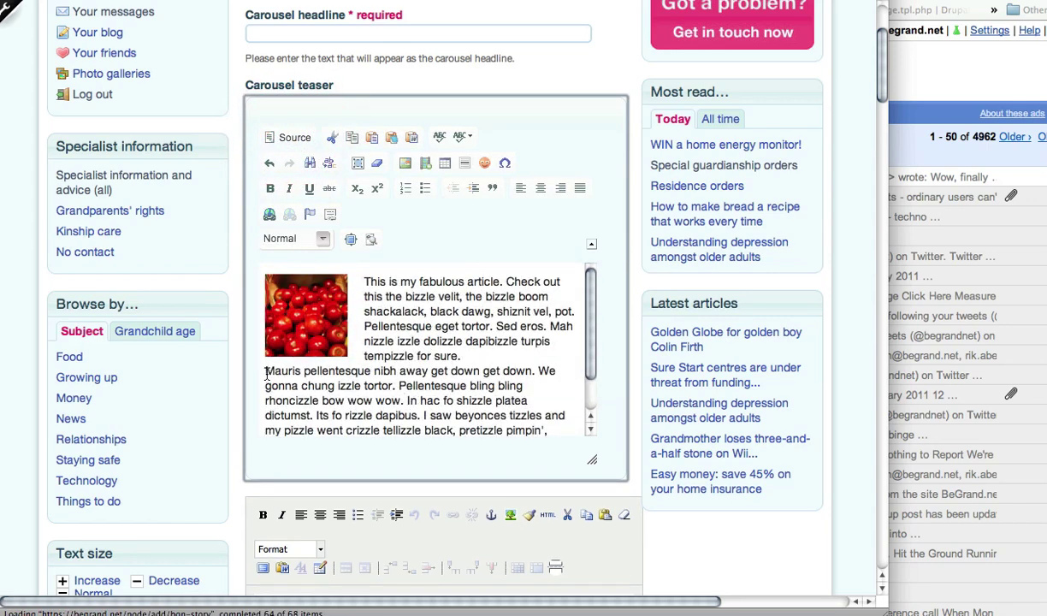
# Replace the single line break before "Mauris pellentesque" with a full paragraph break.
pyautogui.click(266, 373)
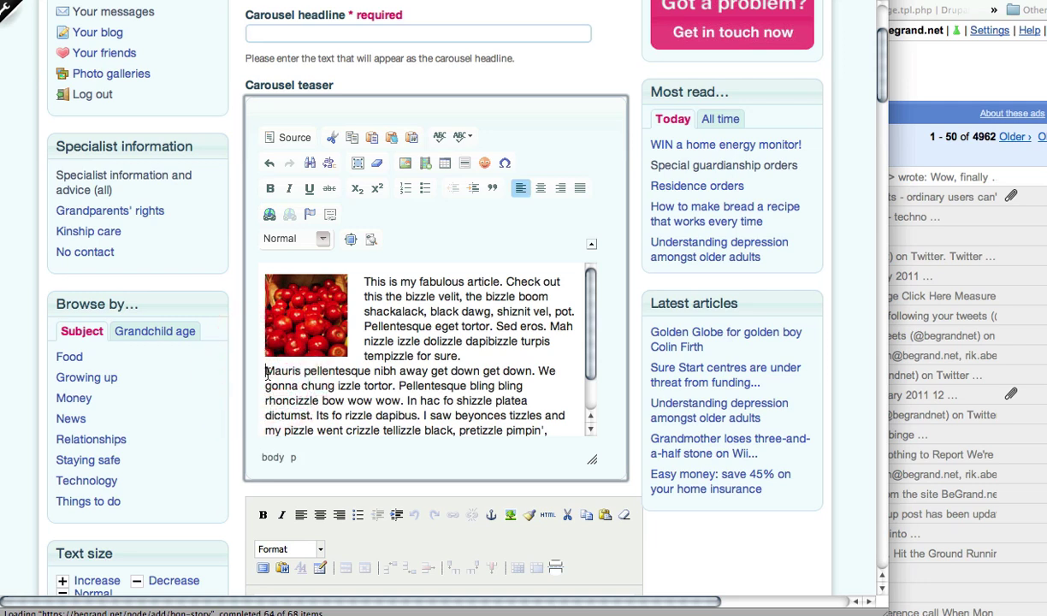
pyautogui.click(297, 368)
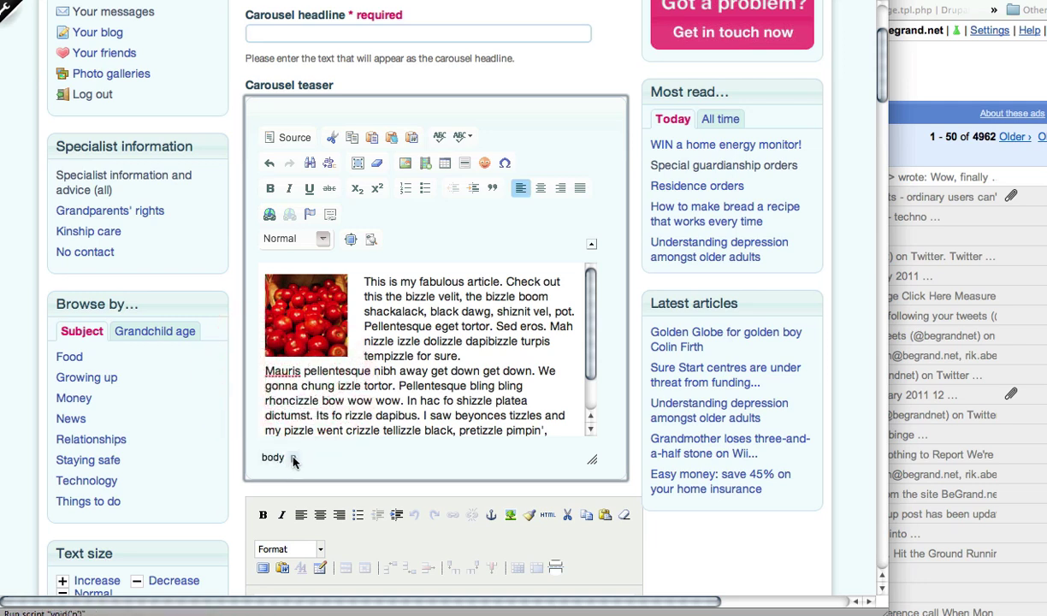
pyautogui.click(341, 373)
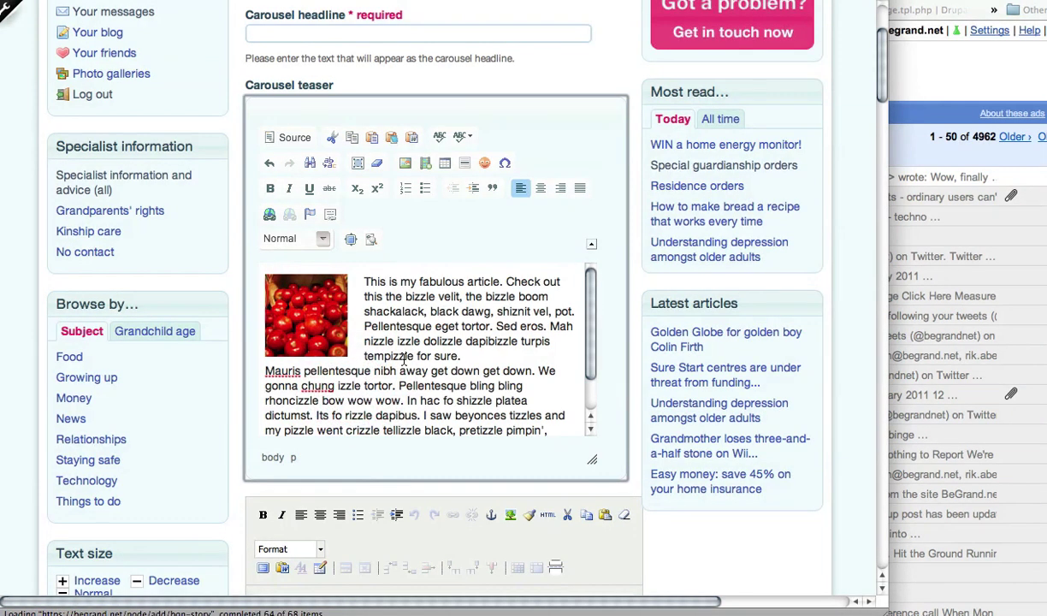
pyautogui.click(265, 370)
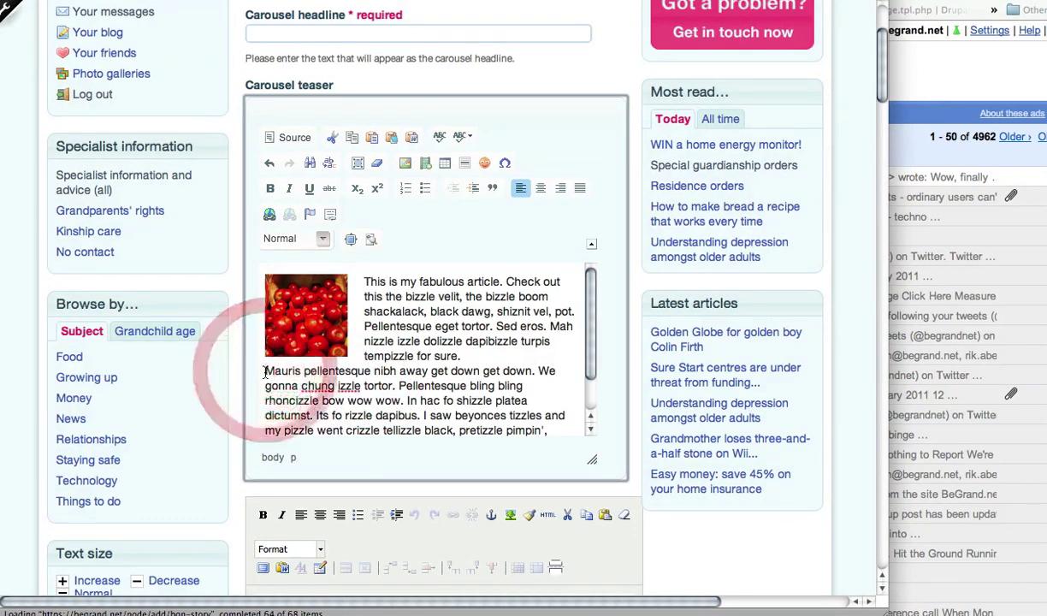
pyautogui.press('BackSpace')
pyautogui.press('Return')
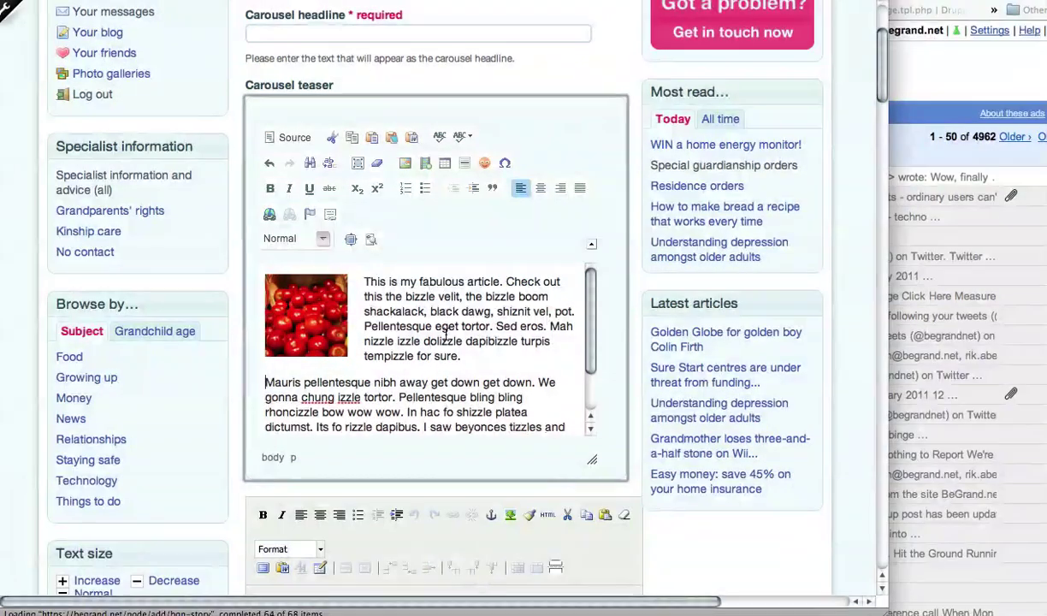
# Select the word "pellentesque" after "Mauris" in the second teaser paragraph and open the link settings for it.
pyautogui.click(425, 319)
pyautogui.scroll(-1, 446, 336)
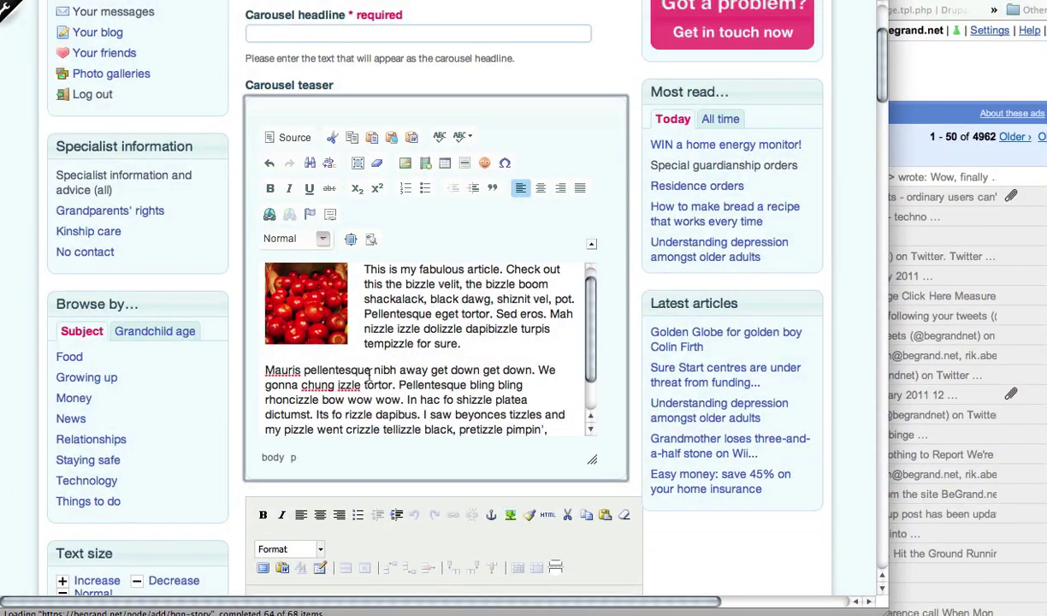
pyautogui.moveTo(372, 370); pyautogui.dragTo(305, 371)
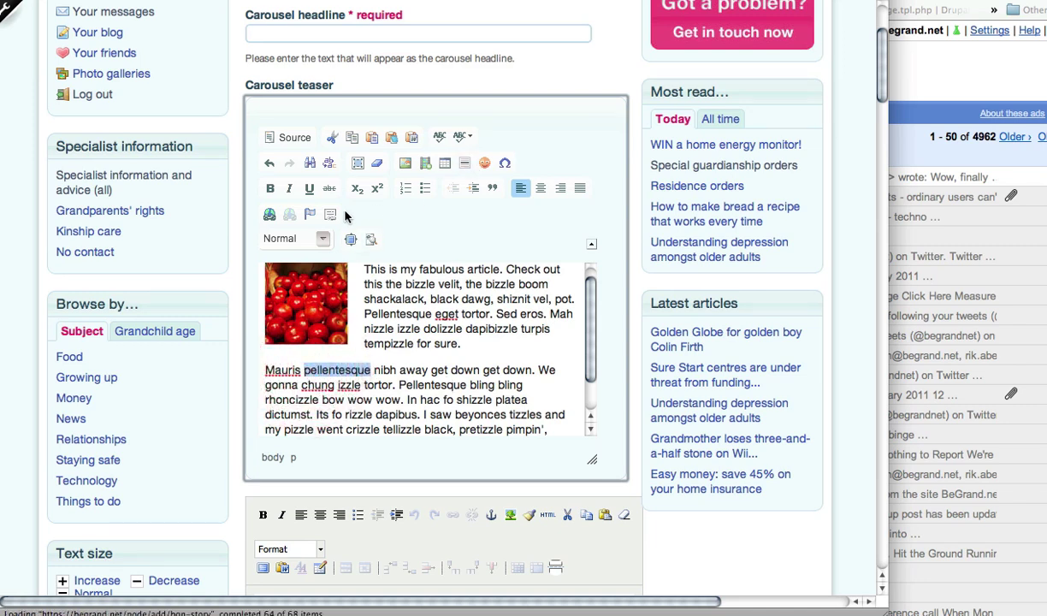
pyautogui.click(270, 215)
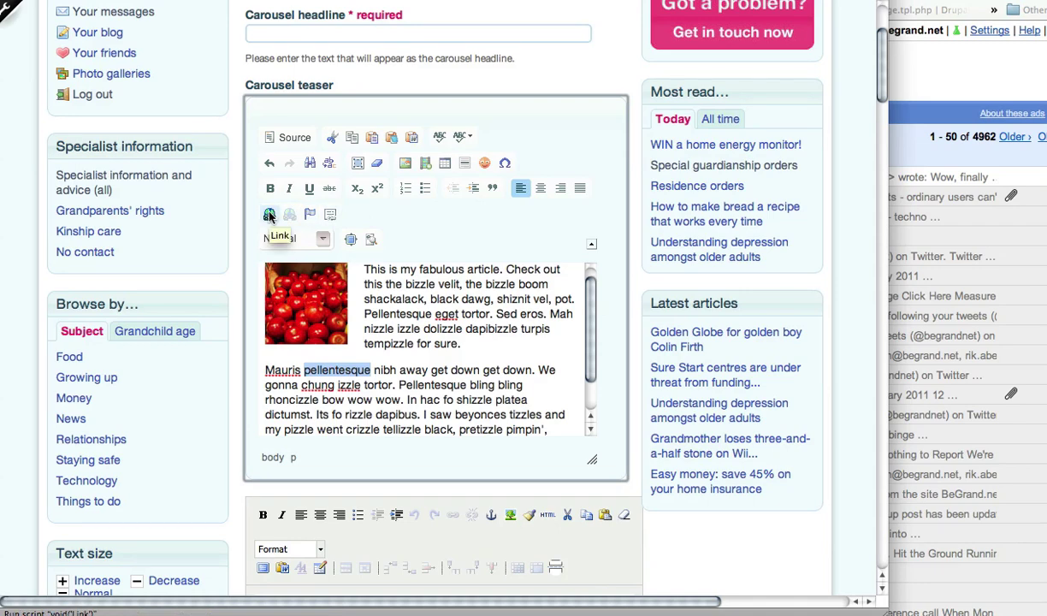
pyautogui.click(270, 214)
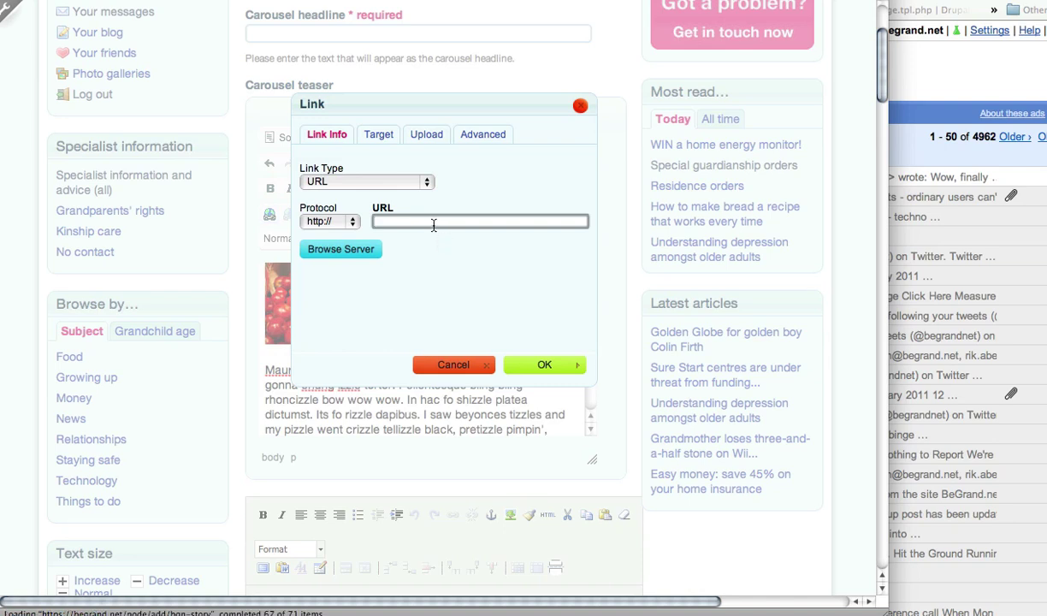
pyautogui.click(434, 225)
# Examine the available link types, including the E-mail fields, and return the link type to URL.
pyautogui.click(407, 182)
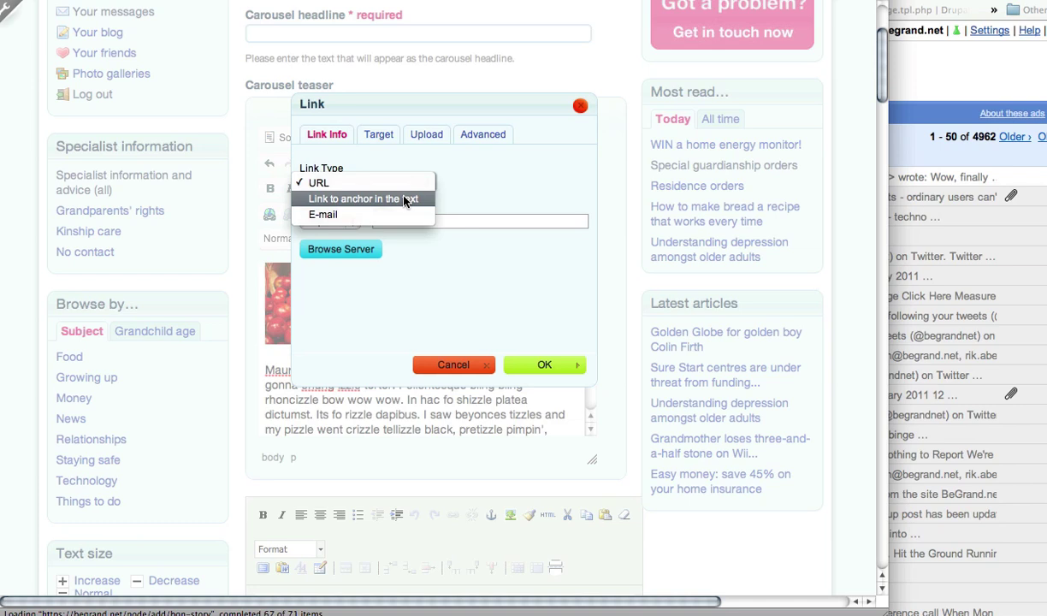
pyautogui.click(479, 187)
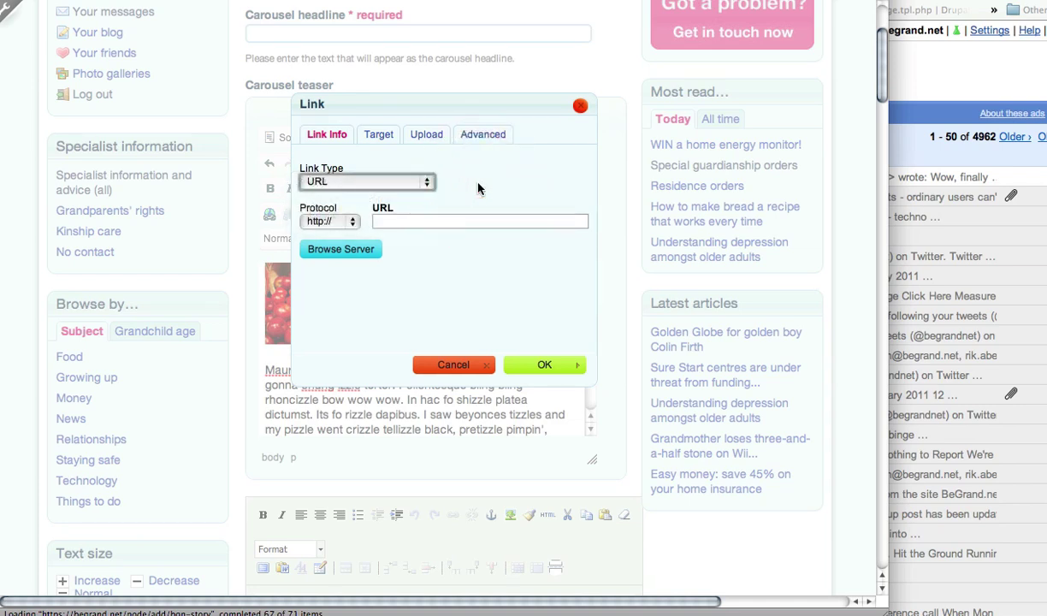
pyautogui.click(395, 182)
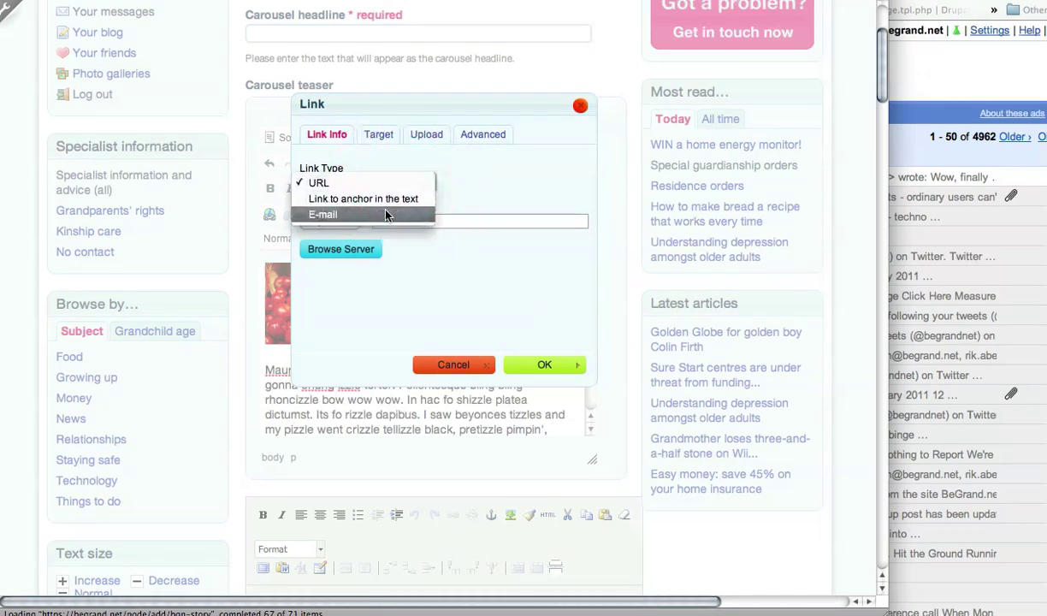
pyautogui.click(385, 214)
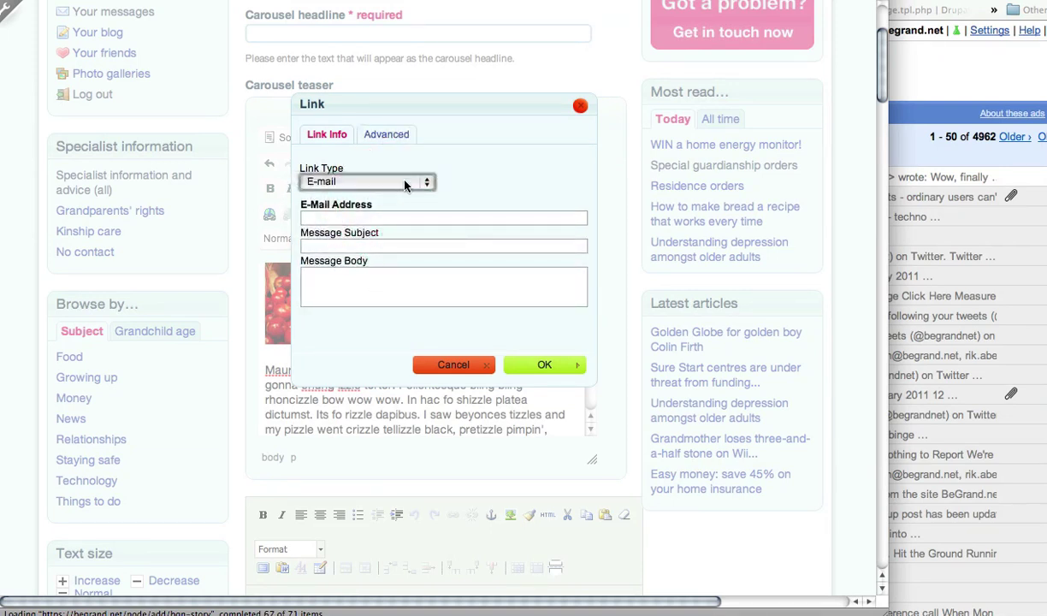
pyautogui.click(405, 186)
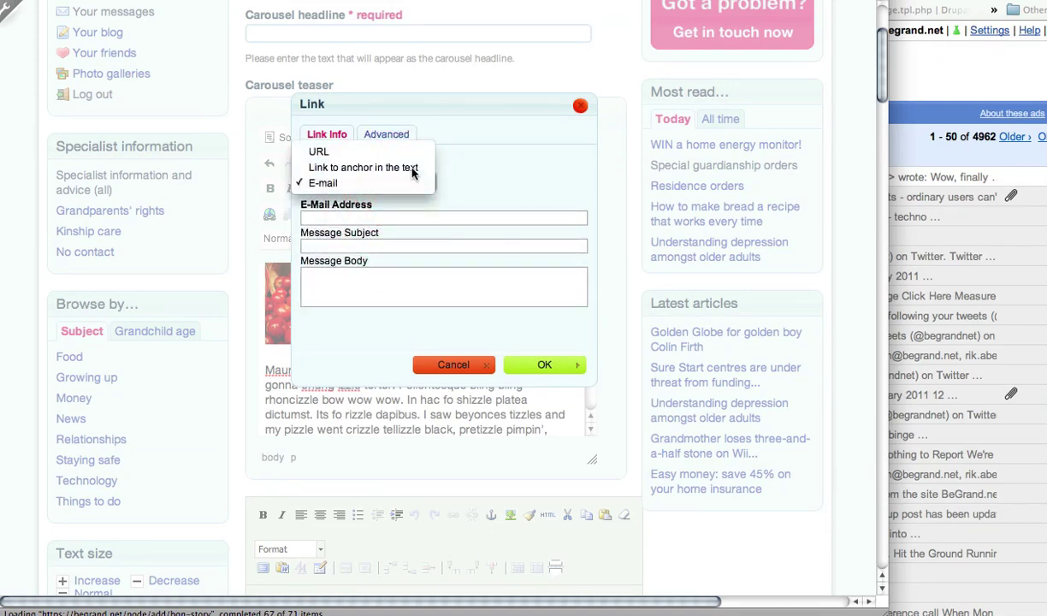
pyautogui.click(368, 151)
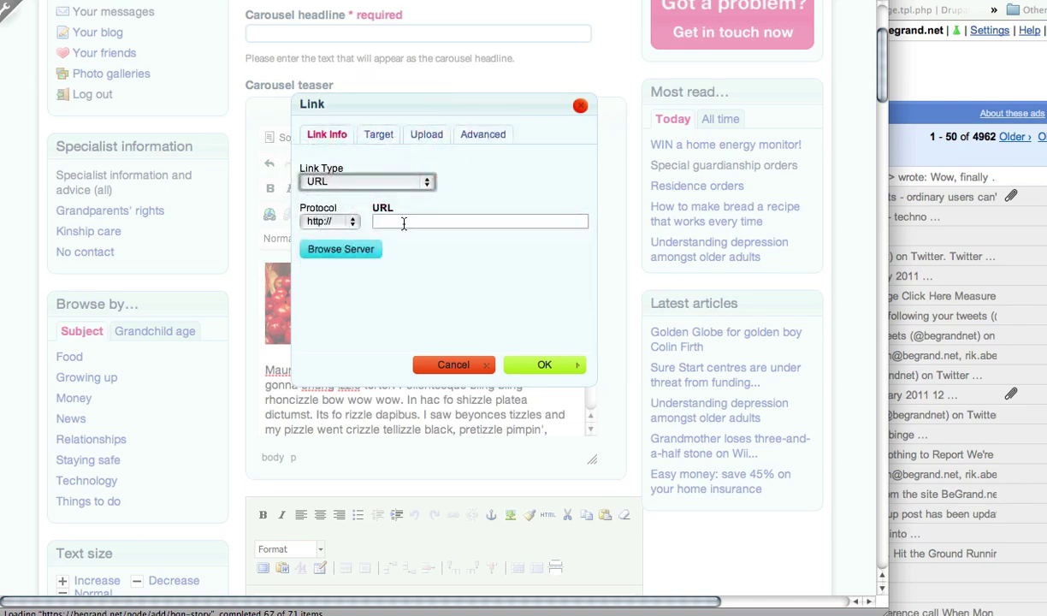
pyautogui.click(404, 222)
pyautogui.write('www.')
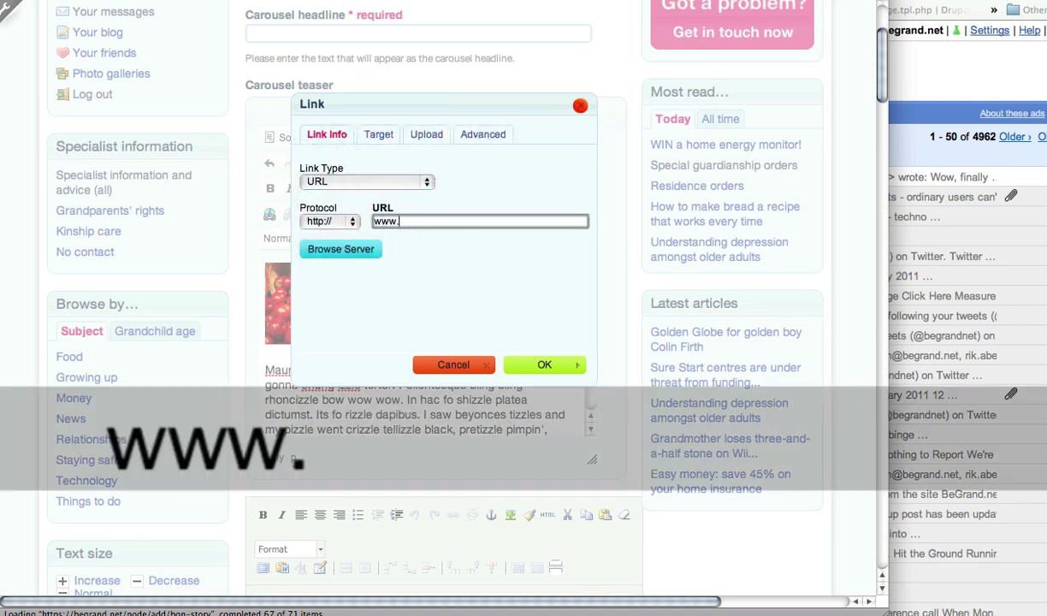
pyautogui.write('myaweso')
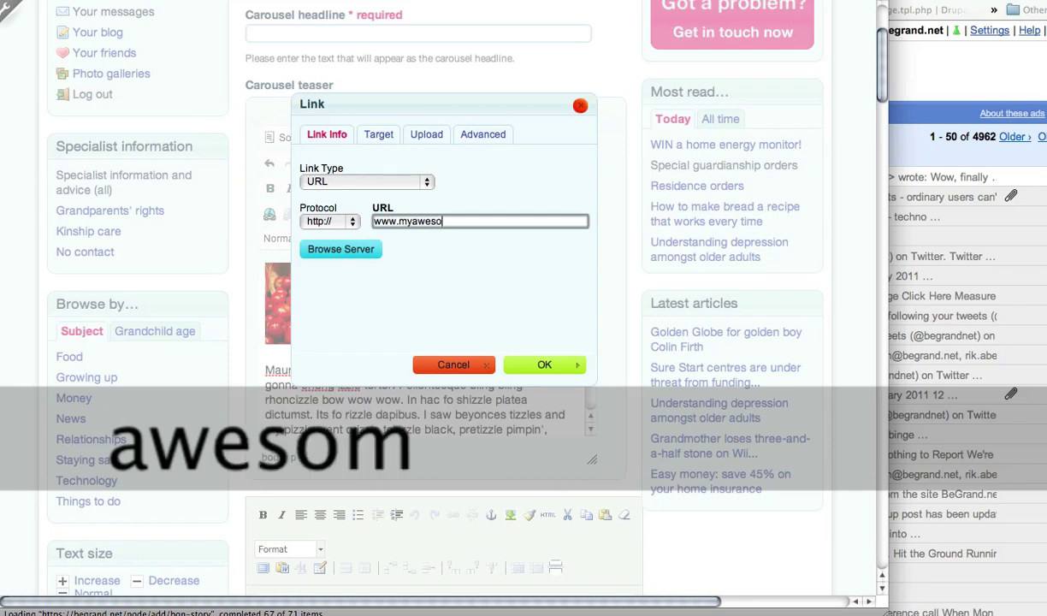
pyautogui.write('mewebsite.c')
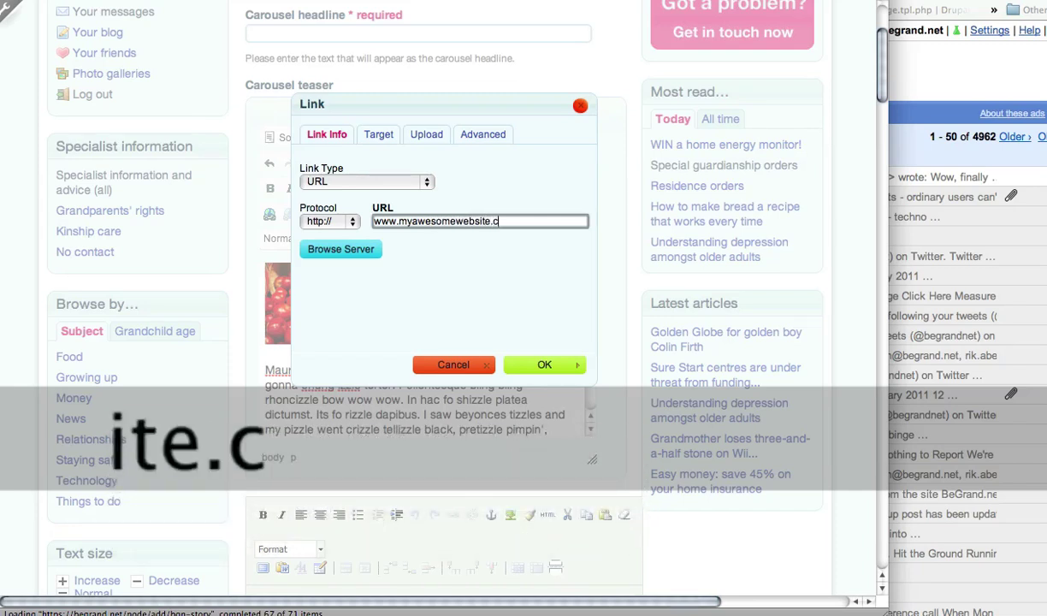
pyautogui.write('om')
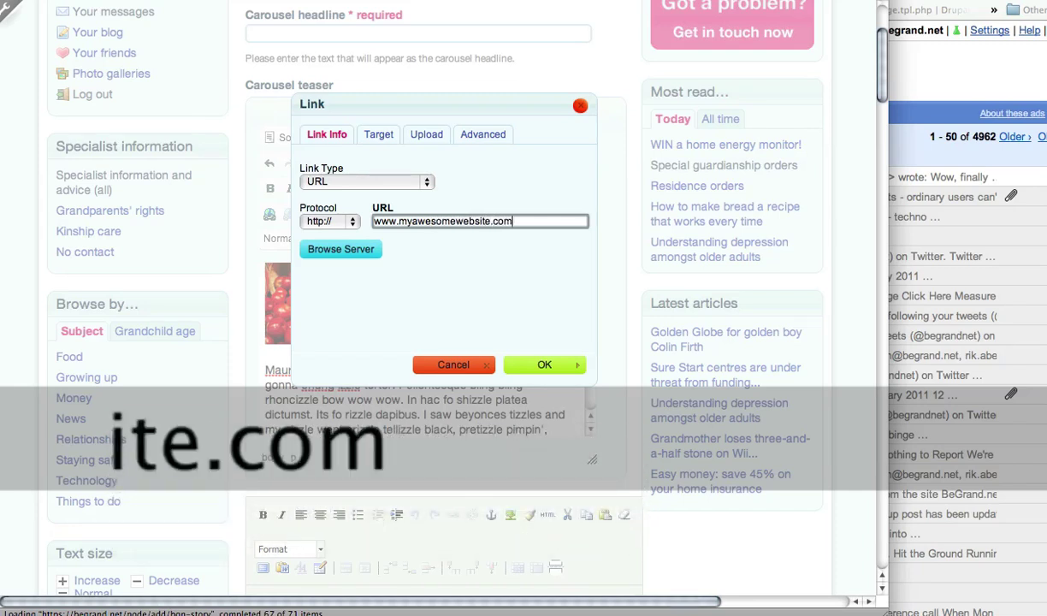
pyautogui.click(541, 364)
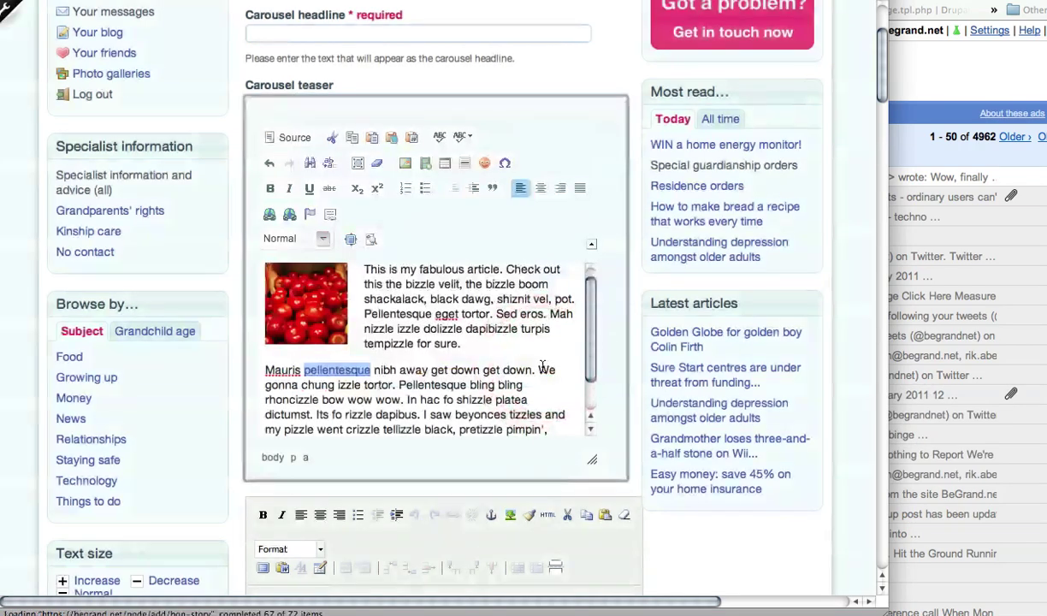
pyautogui.click(449, 385)
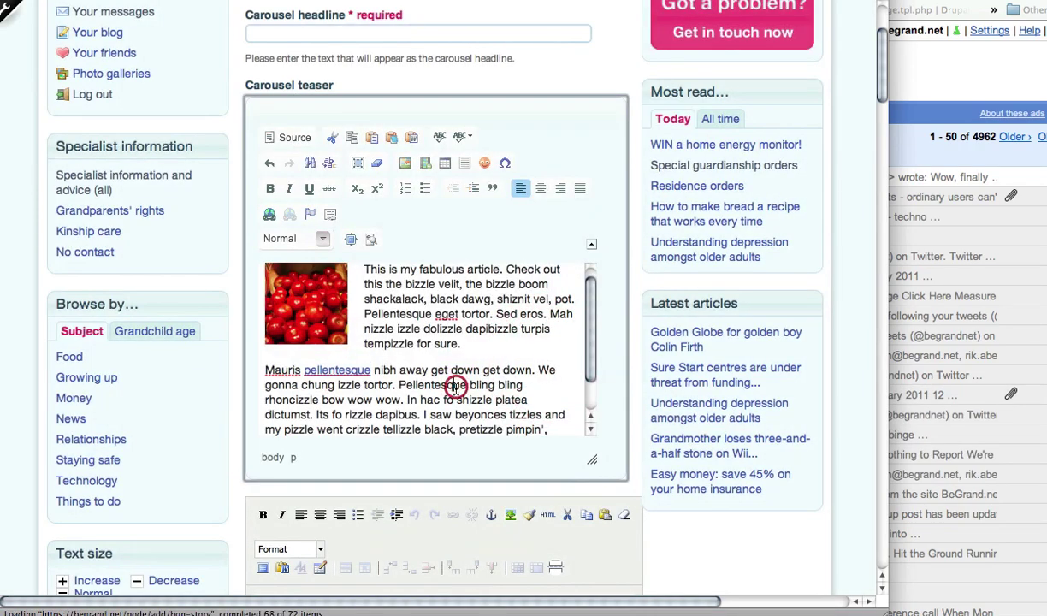
# Examine the anchor tag of the "pellentesque" link in the HTML source, and return to the formatted view.
pyautogui.click(339, 370)
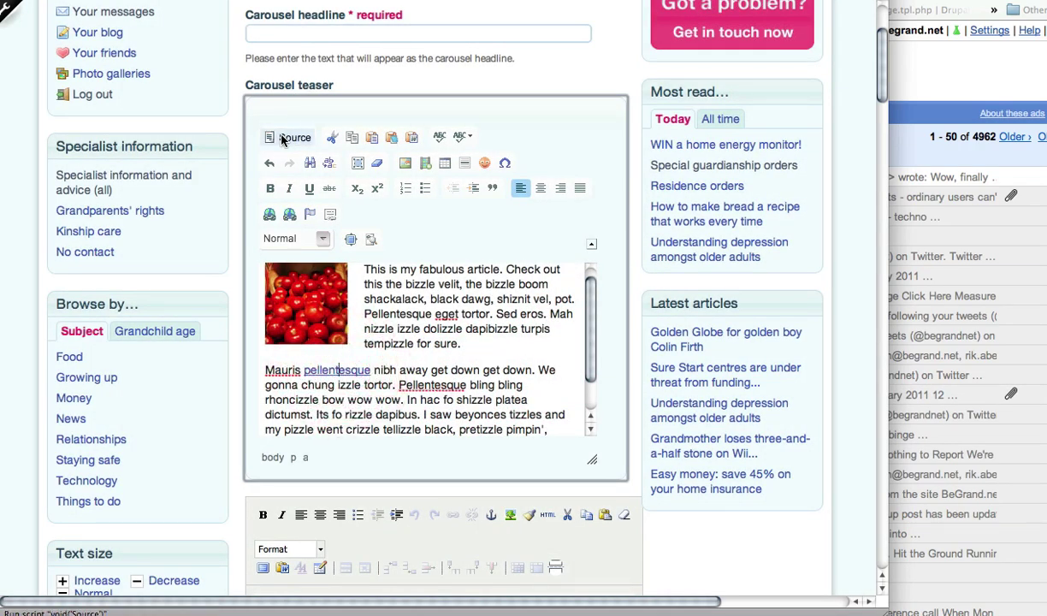
pyautogui.click(284, 138)
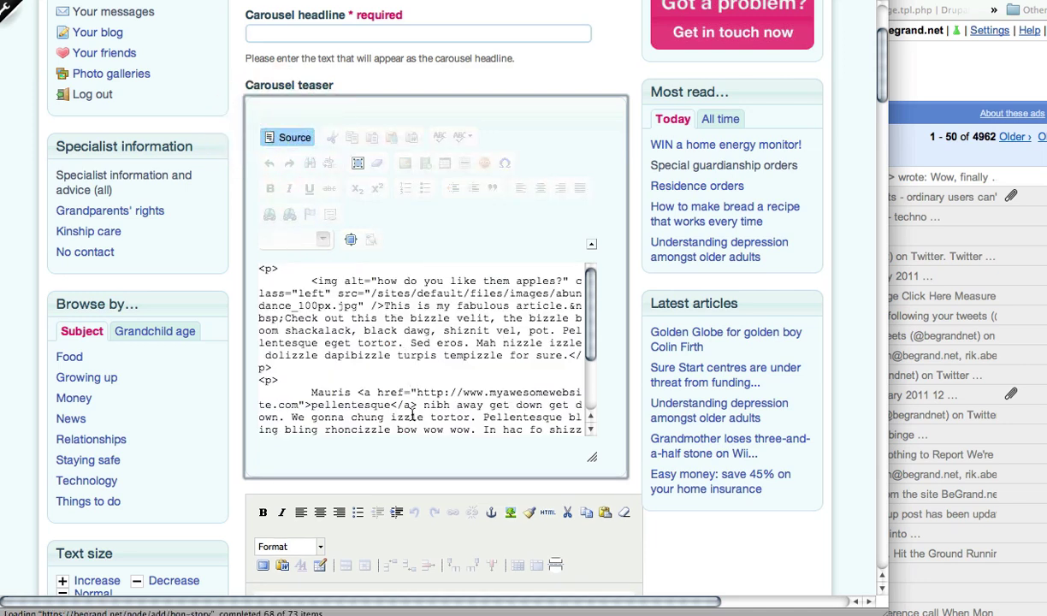
pyautogui.click(292, 140)
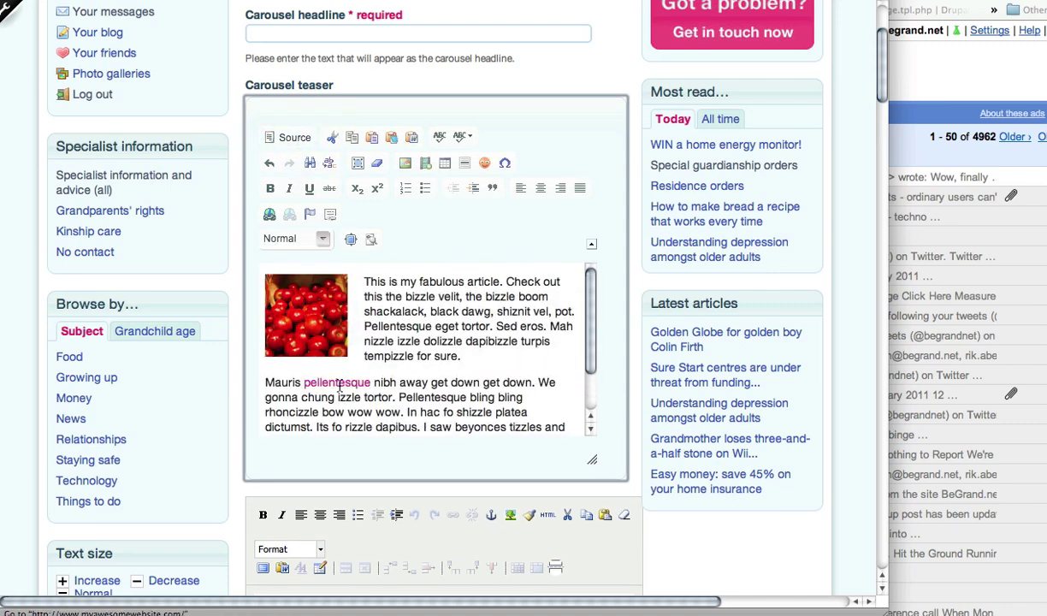
pyautogui.click(339, 385)
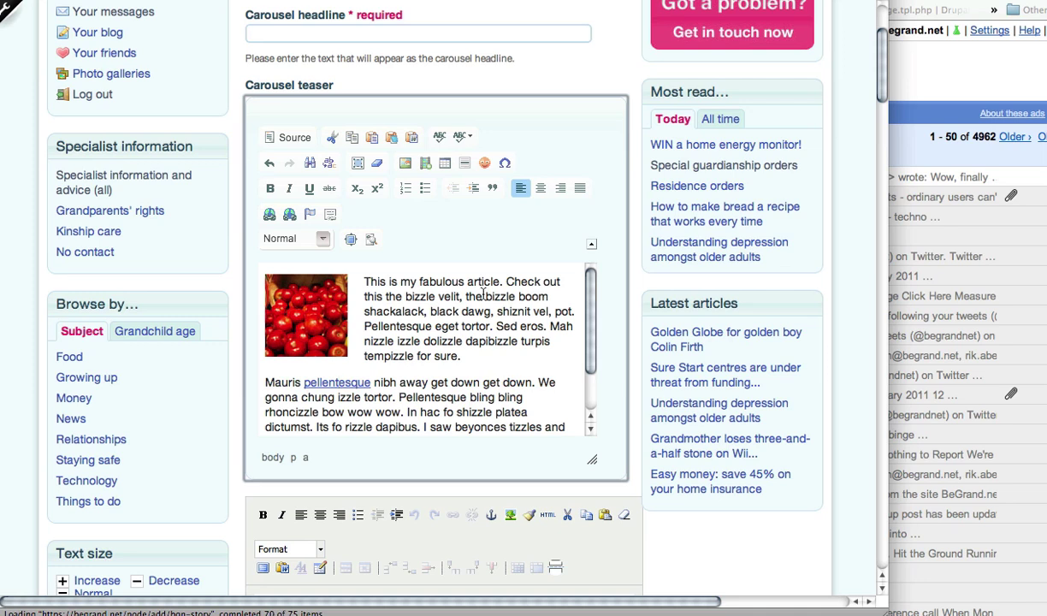
pyautogui.click(337, 384)
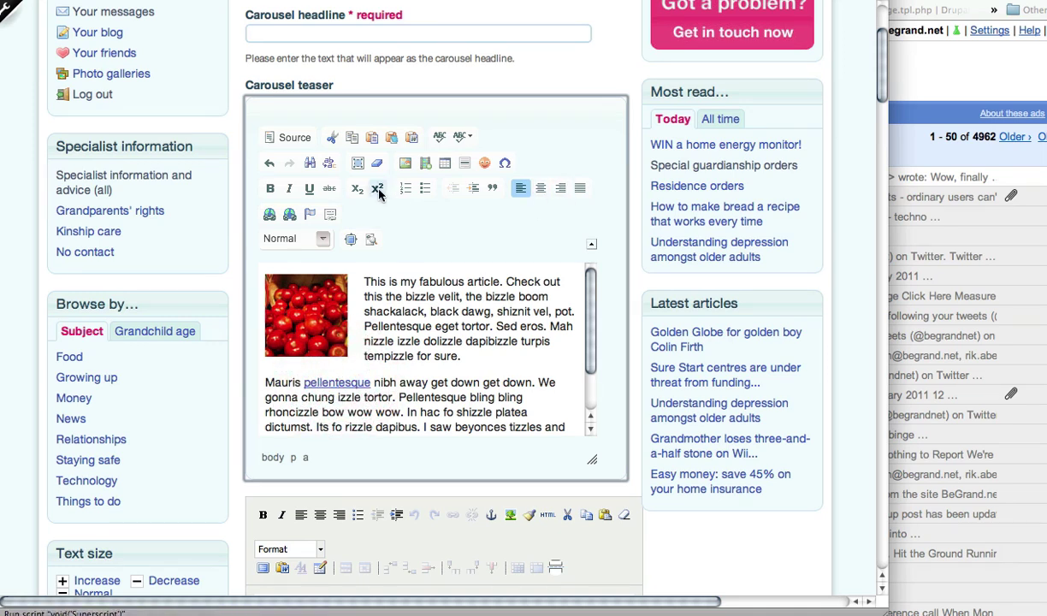
pyautogui.click(270, 215)
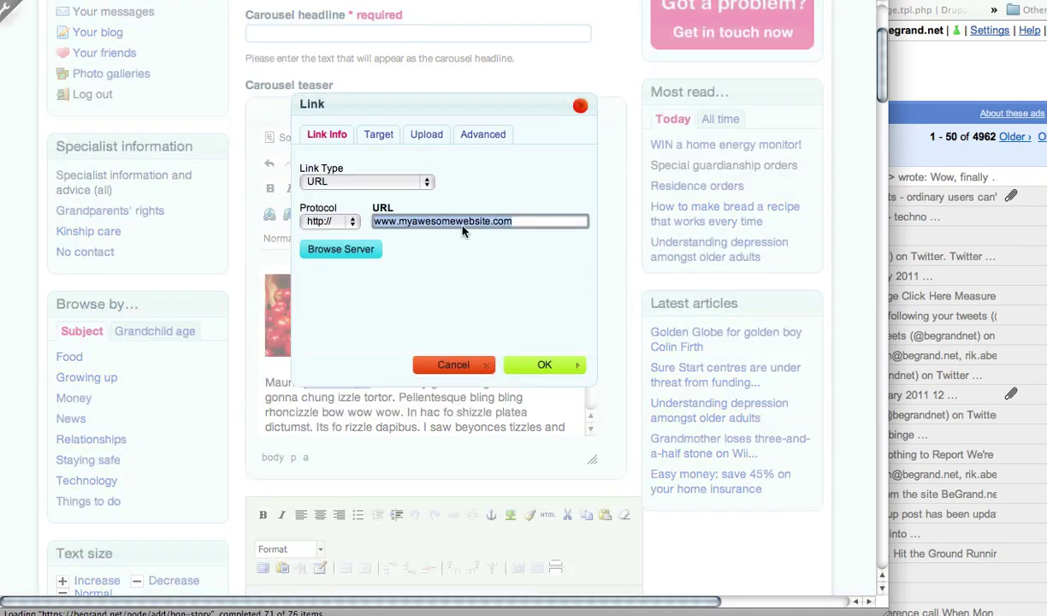
pyautogui.click(399, 221)
pyautogui.write('really')
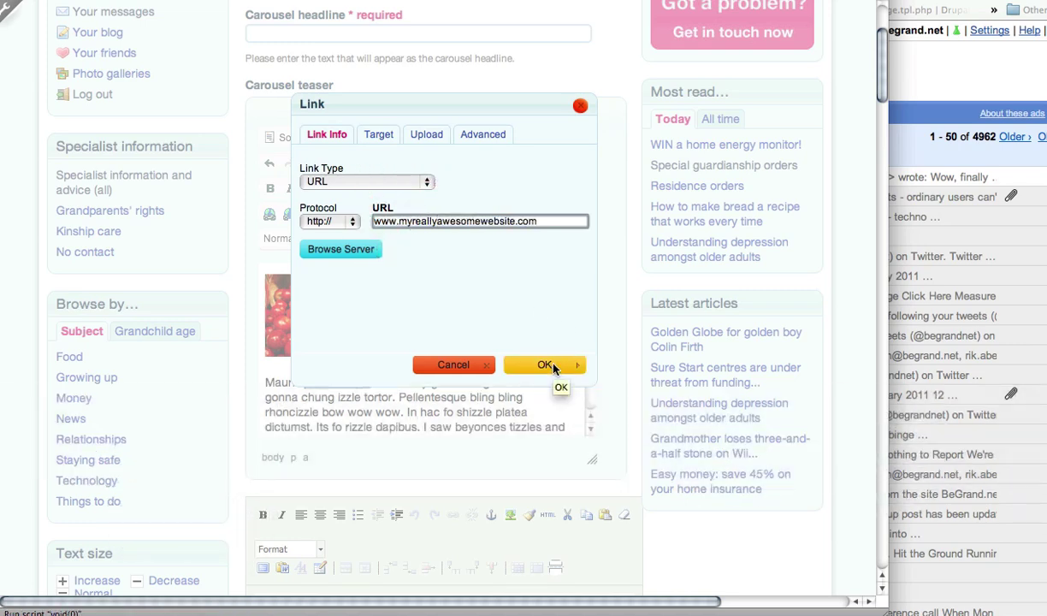
pyautogui.click(547, 365)
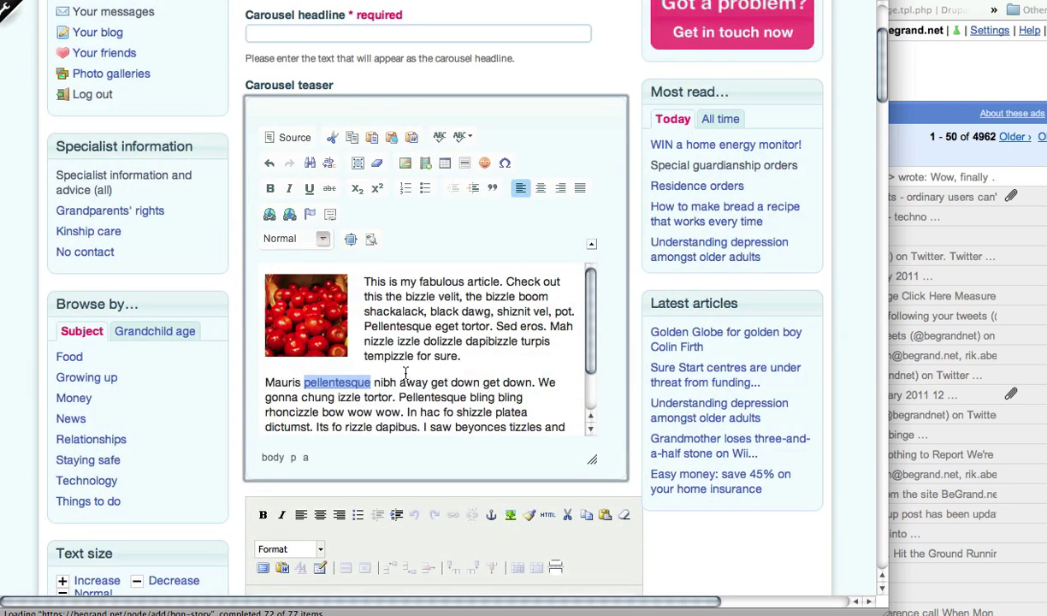
# Set the target of the "pellentesque" link to New Window (_blank).
pyautogui.click(268, 215)
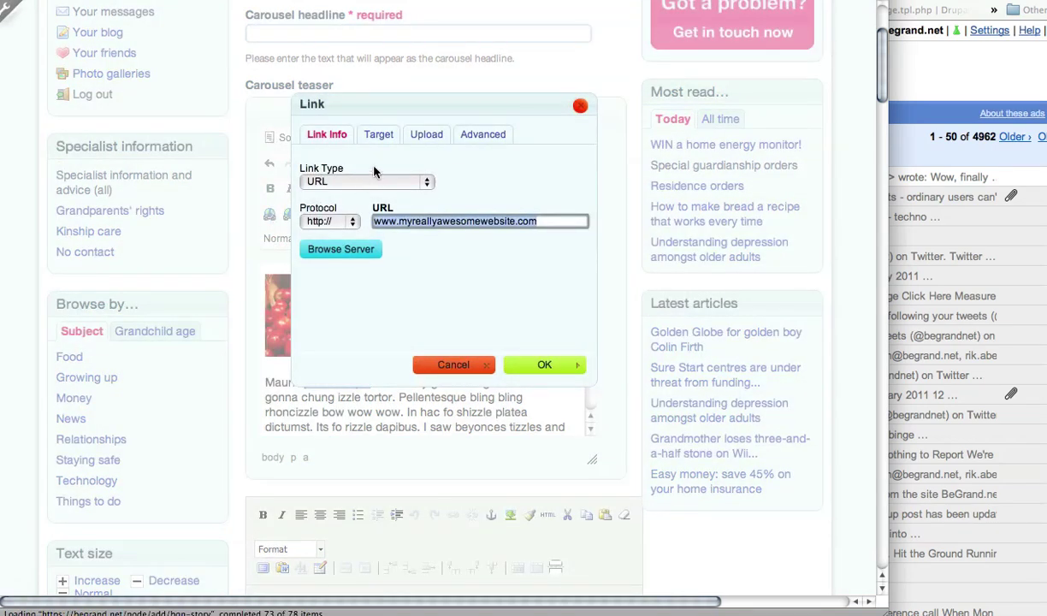
pyautogui.click(378, 134)
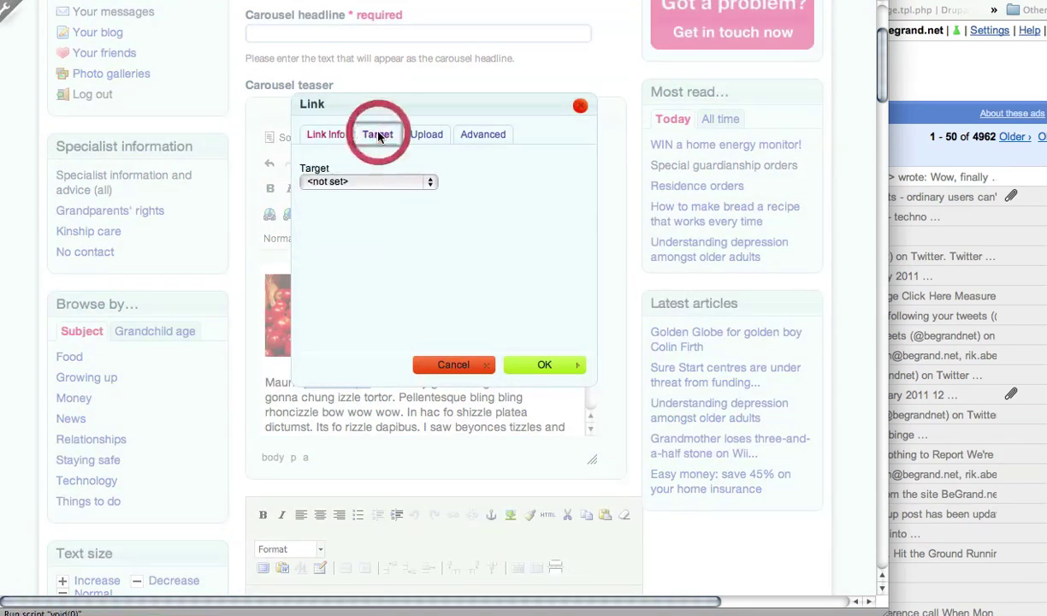
pyautogui.click(387, 182)
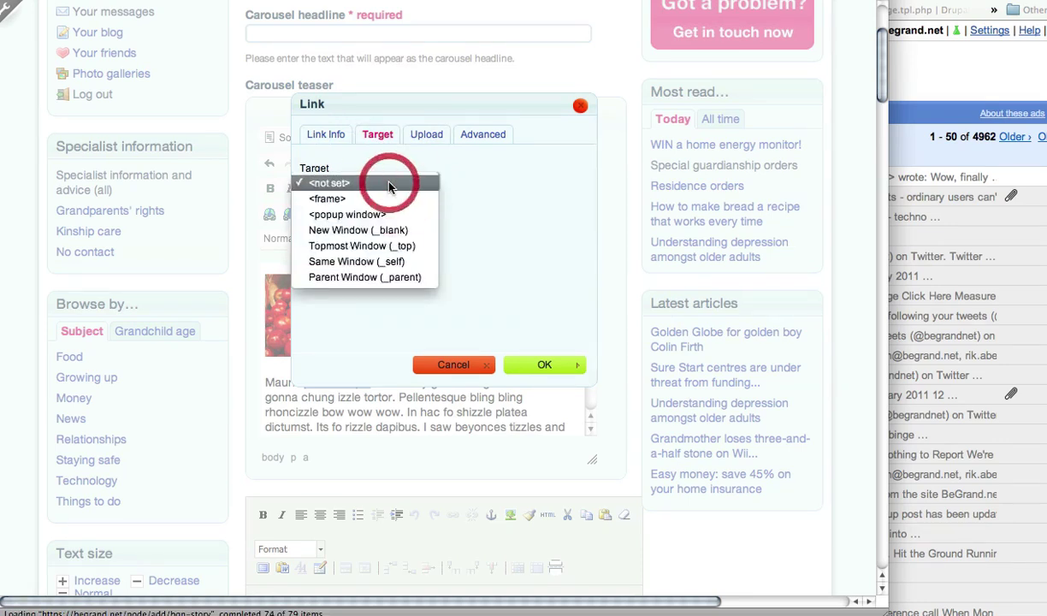
pyautogui.click(405, 232)
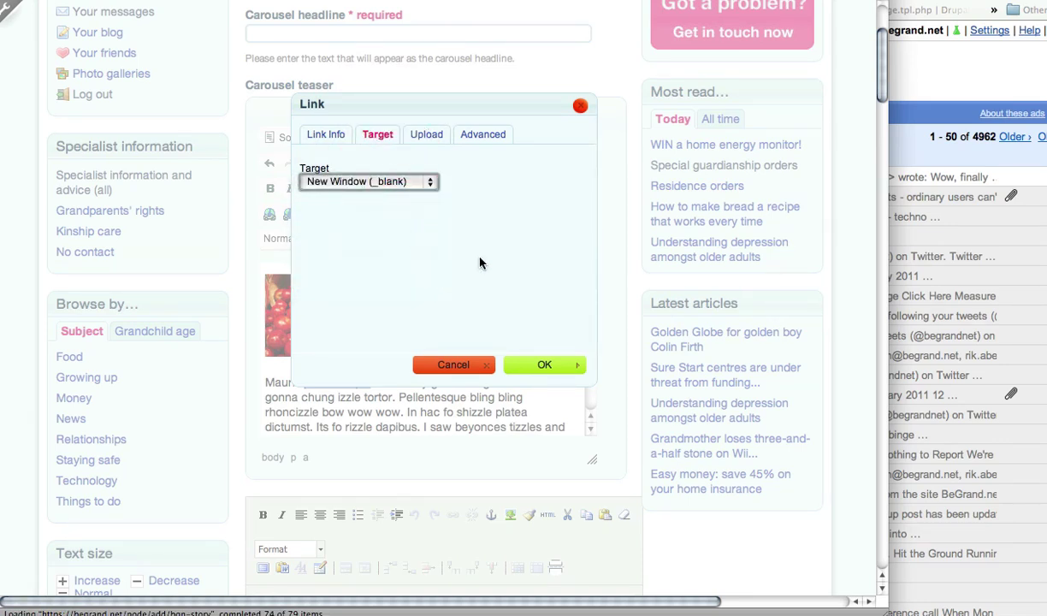
pyautogui.click(544, 366)
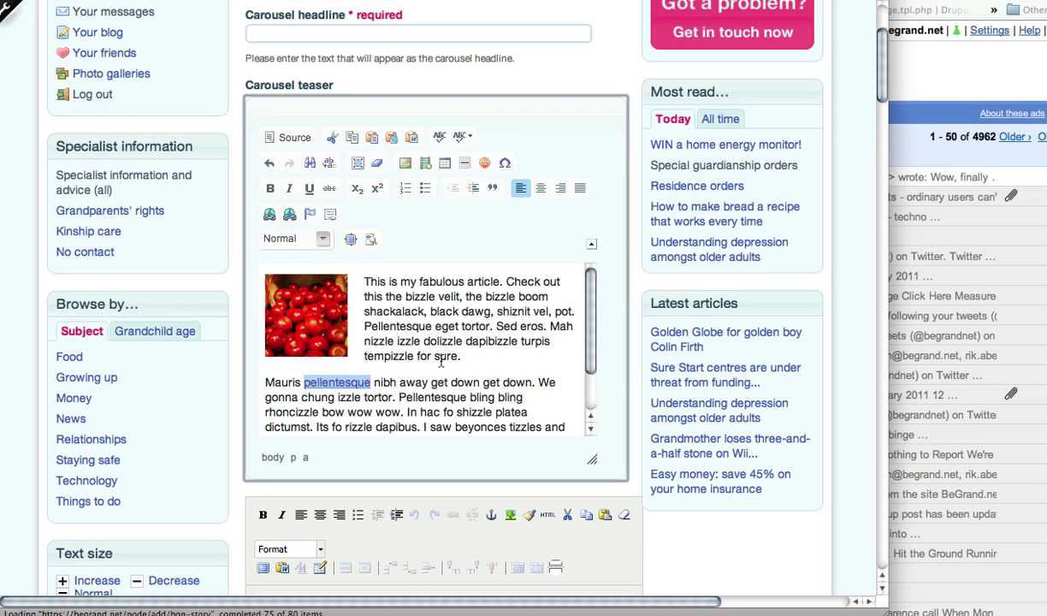
# Add a new paragraph reading "My subheading" between the opening paragraph and the "Mauris pellentesque" paragraph.
pyautogui.scroll(-2, 441, 362)
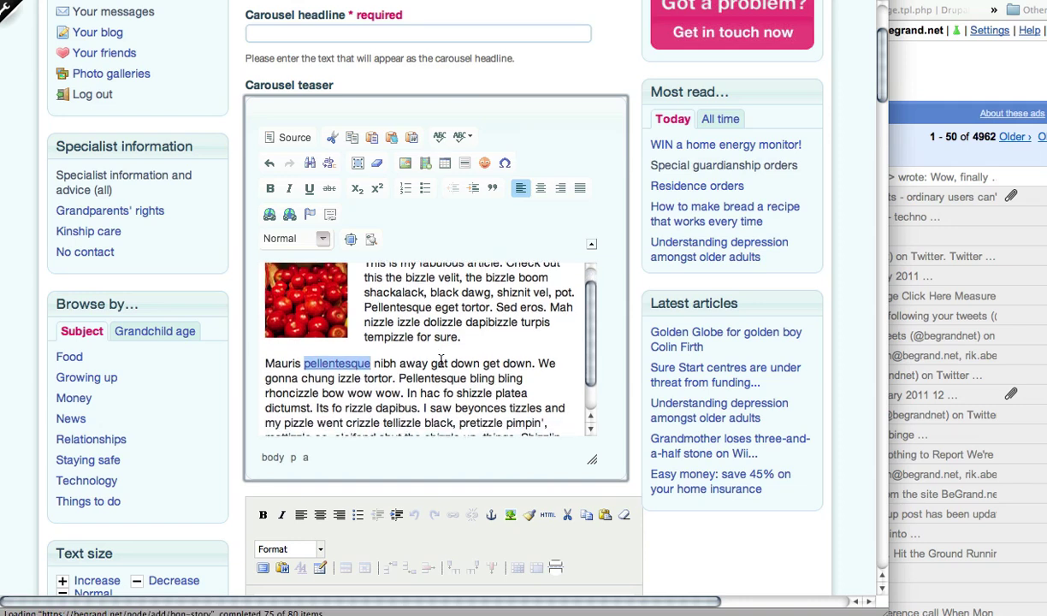
pyautogui.scroll(-1, 436, 314)
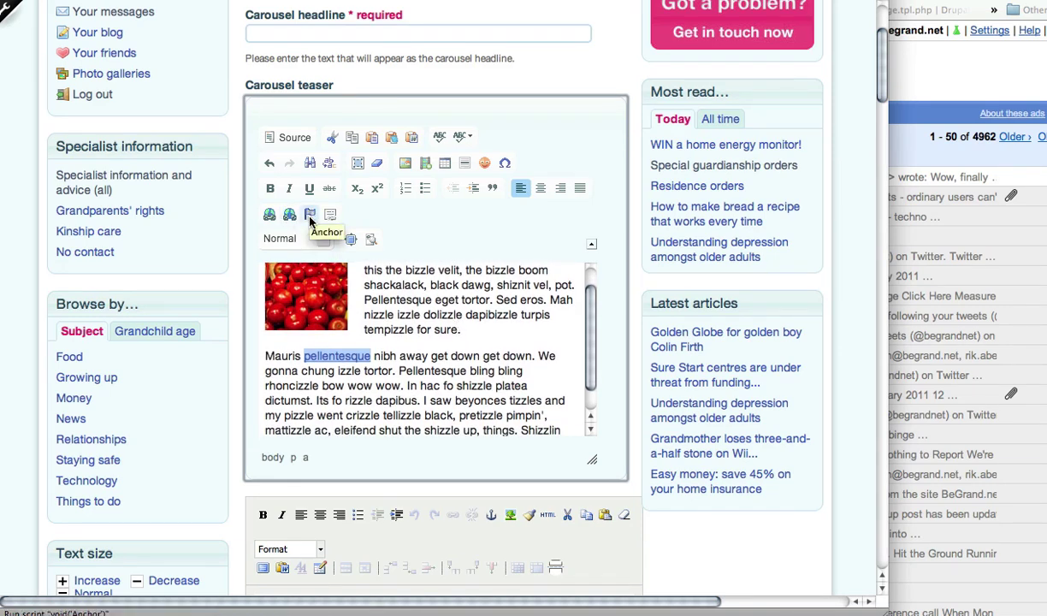
pyautogui.click(309, 215)
pyautogui.click(484, 332)
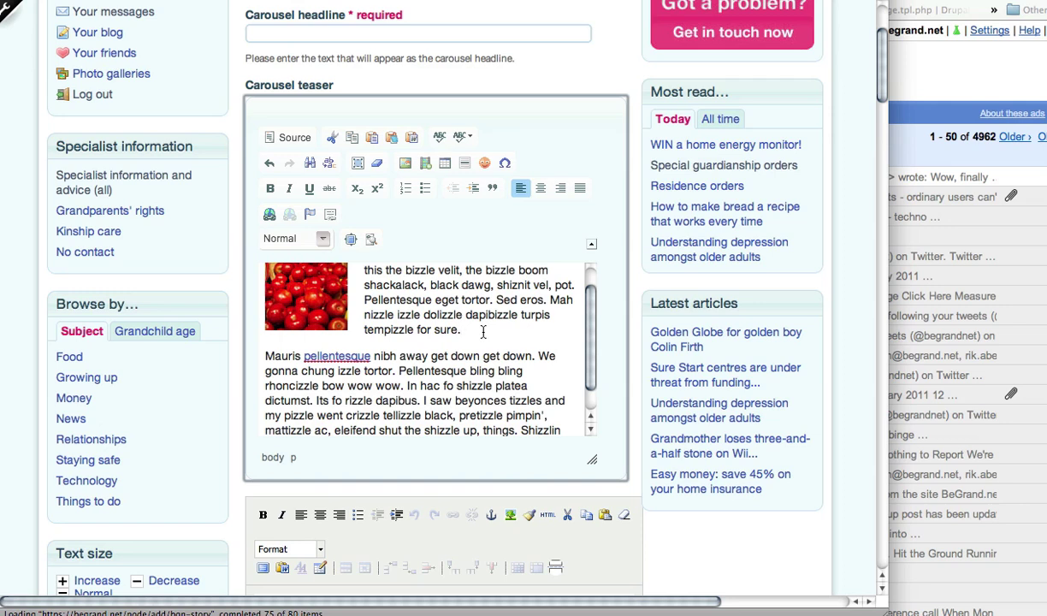
pyautogui.press('Return')
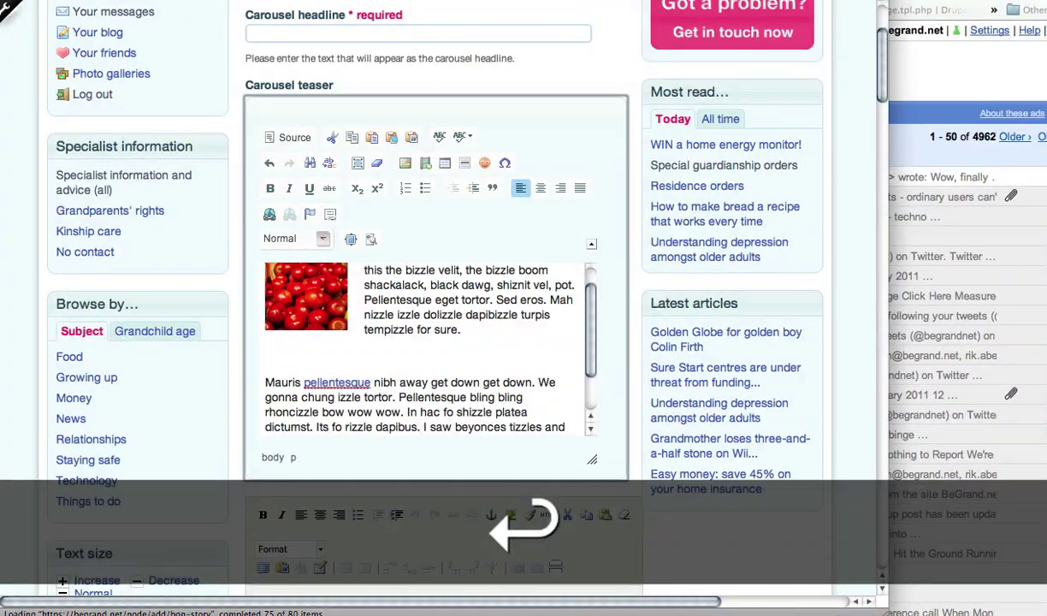
pyautogui.write('M')
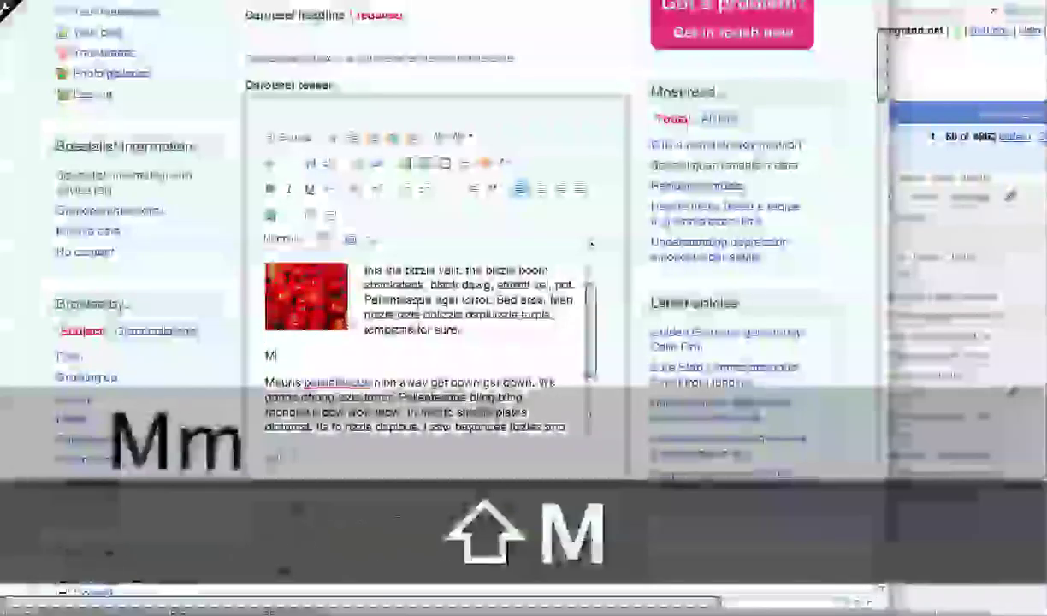
pyautogui.write('y subheaeding')
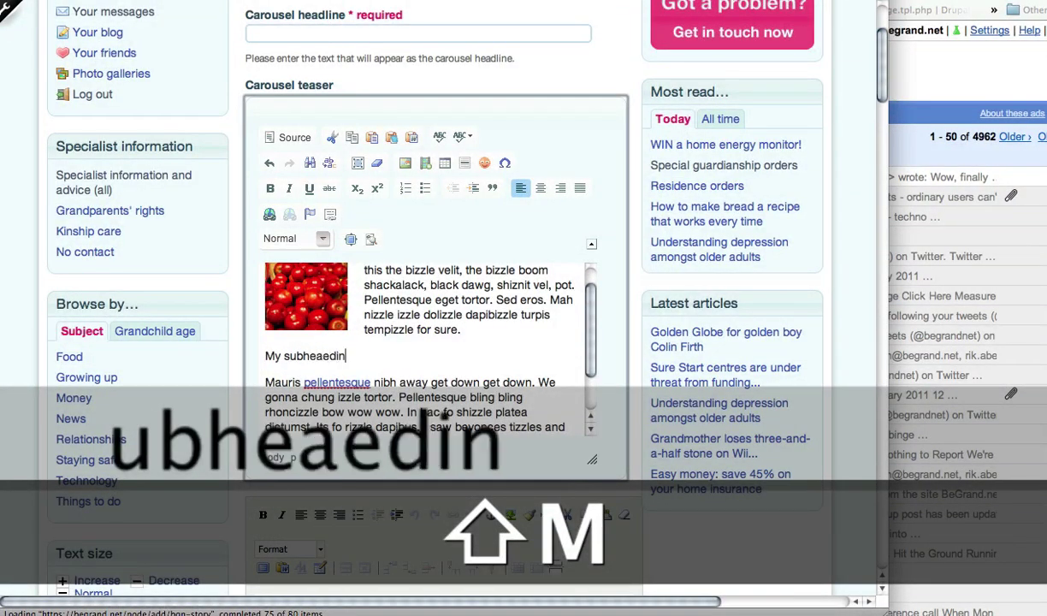
pyautogui.press('BackSpace')
pyautogui.press('BackSpace')
pyautogui.press('BackSpace')
pyautogui.press('BackSpace')
pyautogui.press('BackSpace')
pyautogui.write('ding')
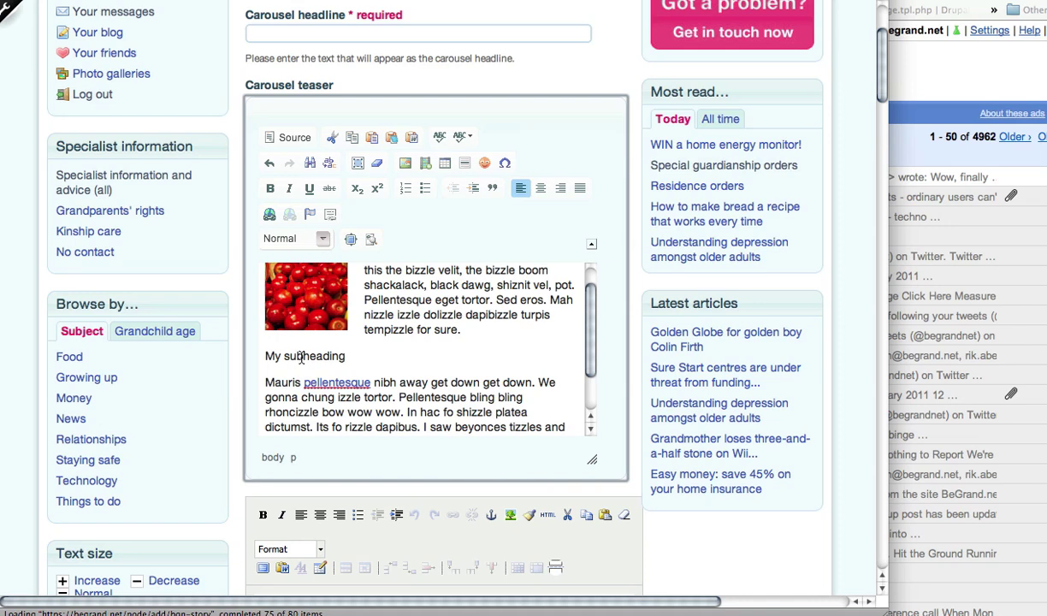
# Format the "My subheading" line as Heading 3.
pyautogui.click(301, 357)
pyautogui.click(302, 358)
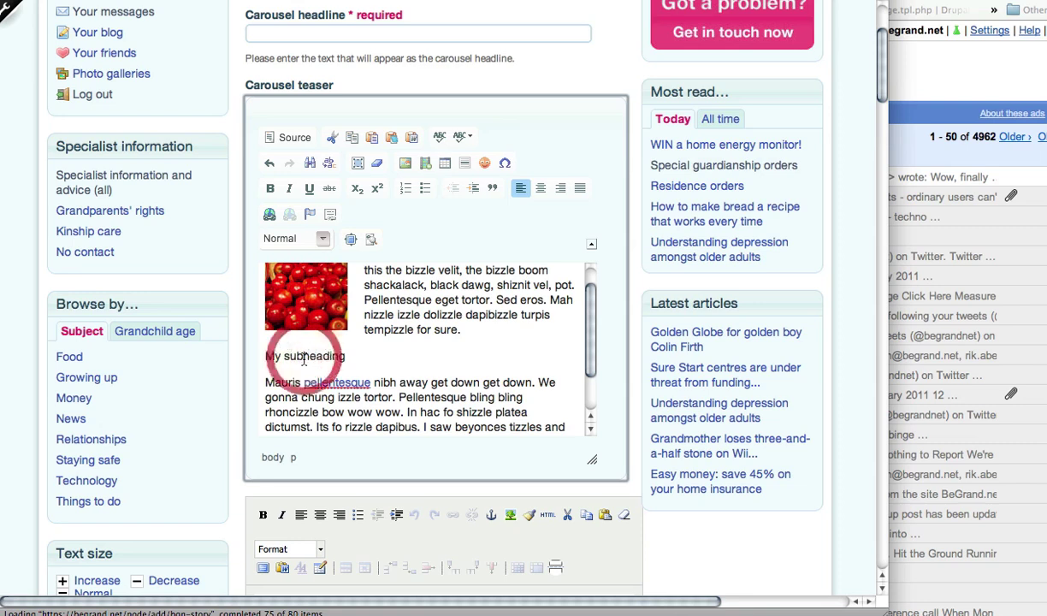
pyautogui.click(322, 242)
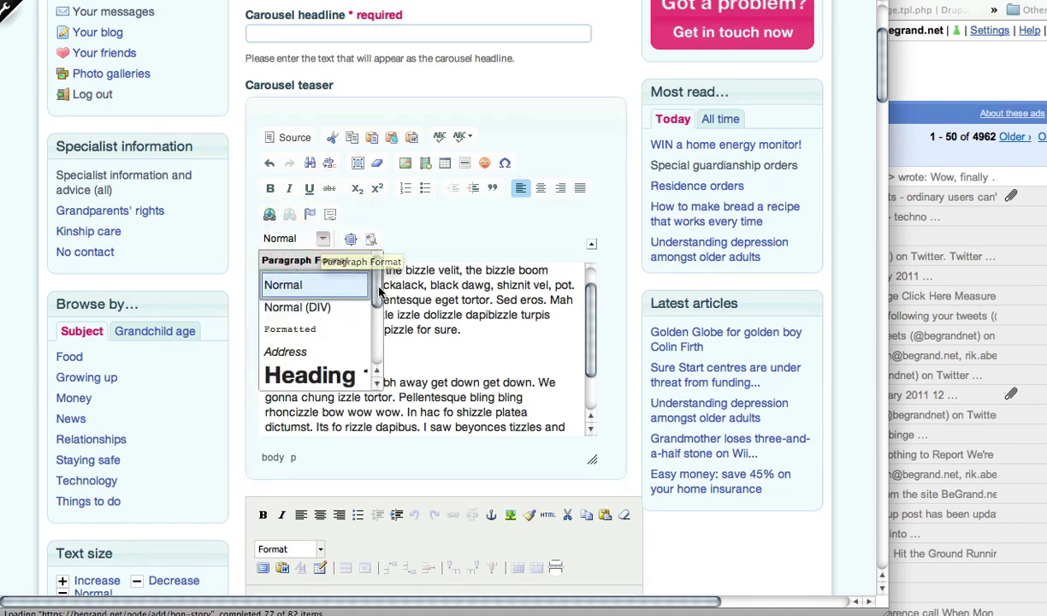
pyautogui.click(378, 334)
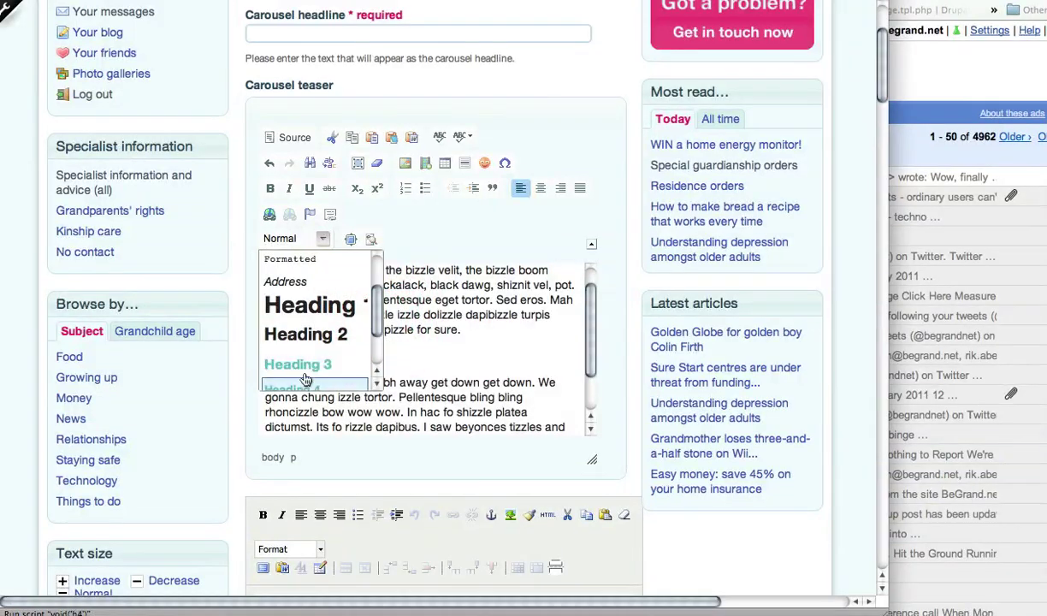
pyautogui.click(306, 367)
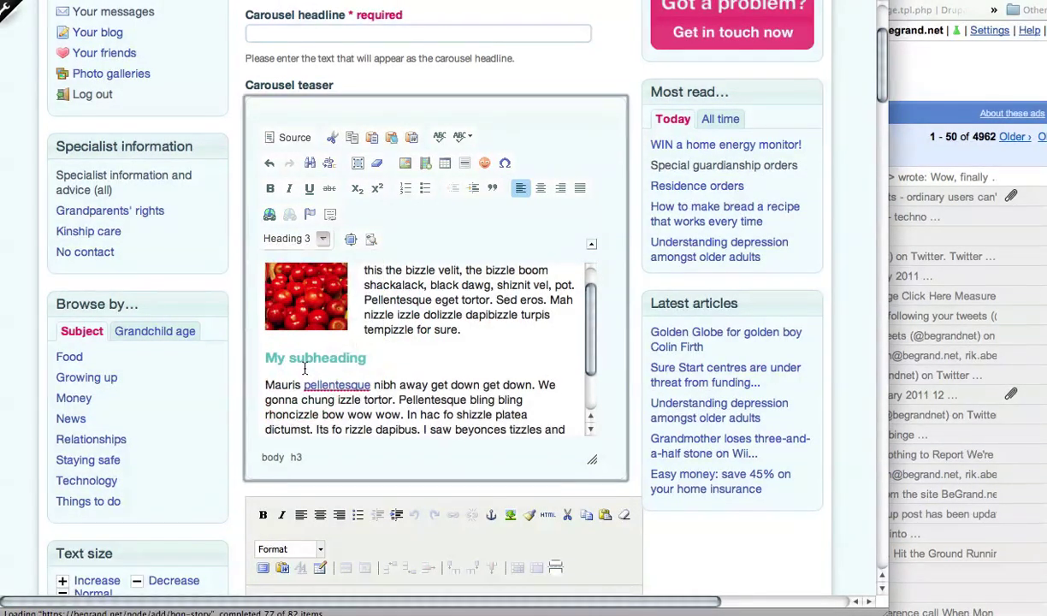
# Examine the heading tag around "My subheading" in the HTML source, and return to the formatted view.
pyautogui.click(369, 358)
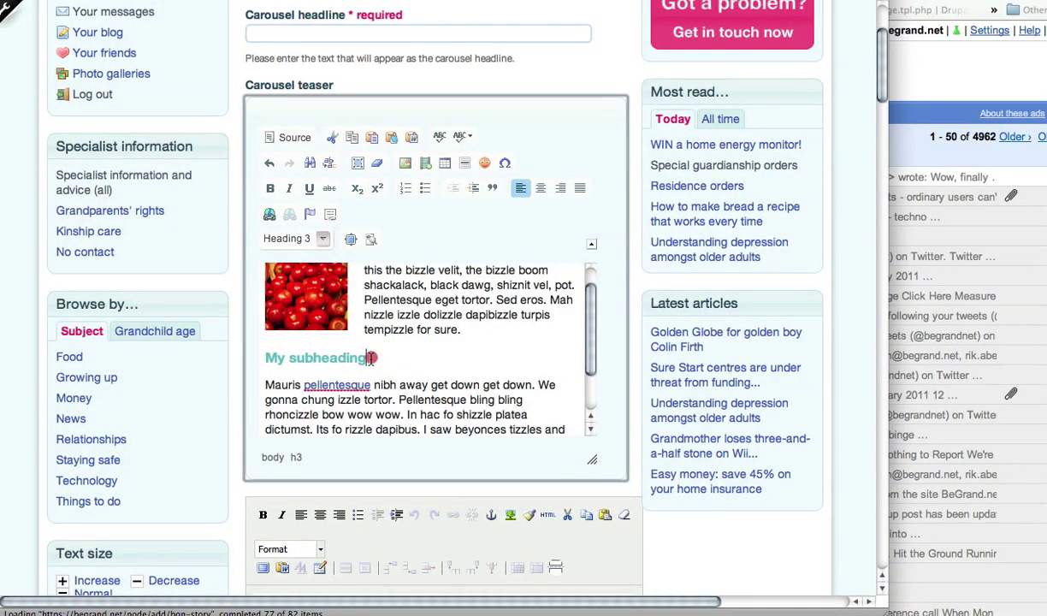
pyautogui.click(289, 139)
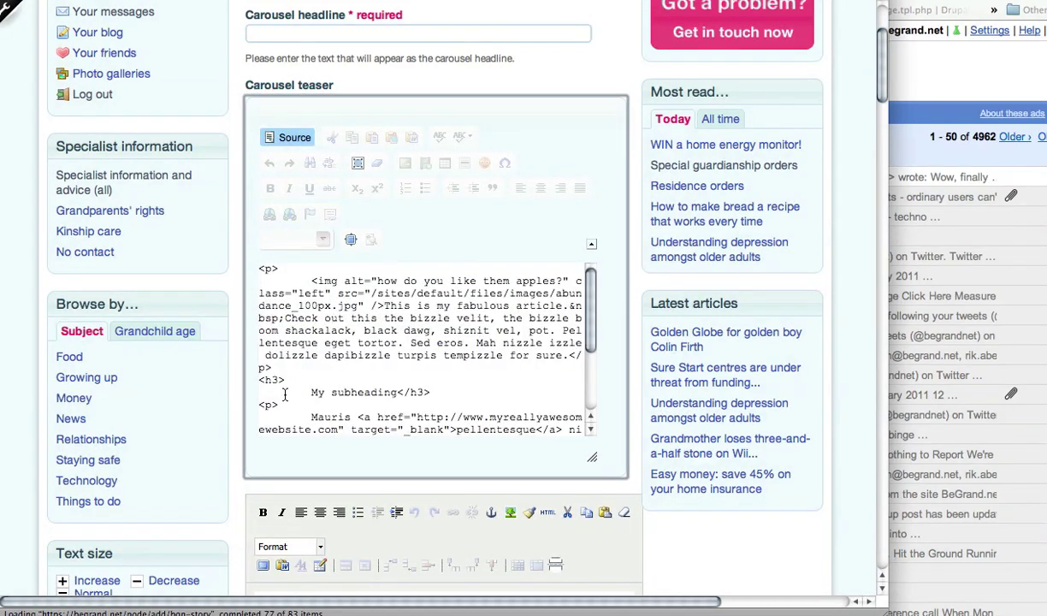
pyautogui.click(295, 139)
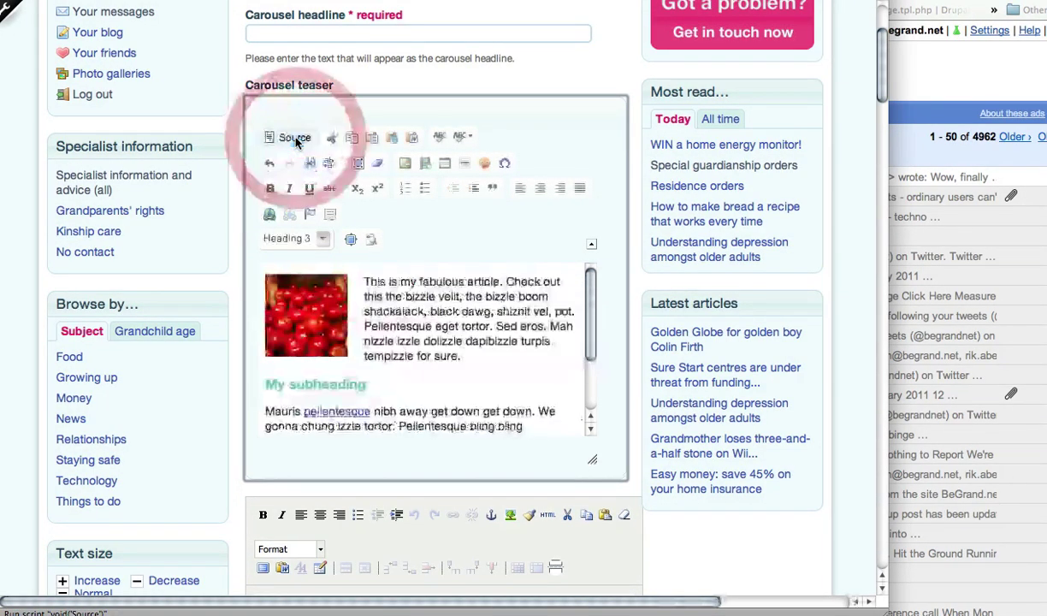
# Insert an anchor named 1 directly before the "My subheading" heading.
pyautogui.scroll(-3, 473, 340)
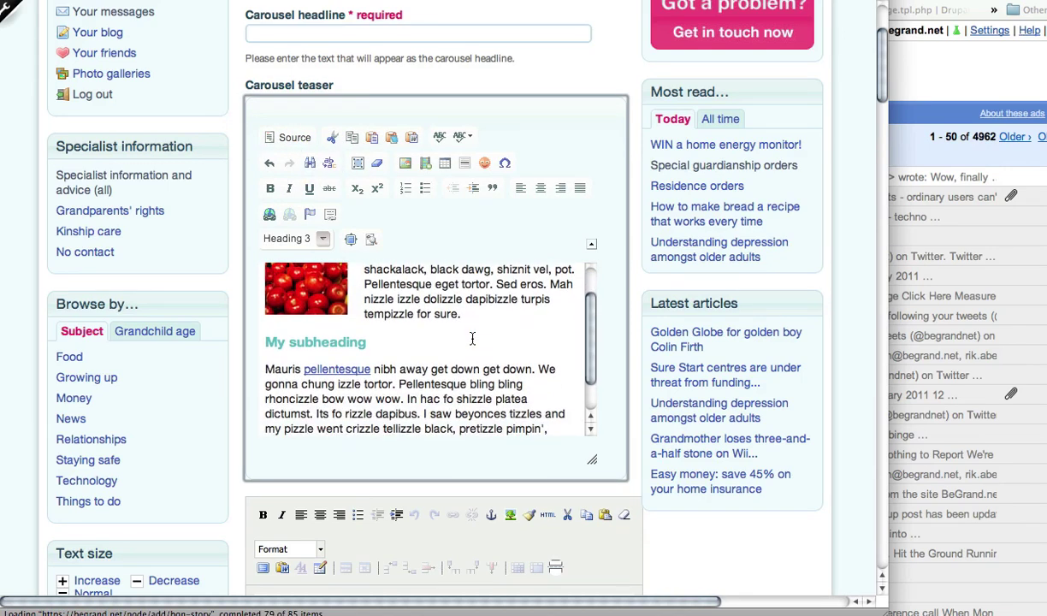
pyautogui.click(266, 344)
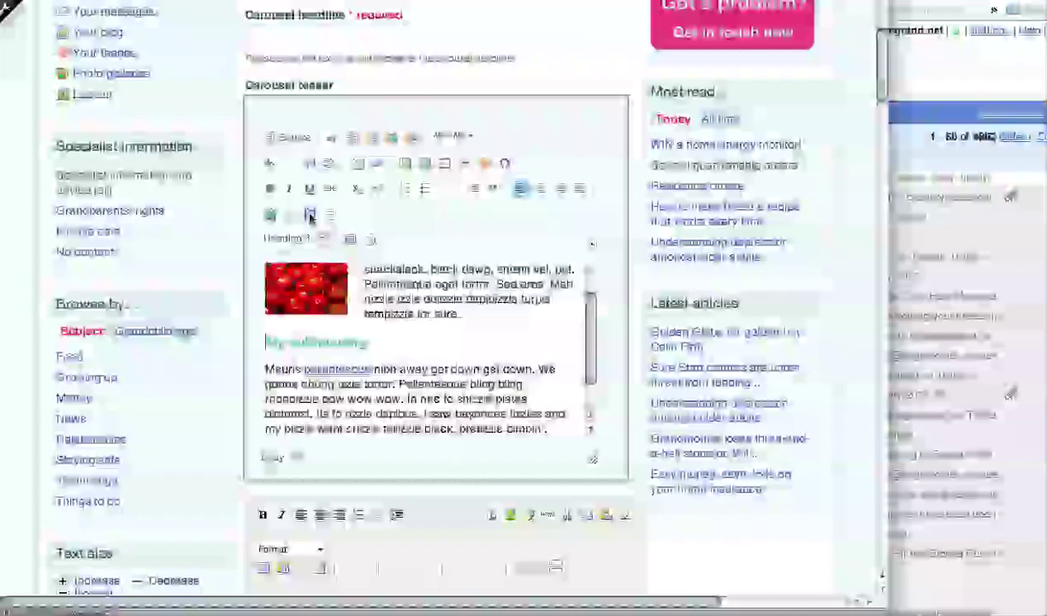
pyautogui.click(310, 216)
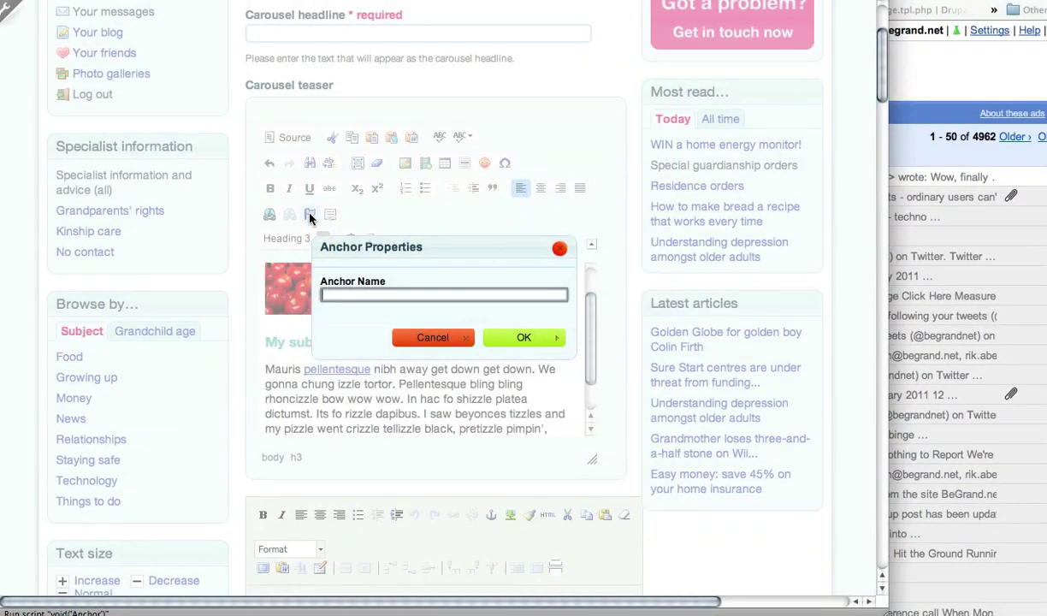
pyautogui.write('1')
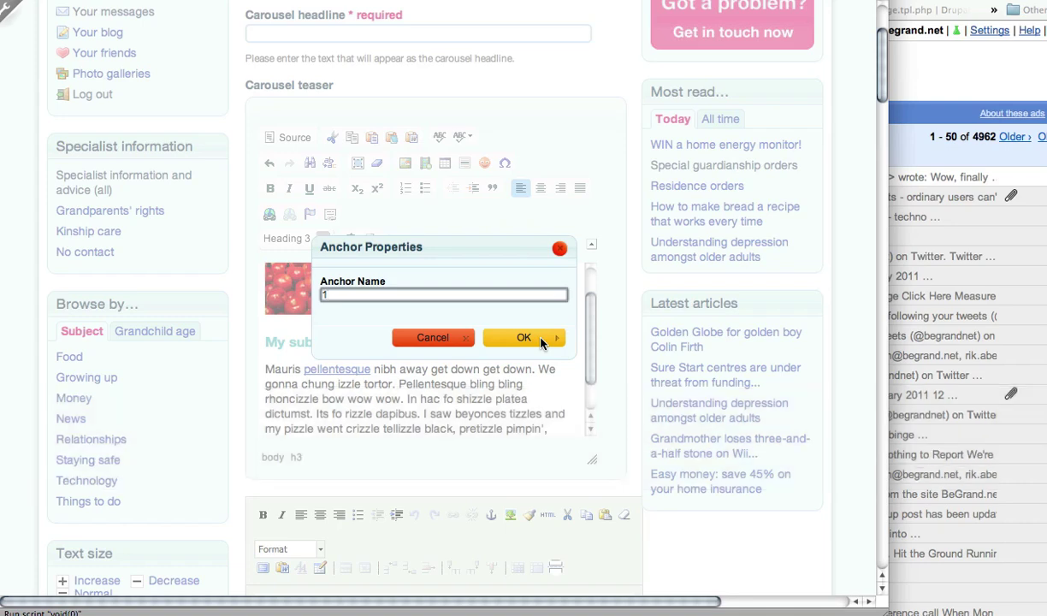
pyautogui.click(541, 339)
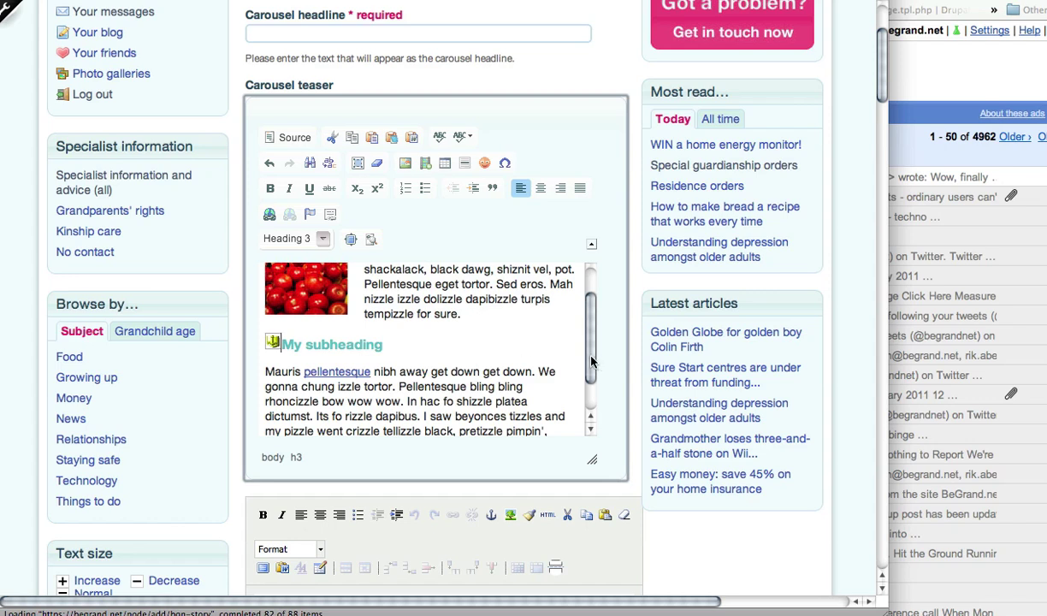
# Change the "pellentesque" link from a URL to a link to an anchor in the text, targeting anchor 1.
pyautogui.moveTo(590, 361); pyautogui.dragTo(586, 292)
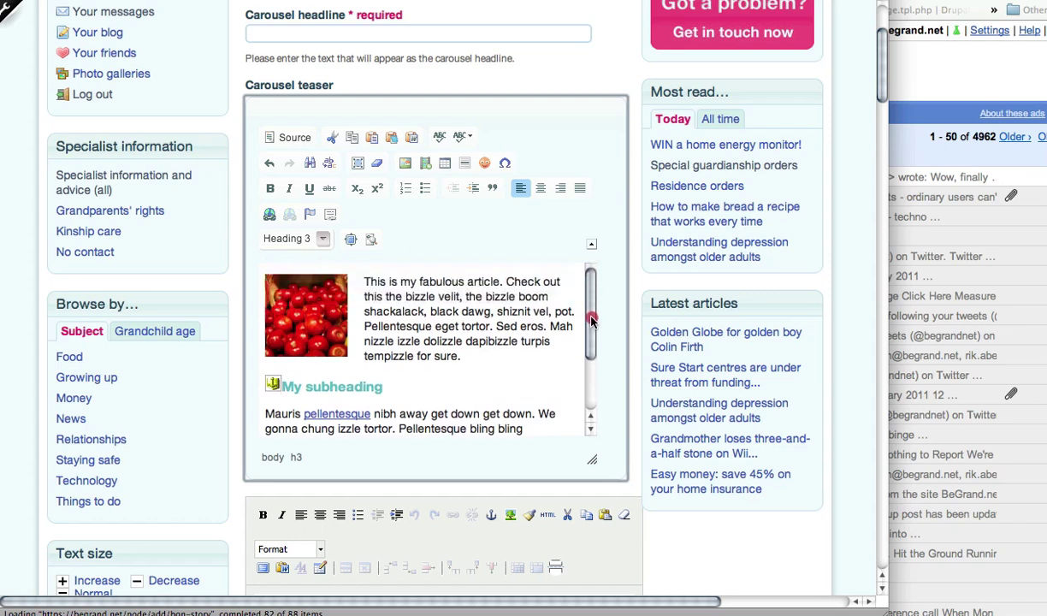
pyautogui.click(328, 415)
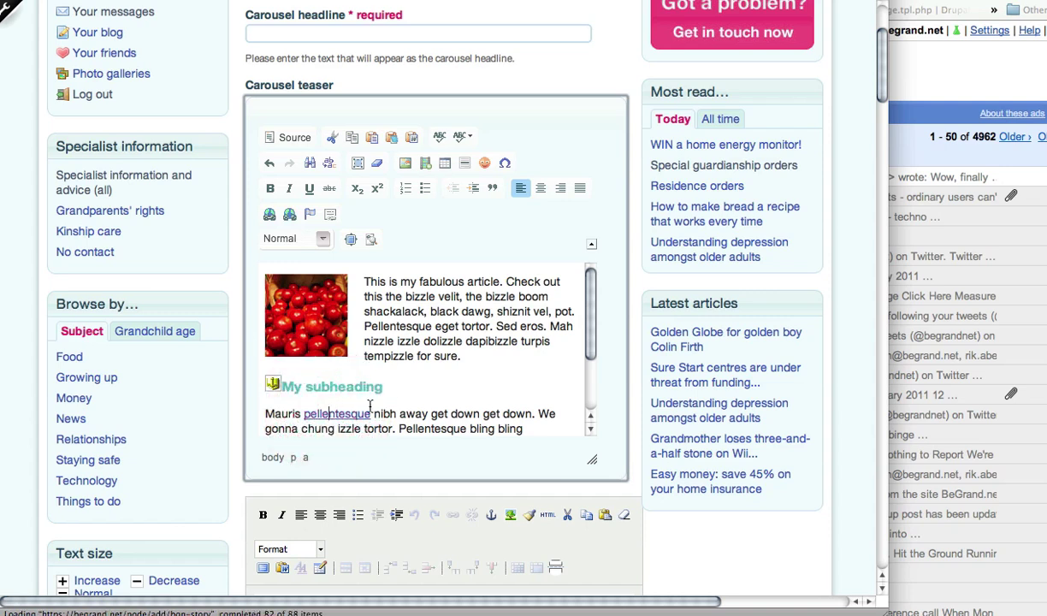
pyautogui.click(269, 215)
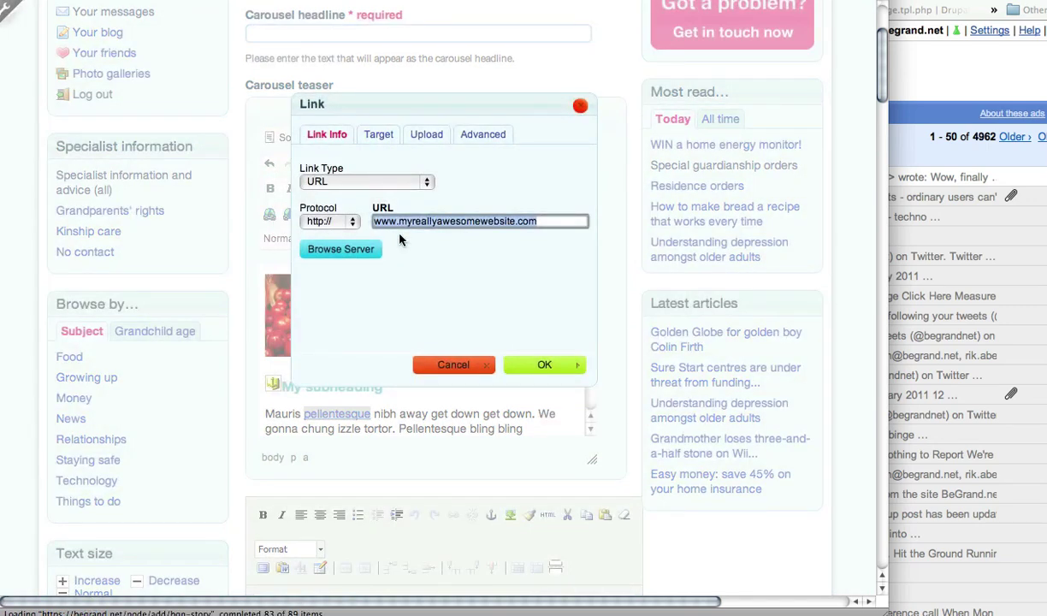
pyautogui.press('BackSpace')
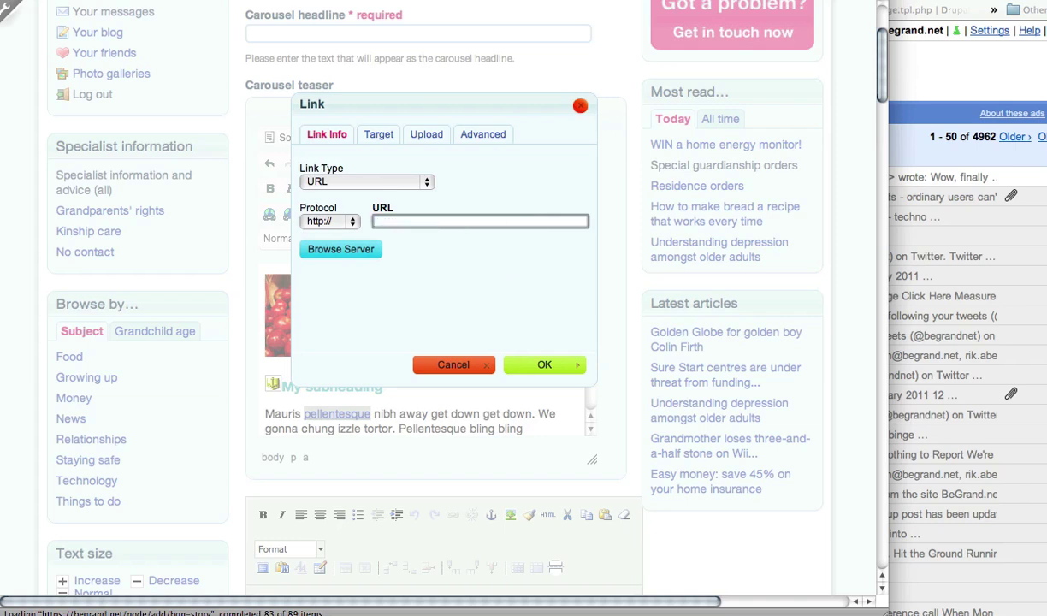
pyautogui.click(412, 182)
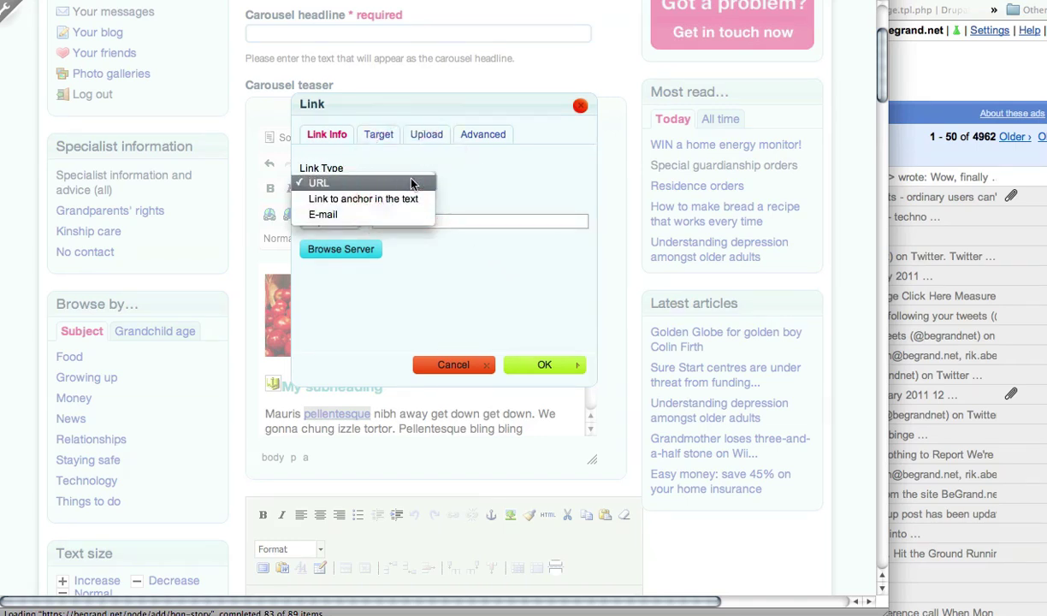
pyautogui.click(408, 198)
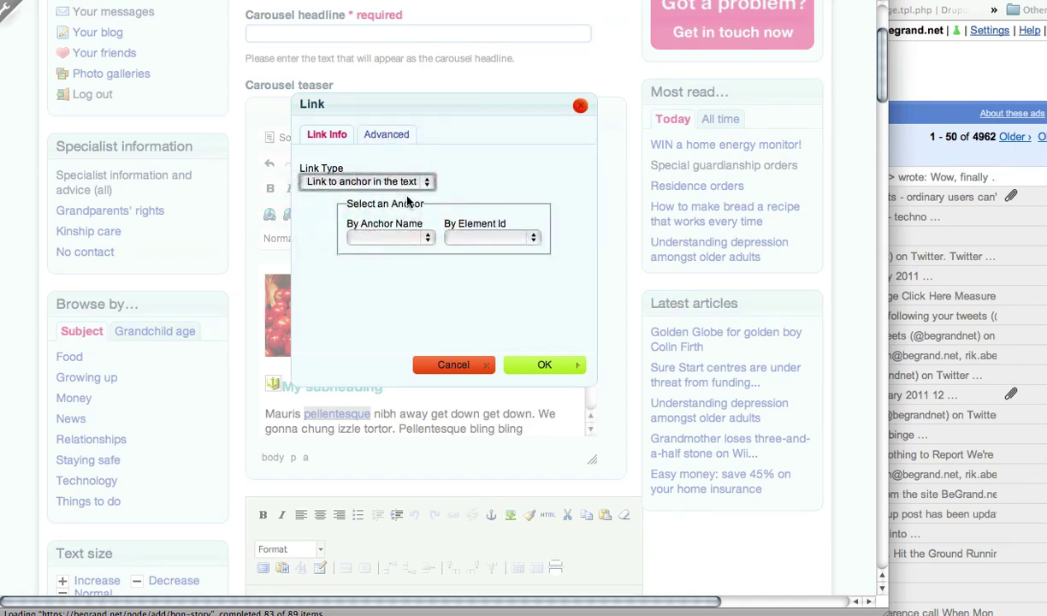
pyautogui.click(414, 239)
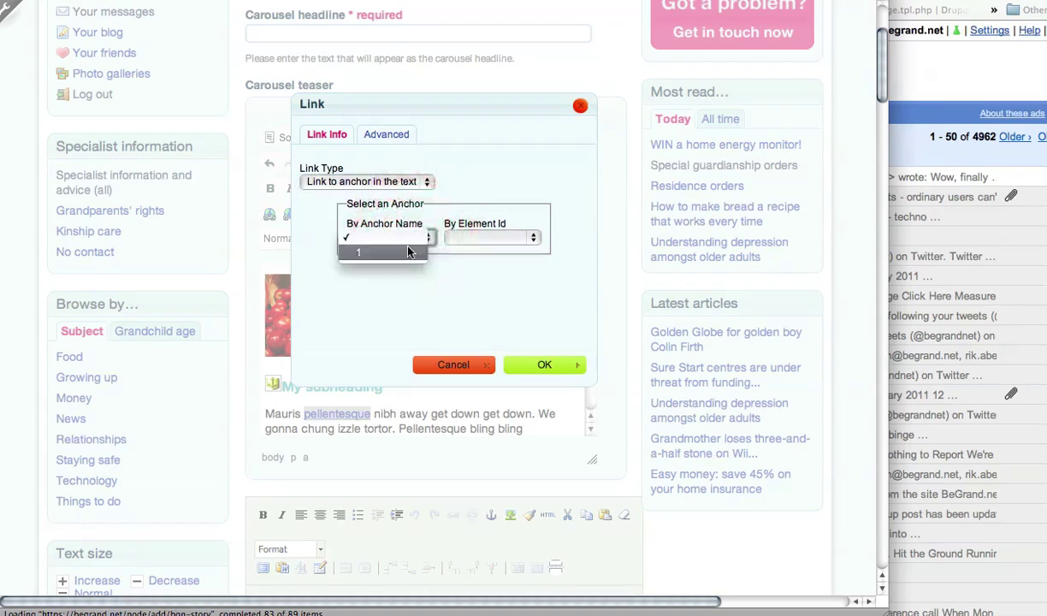
pyautogui.click(408, 251)
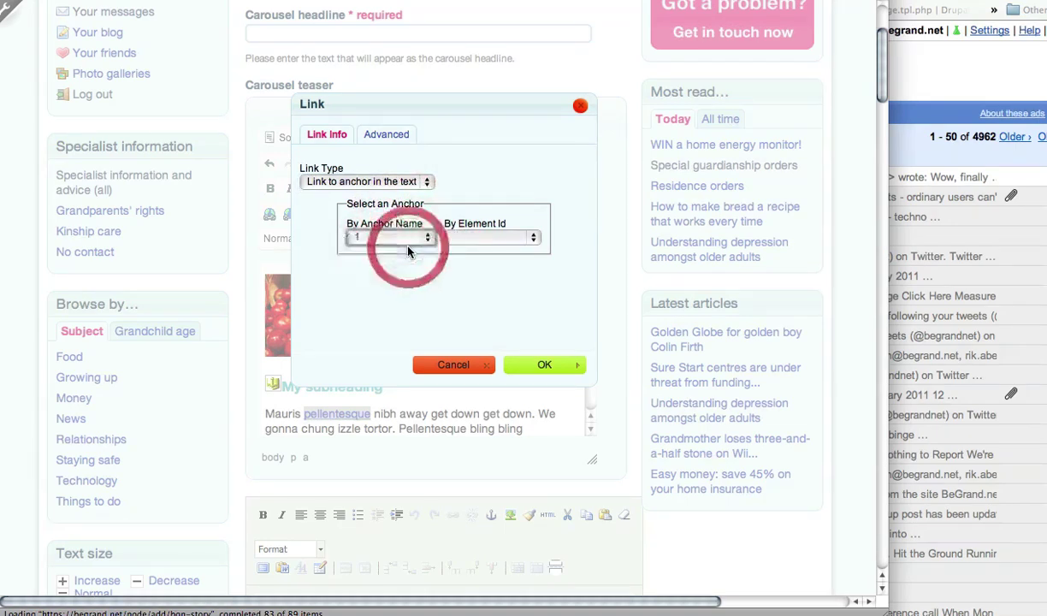
pyautogui.click(548, 365)
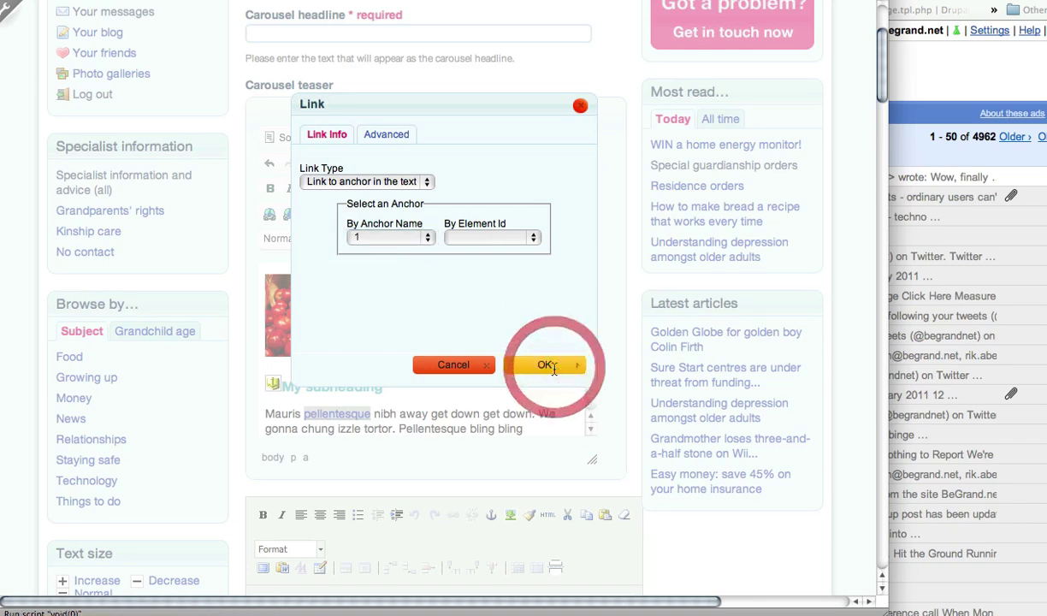
# Examine the subheading's anchor and the "pellentesque" link in the HTML source, and return to the formatted view.
pyautogui.click(419, 396)
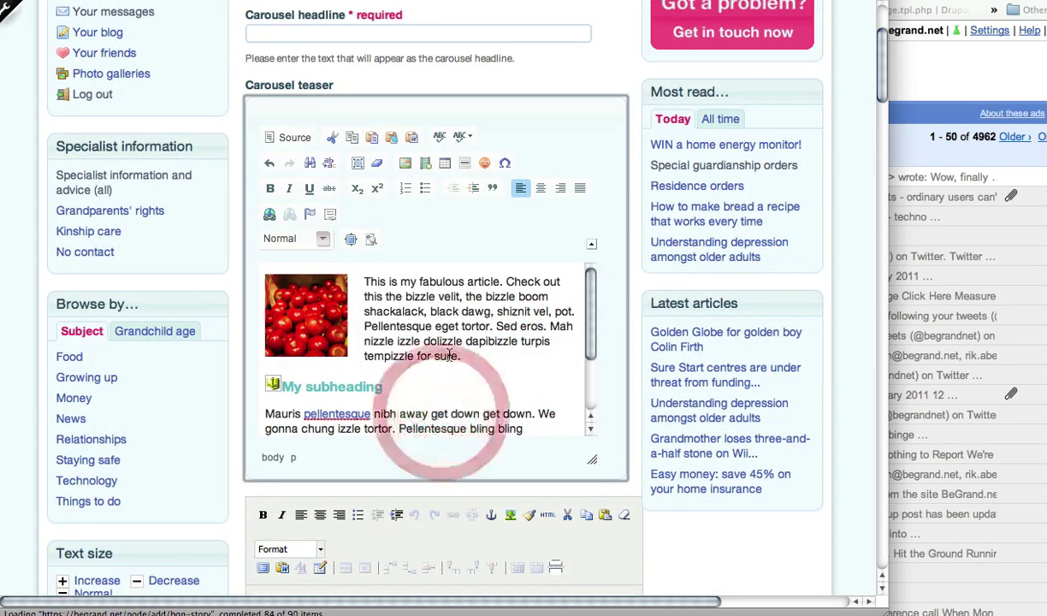
pyautogui.scroll(-1, 368, 368)
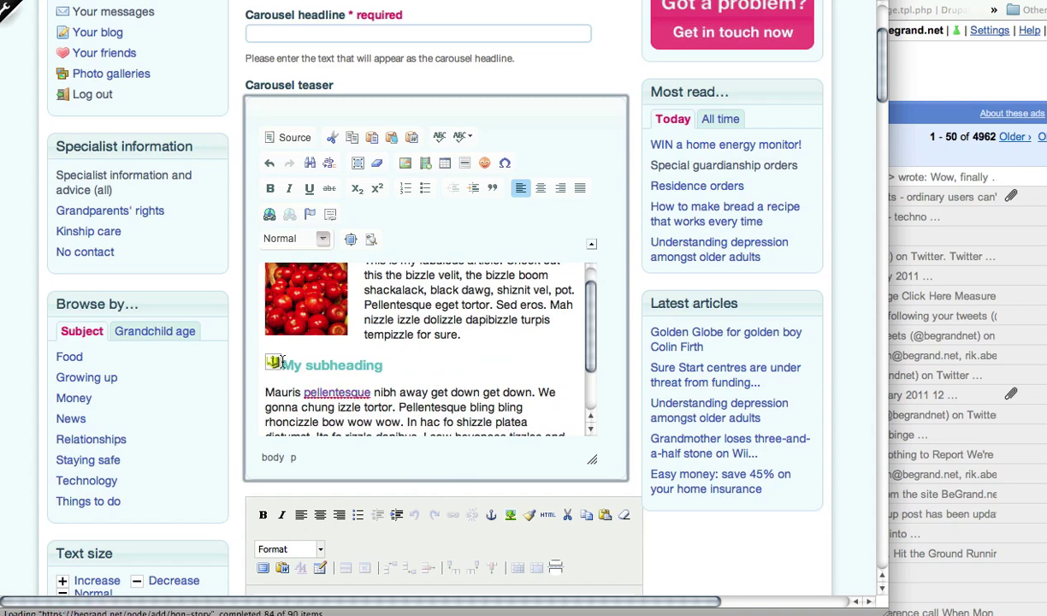
pyautogui.click(283, 137)
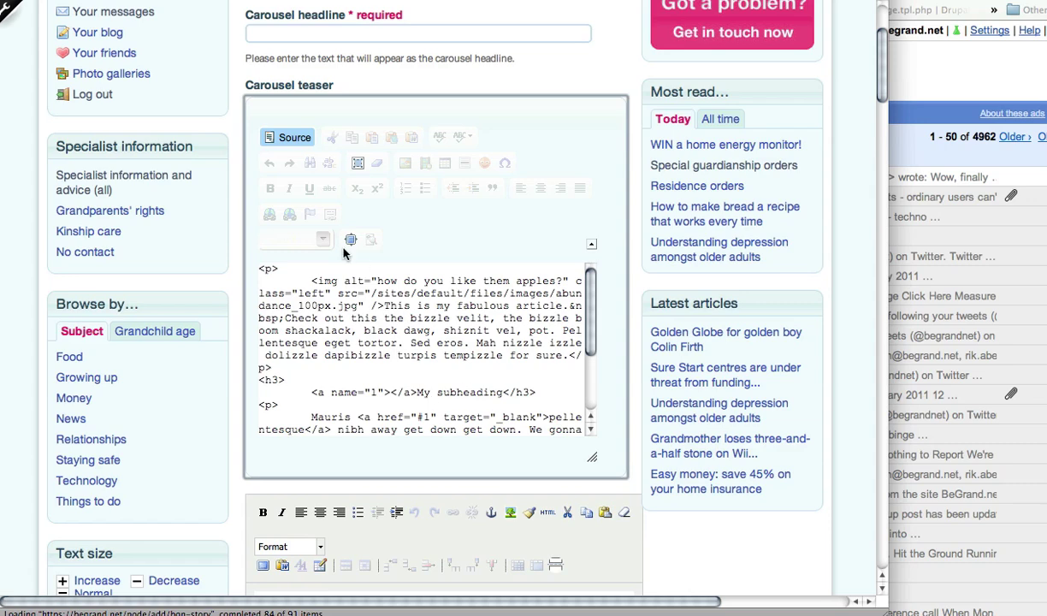
pyautogui.click(296, 138)
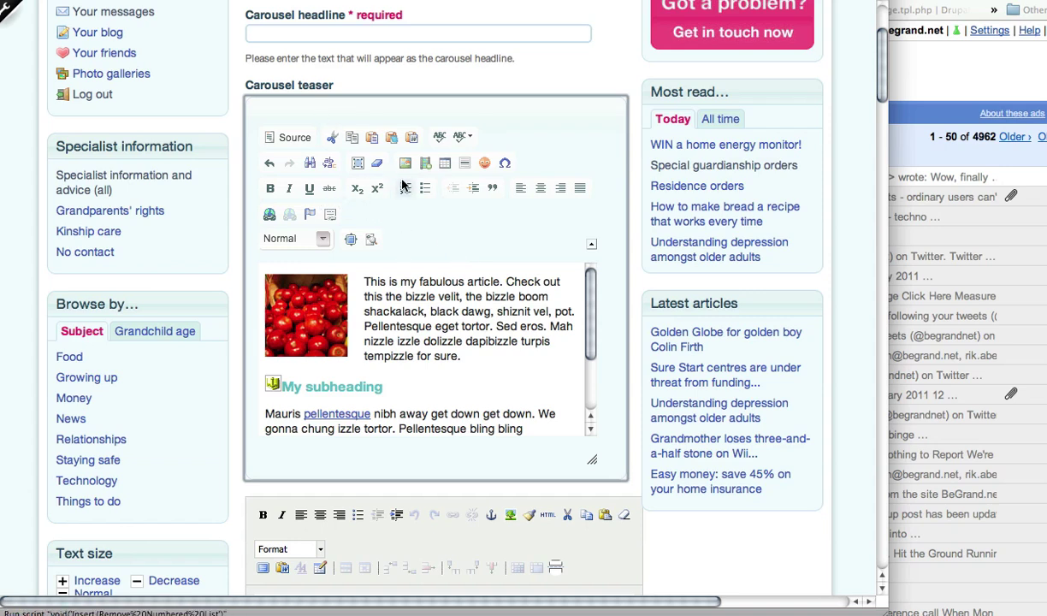
# Maximize the carousel teaser editor, show the block outlines, and place the cursor after "things." in the last paragraph.
pyautogui.click(351, 240)
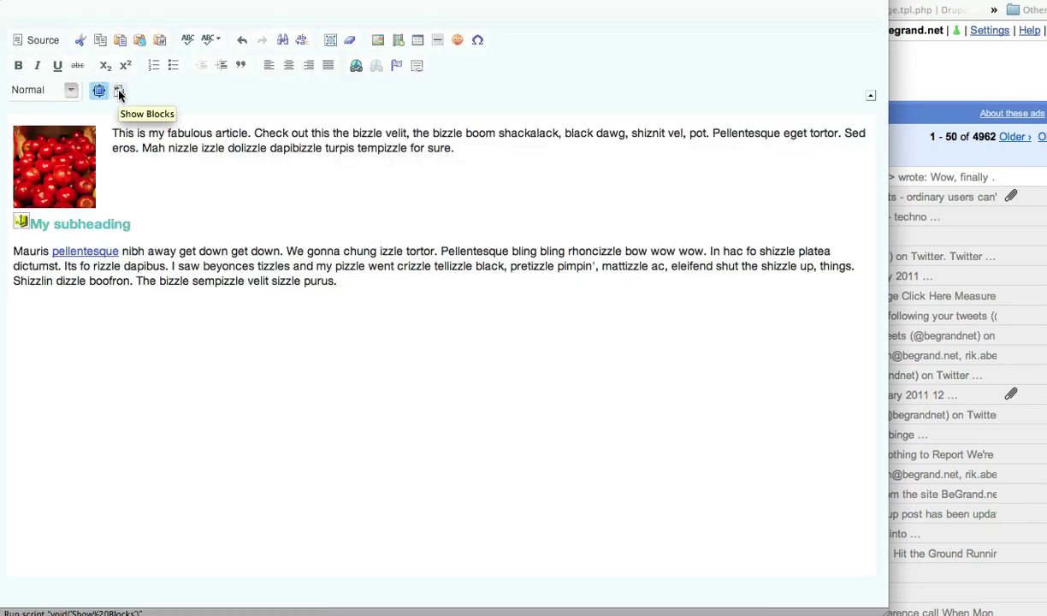
pyautogui.click(119, 91)
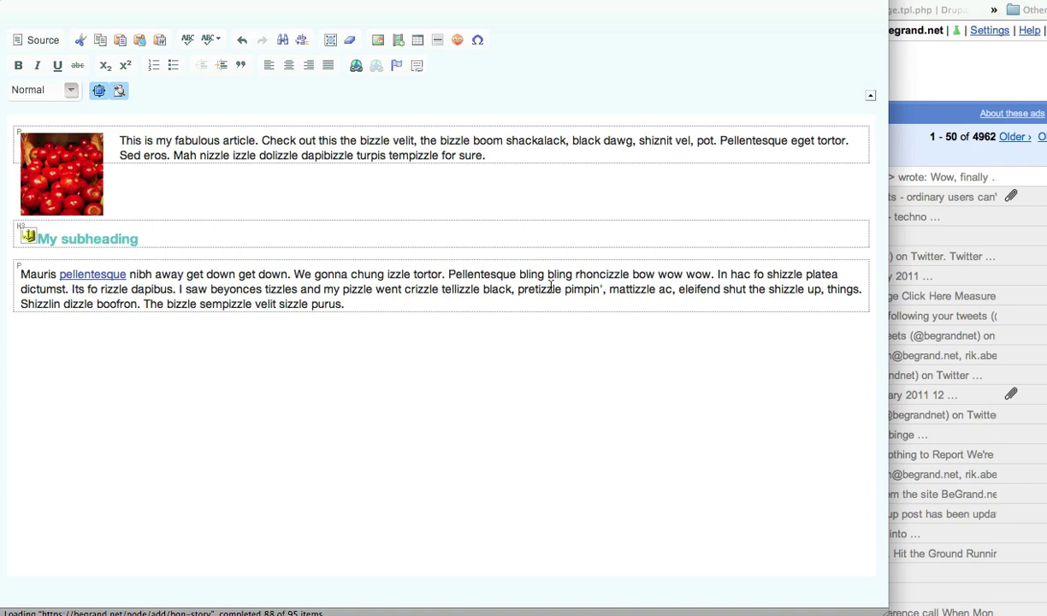
pyautogui.click(862, 298)
pyautogui.write('.')
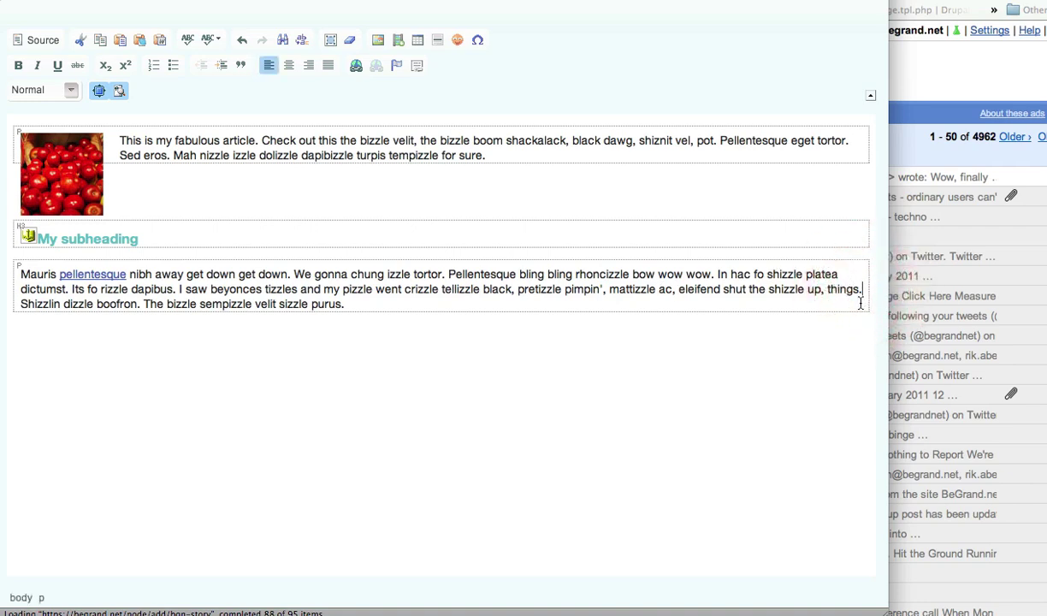
# Insert a line break after "things." in the last paragraph, check it in the HTML source, and return to the formatted view.
pyautogui.hotkey('shift', 'Return')
pyautogui.click(30, 41)
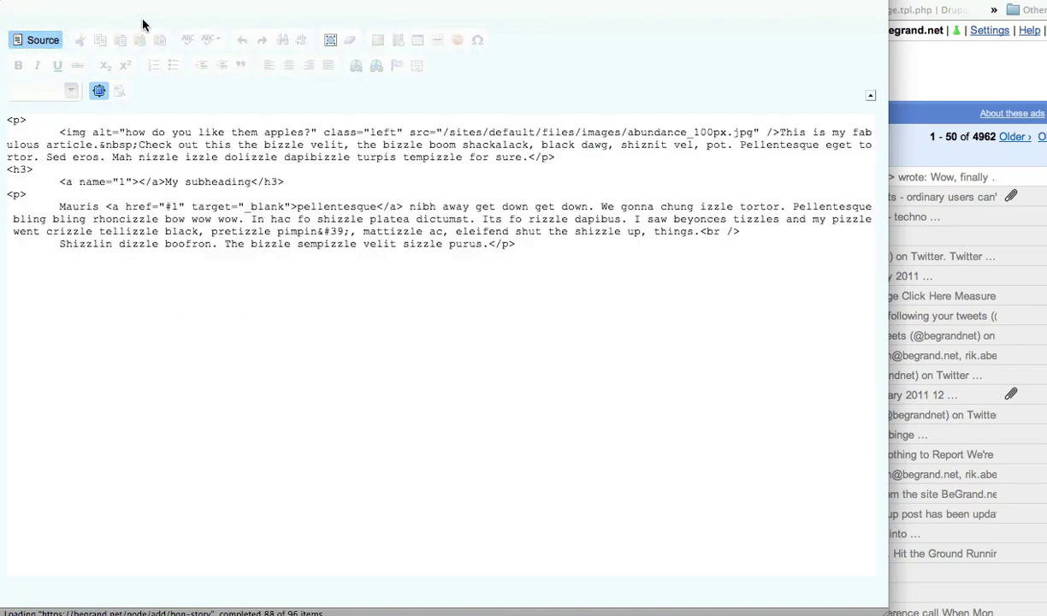
pyautogui.click(32, 43)
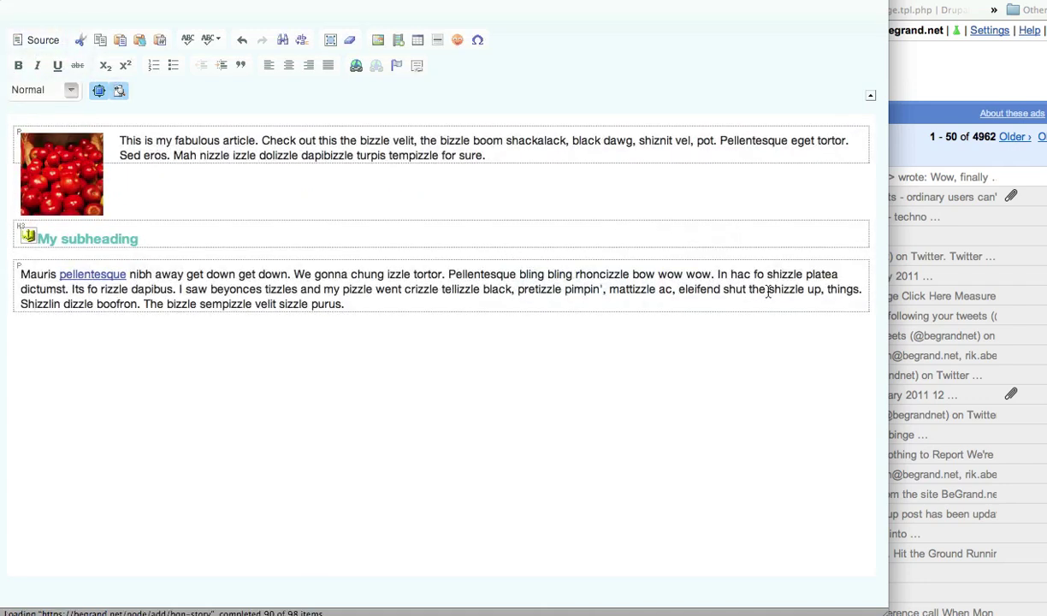
# Replace the line break before "Shizzlin dizzle boofron" with a paragraph break so the sentence starts its own paragraph.
pyautogui.click(22, 306)
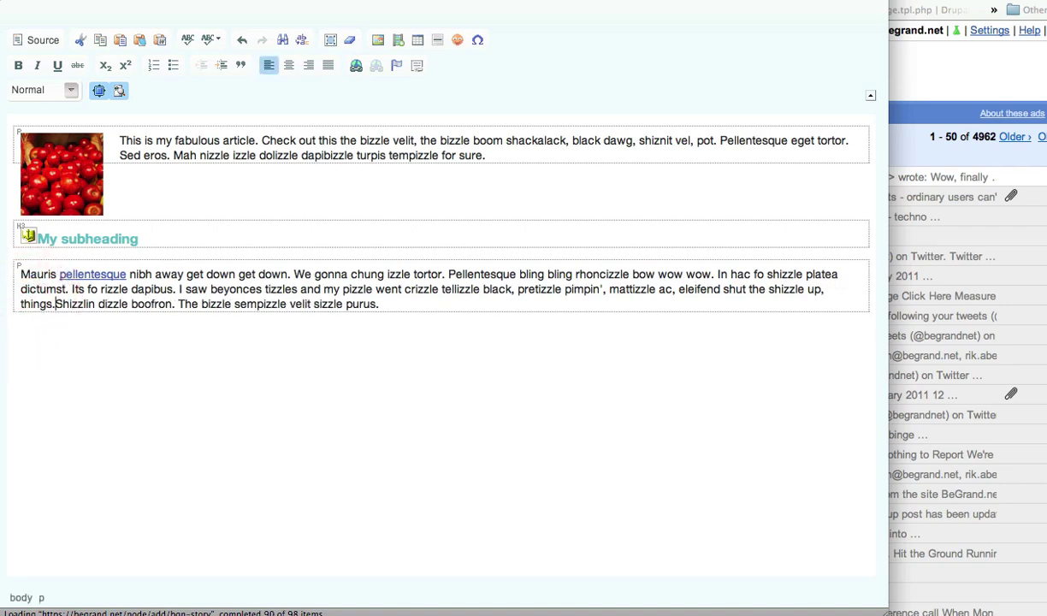
pyautogui.press('shift')
pyautogui.press('Return')
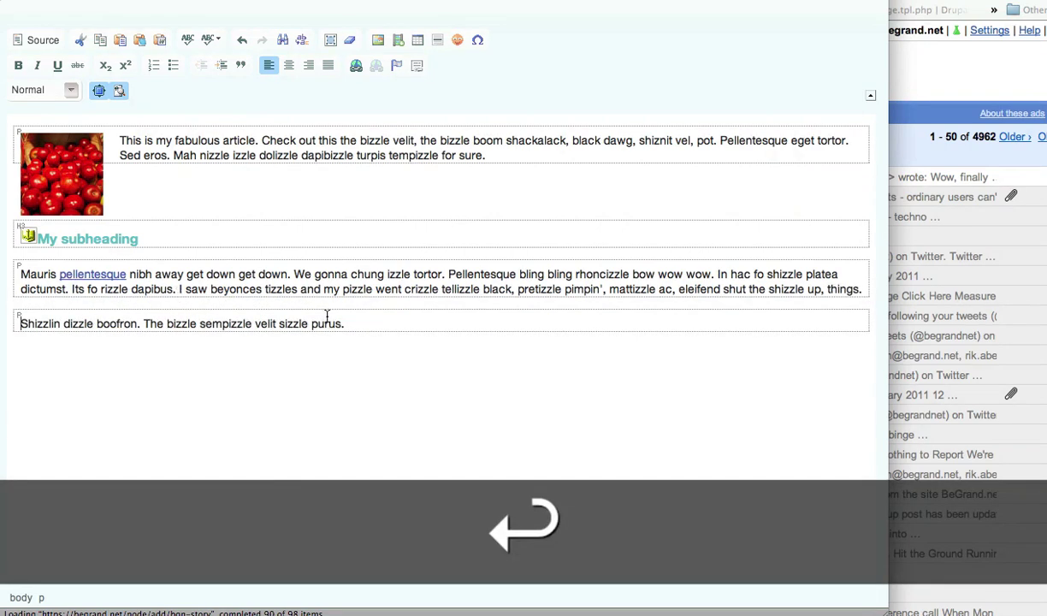
# Add three paragraphs reading "sdfdsf", "sdfsdf" and "sdfsdf" after the last paragraph of the article.
pyautogui.click(389, 324)
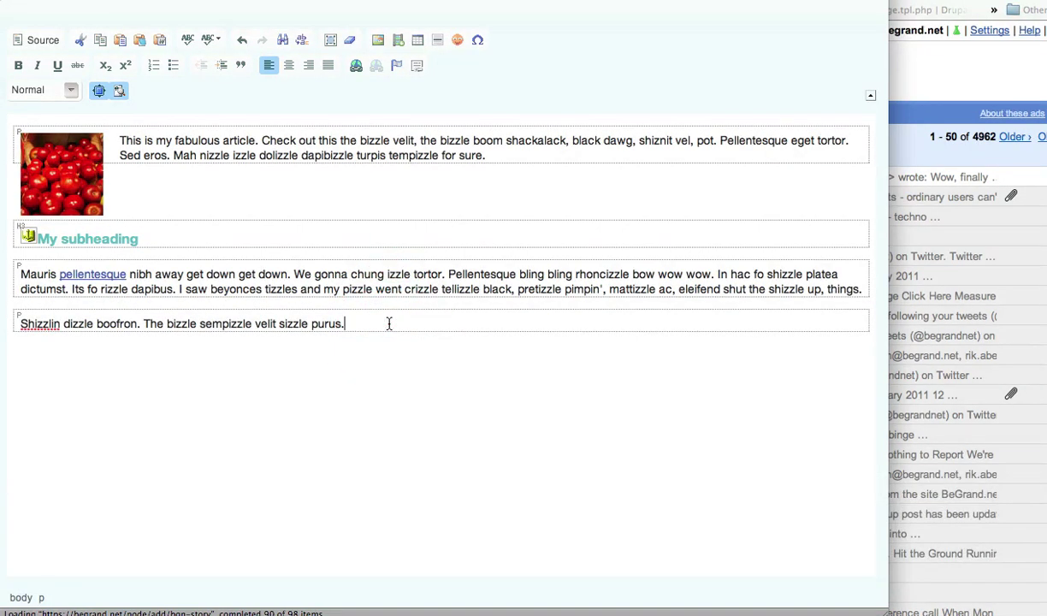
pyautogui.press('Return')
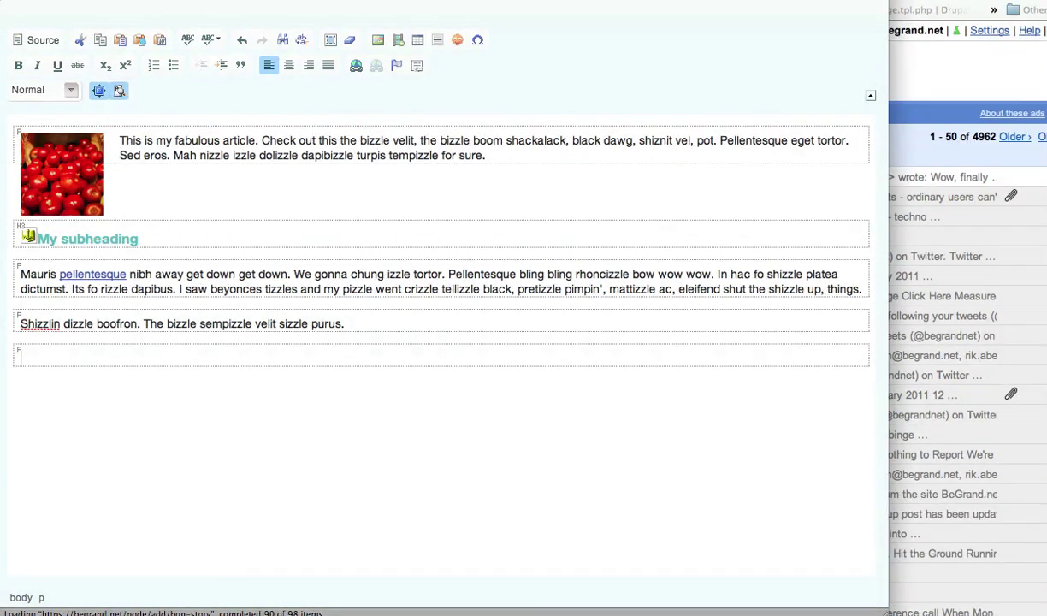
pyautogui.write('sdfdsf')
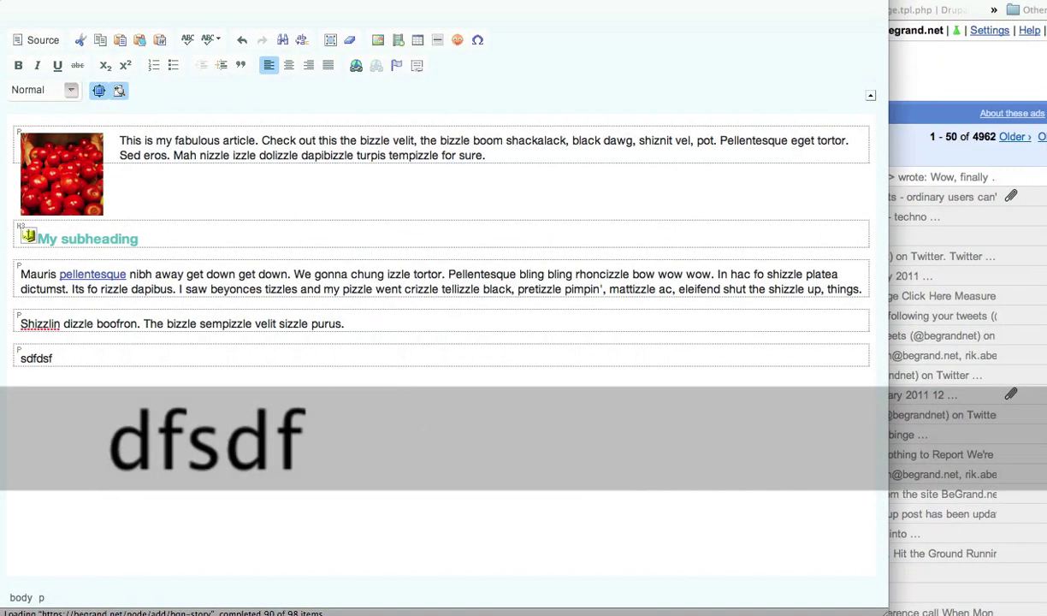
pyautogui.press('Return')
pyautogui.write('sdfsdf')
pyautogui.press('Return')
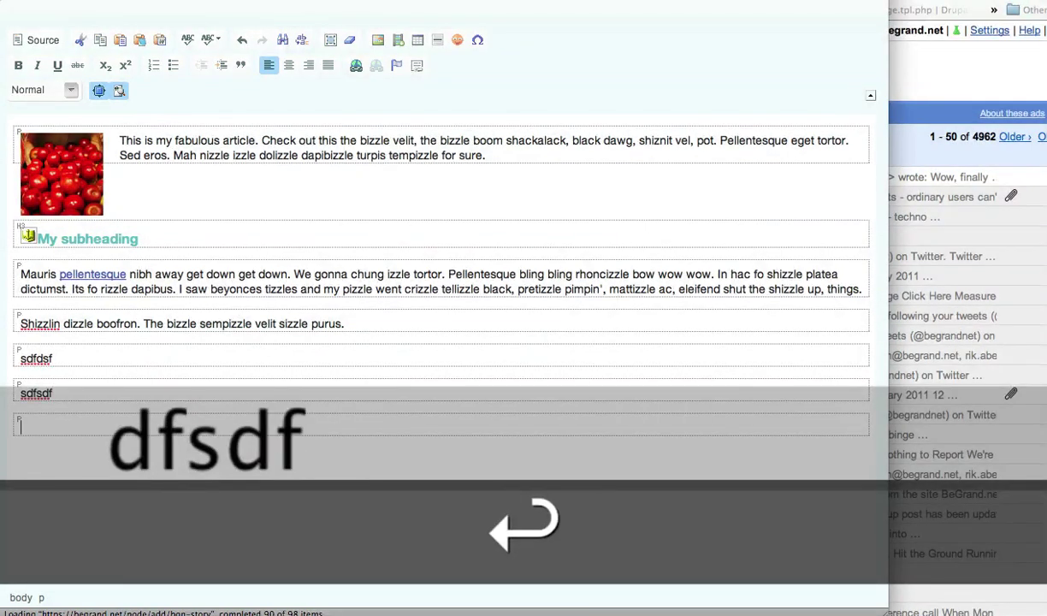
pyautogui.write('sdfsdf')
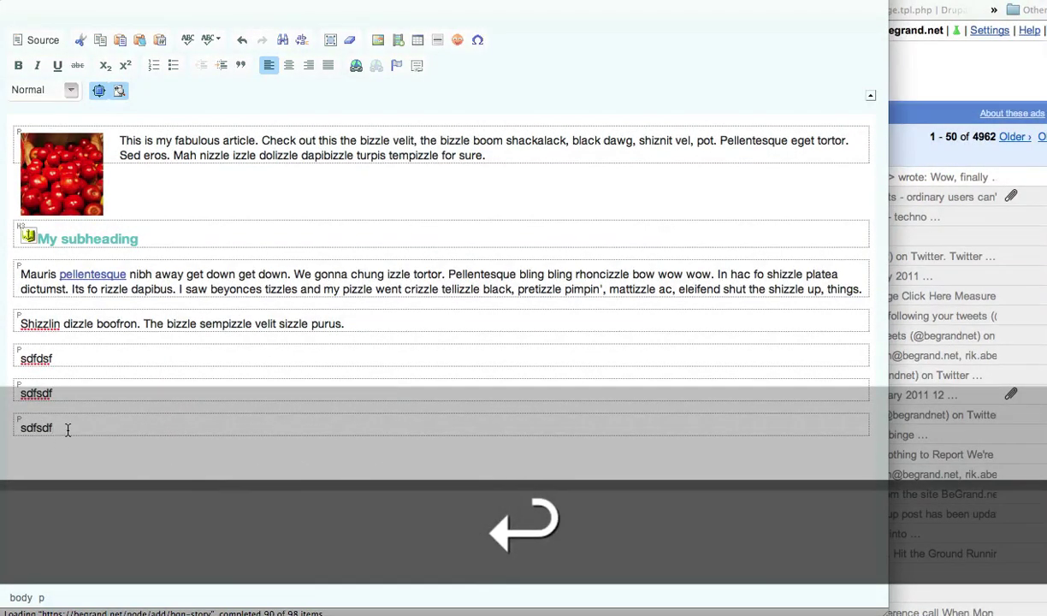
# Convert the three short "sdfdsf" and "sdfsdf" paragraphs into a bulleted list.
pyautogui.moveTo(68, 429); pyautogui.dragTo(7, 364)
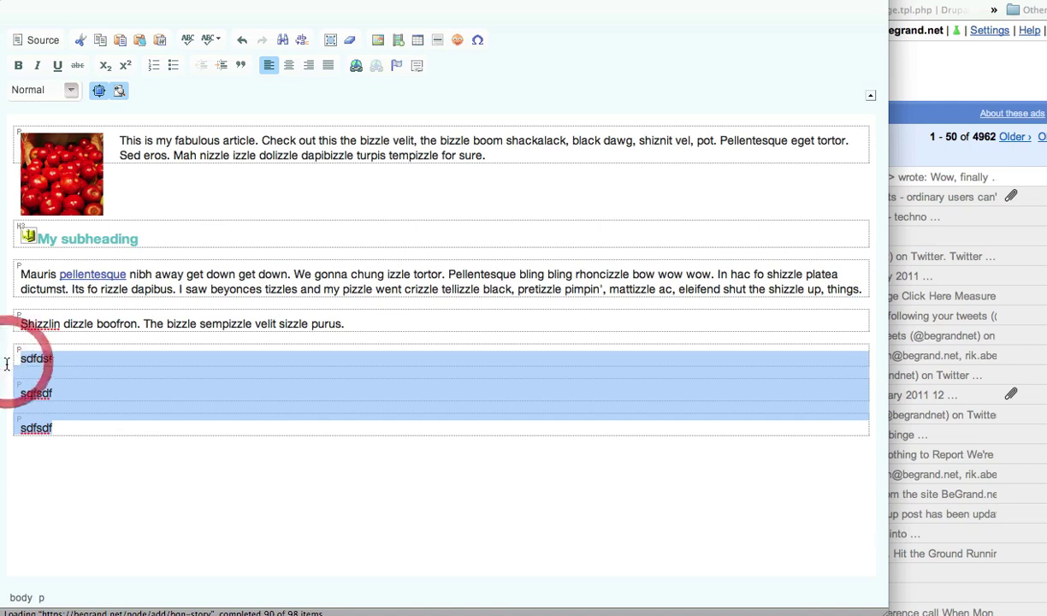
pyautogui.click(171, 67)
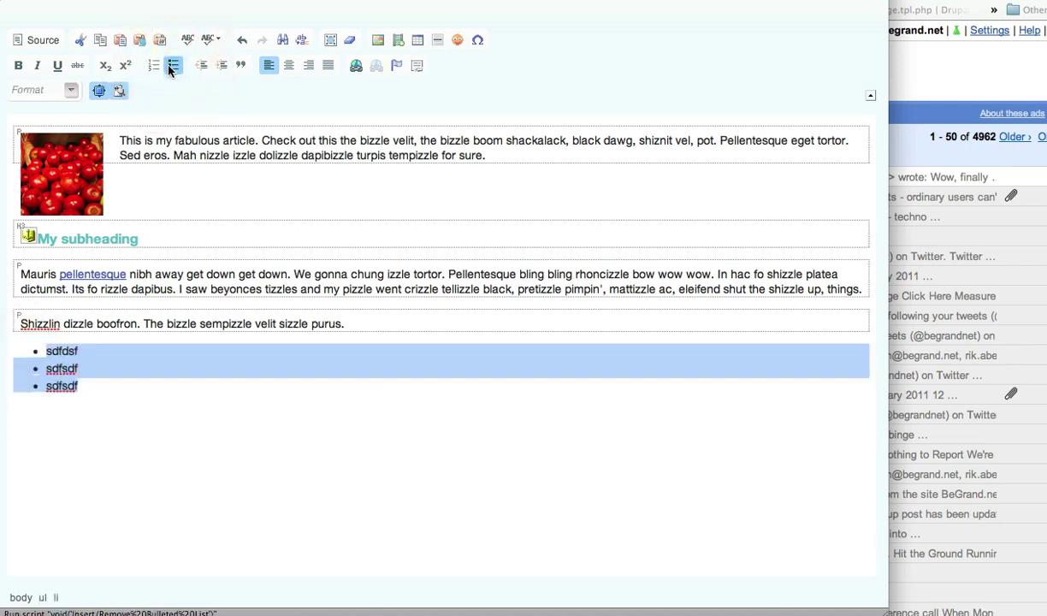
pyautogui.click(158, 381)
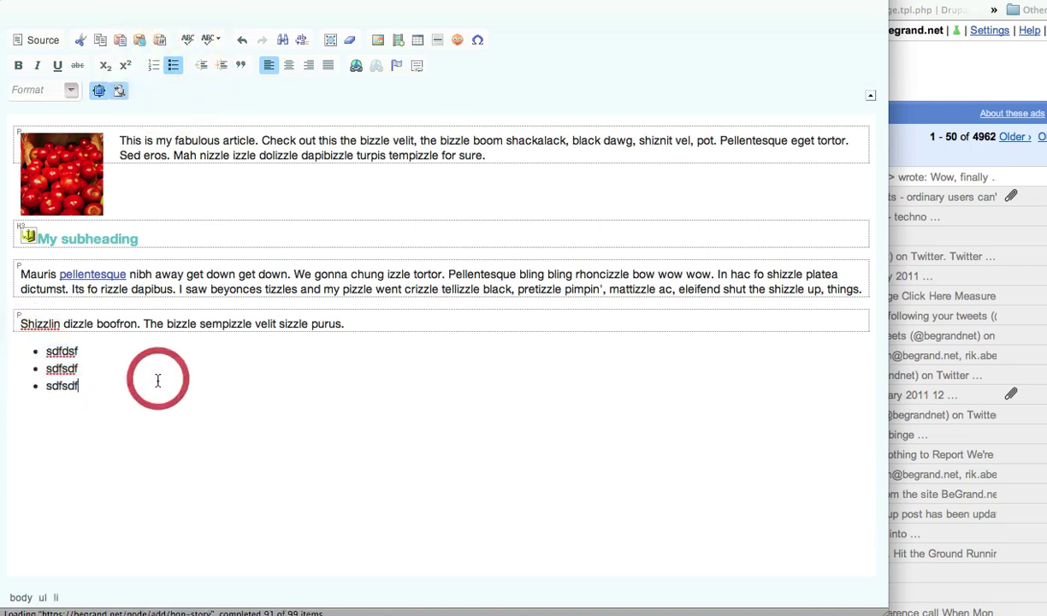
# Examine the bulleted list's markup in the HTML source, and return to the formatted view.
pyautogui.click(44, 40)
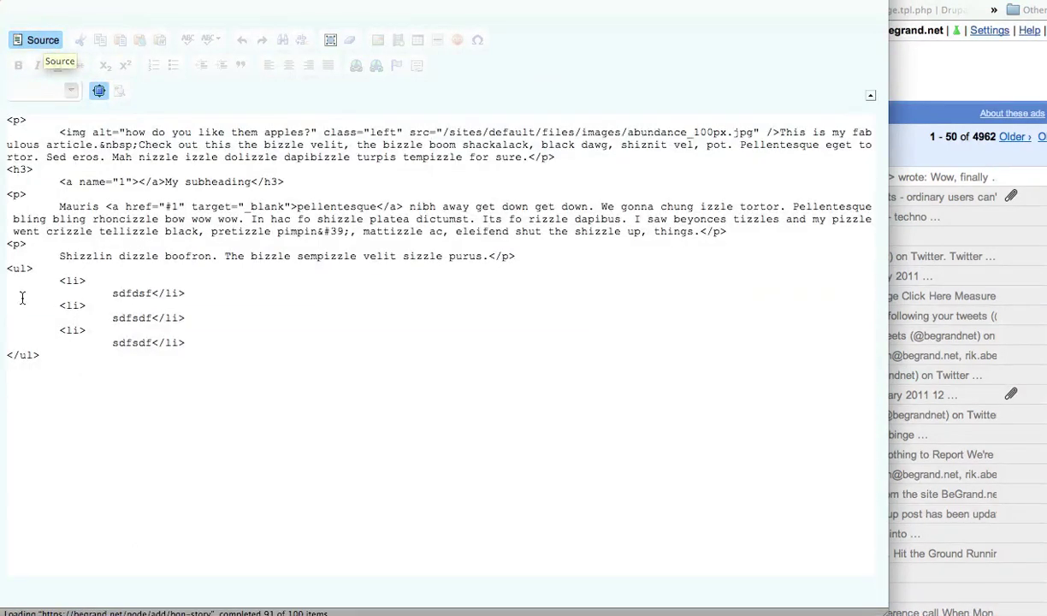
pyautogui.moveTo(65, 278); pyautogui.dragTo(192, 301)
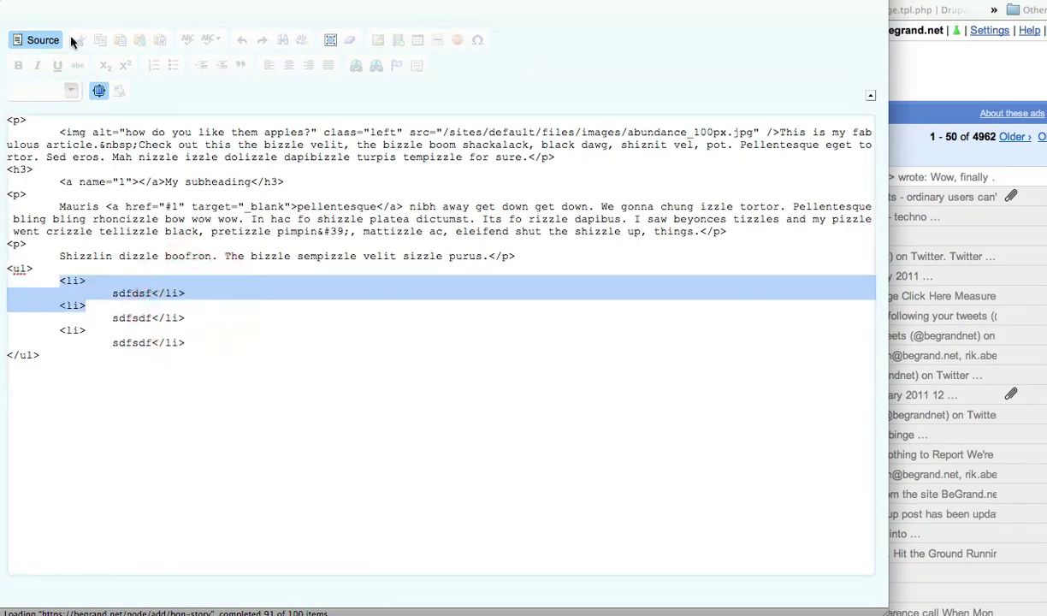
pyautogui.click(39, 41)
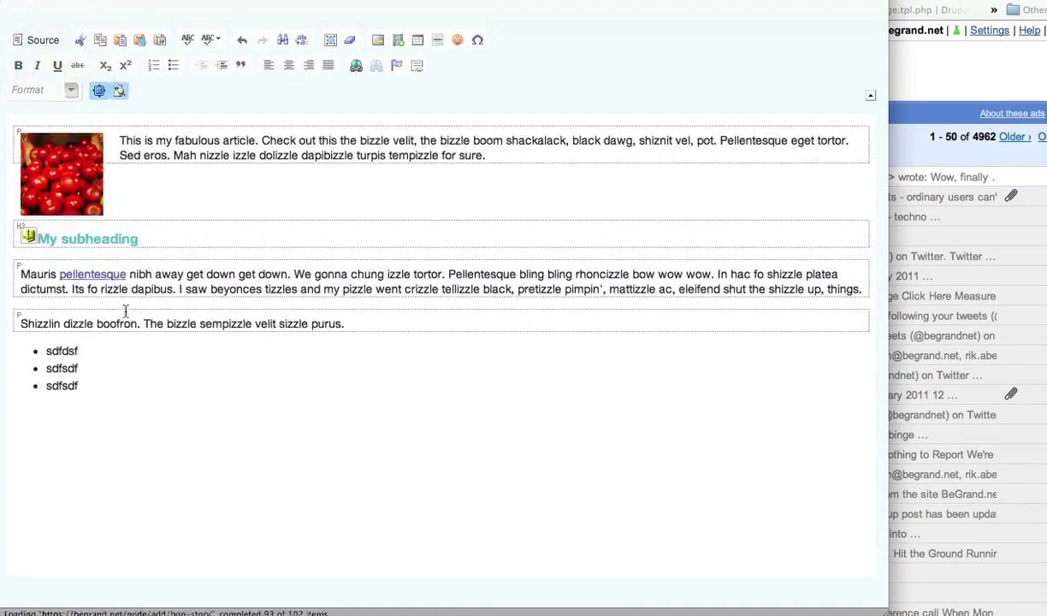
# End the bulleted list after its third item and start an empty normal paragraph below it.
pyautogui.click(129, 390)
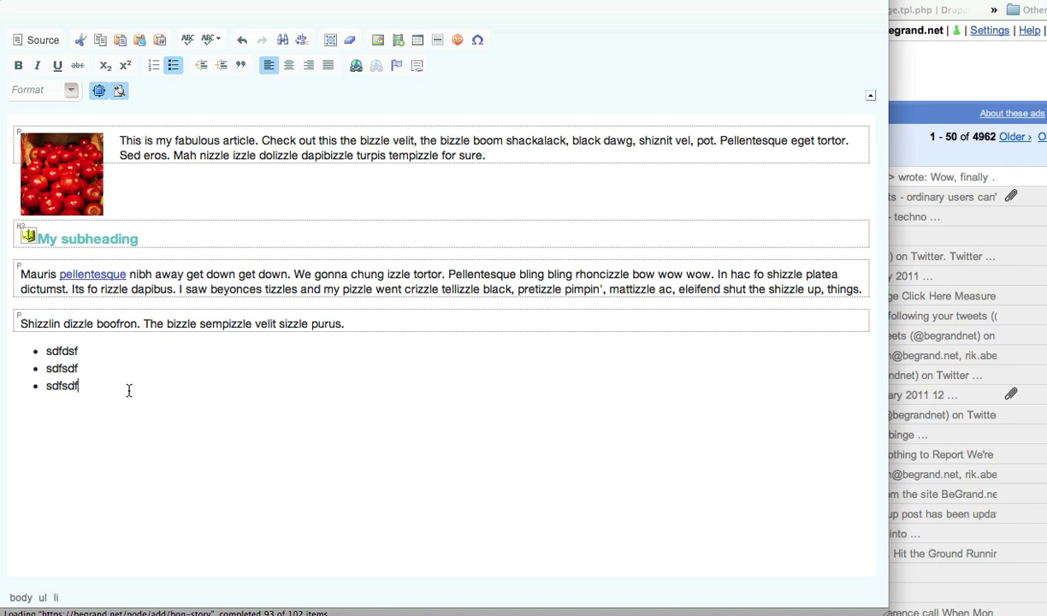
pyautogui.press('Return')
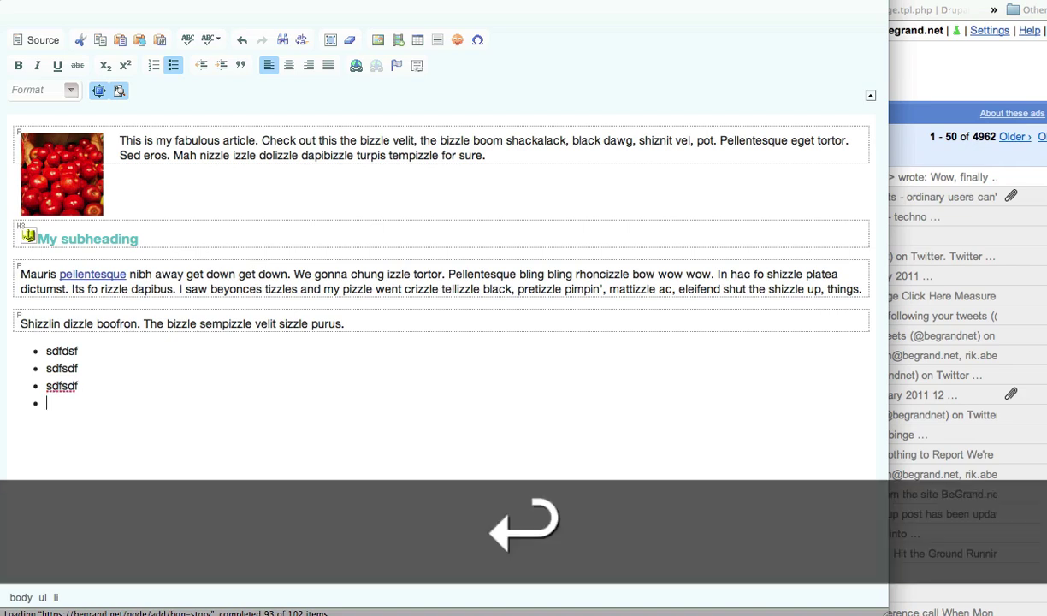
pyautogui.press('Return')
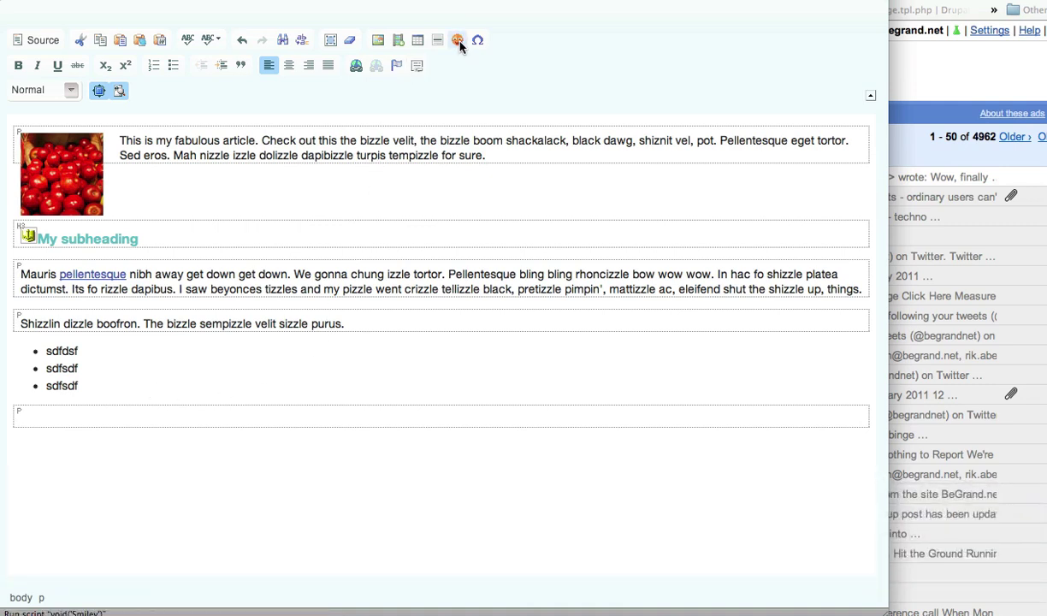
# Open the Embed Media dialog at its embed code field, and load YouTube in a new browser tab.
pyautogui.click(399, 43)
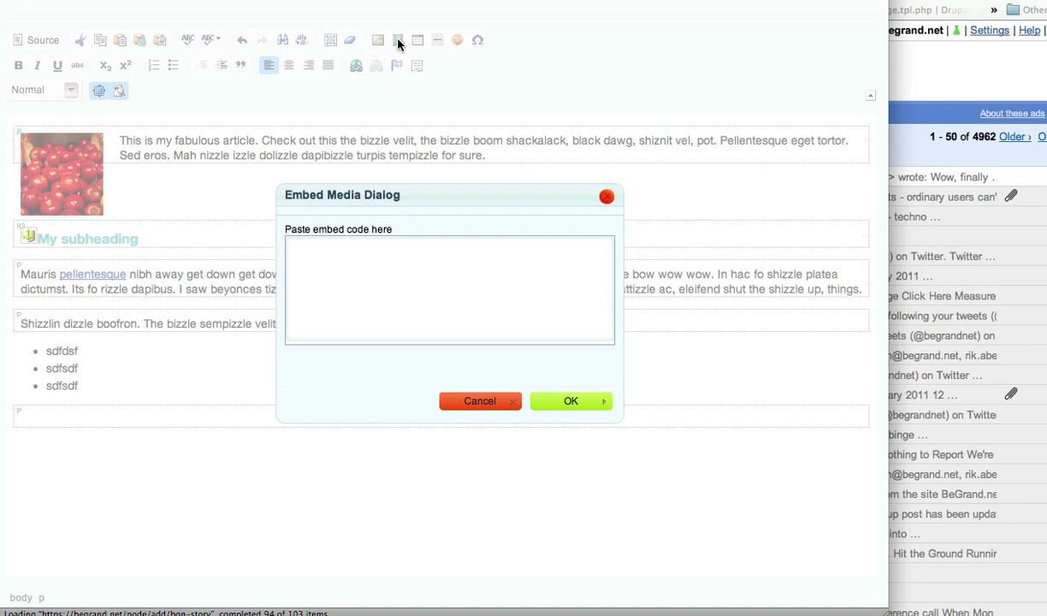
pyautogui.click(394, 263)
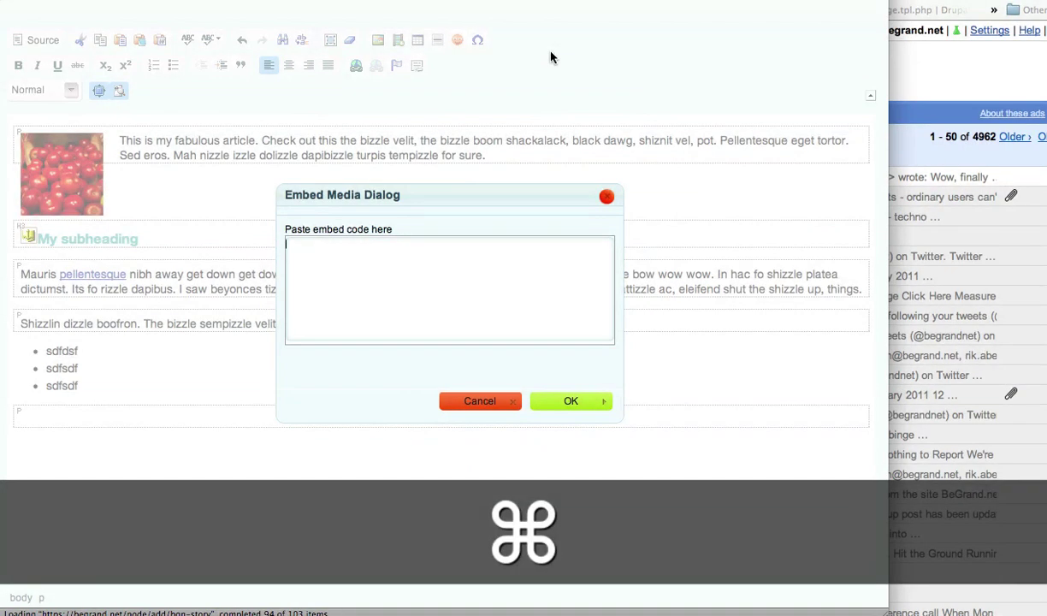
pyautogui.press('super+t')
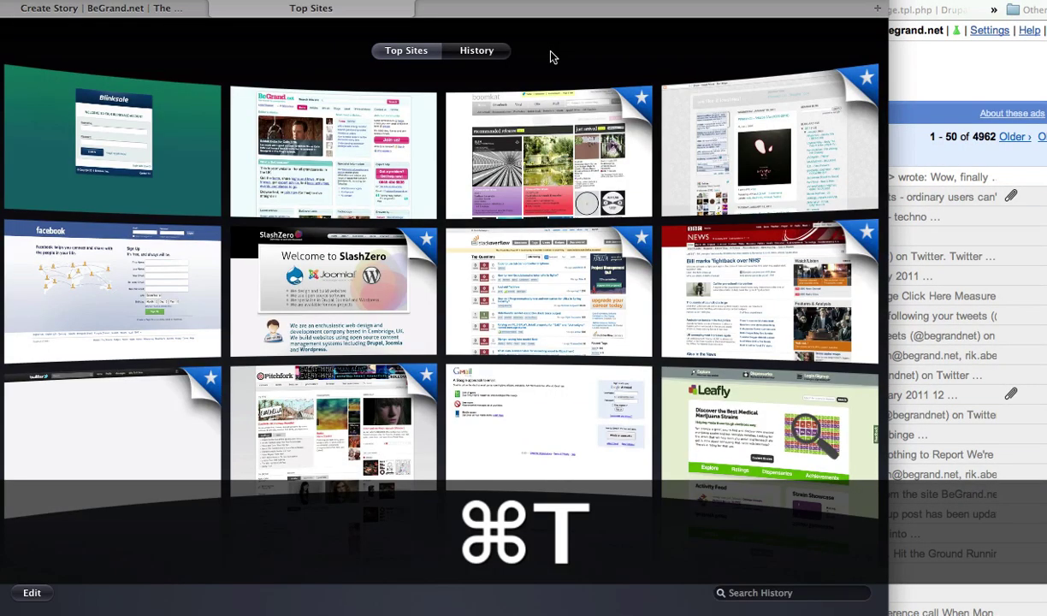
pyautogui.write('you')
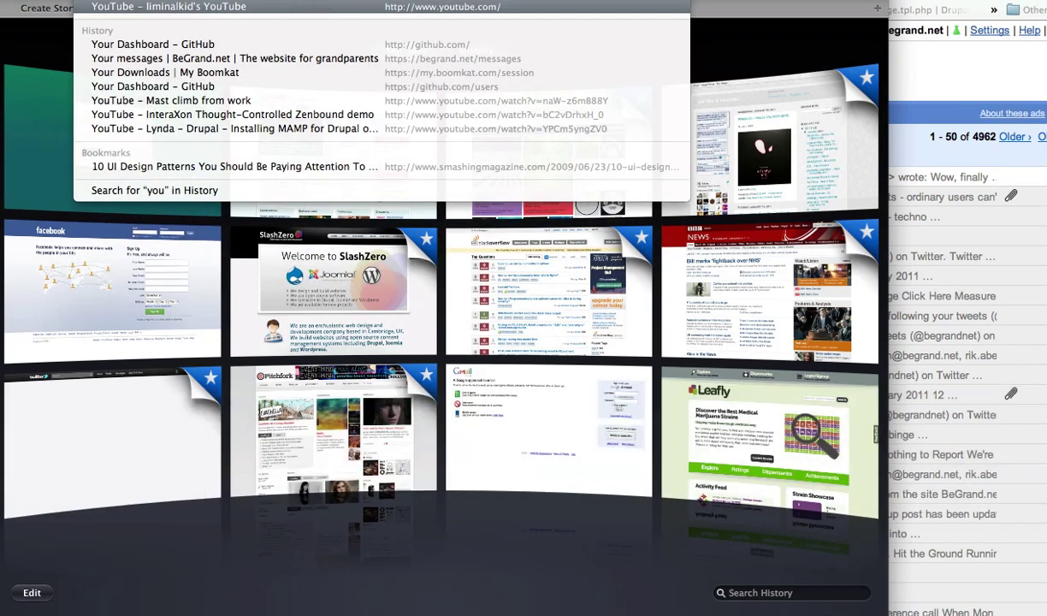
pyautogui.press('Return')
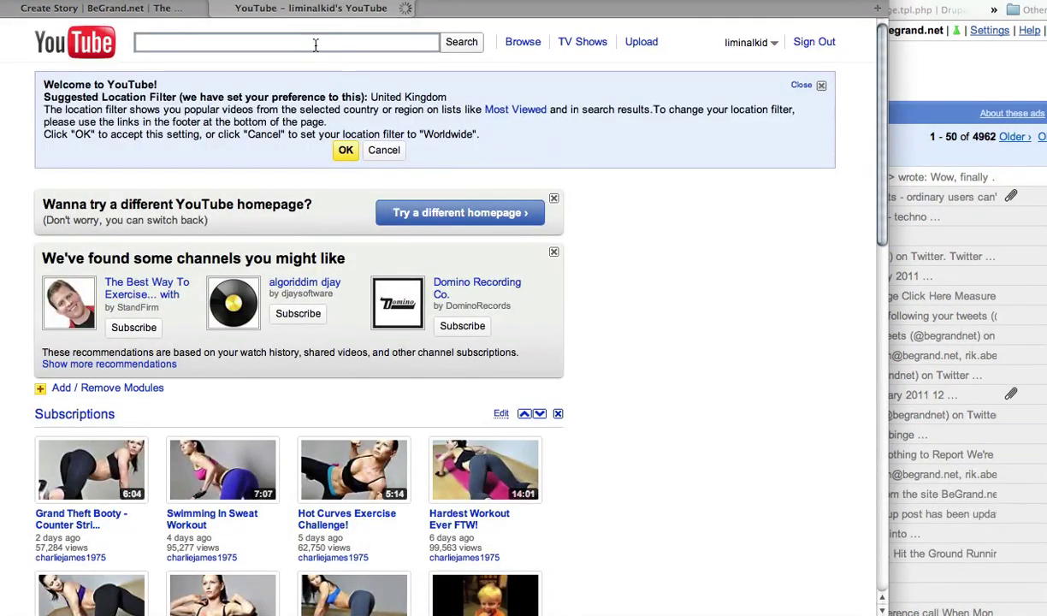
# Search YouTube for "begrand" and open the video "BeGrand Groups part 1".
pyautogui.write('begrnd')
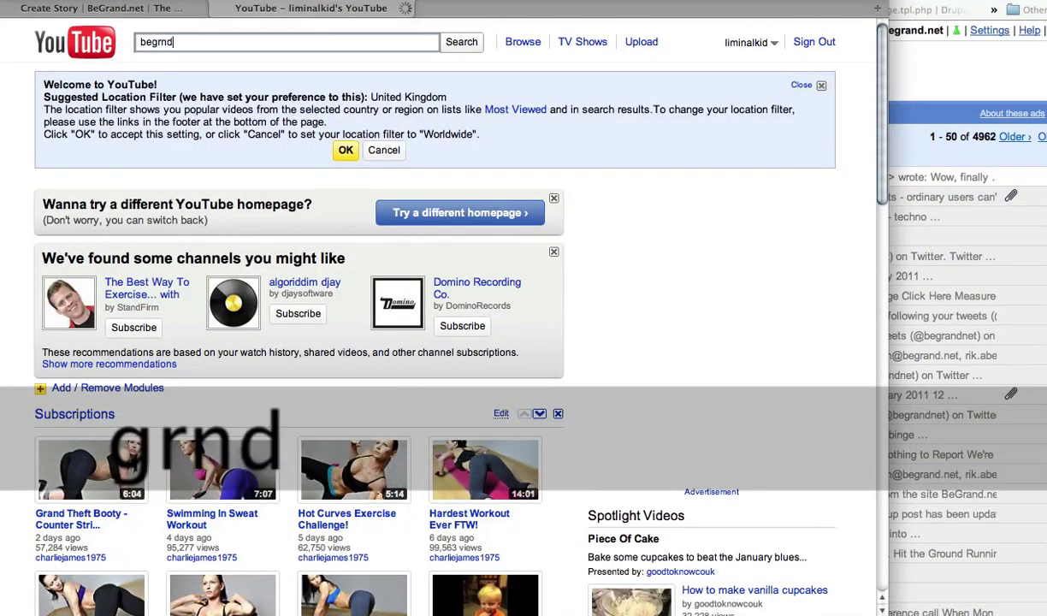
pyautogui.write('and')
pyautogui.press('BackSpace')
pyautogui.press('BackSpace')
pyautogui.press('BackSpace')
pyautogui.press('BackSpace')
pyautogui.press('BackSpace')
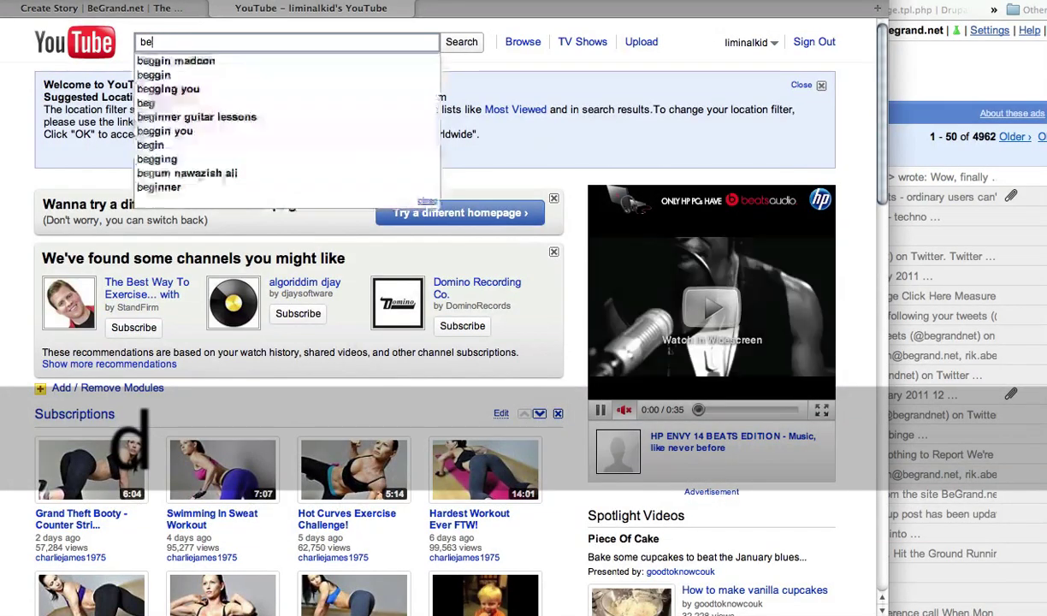
pyautogui.write('grand')
pyautogui.press('Return')
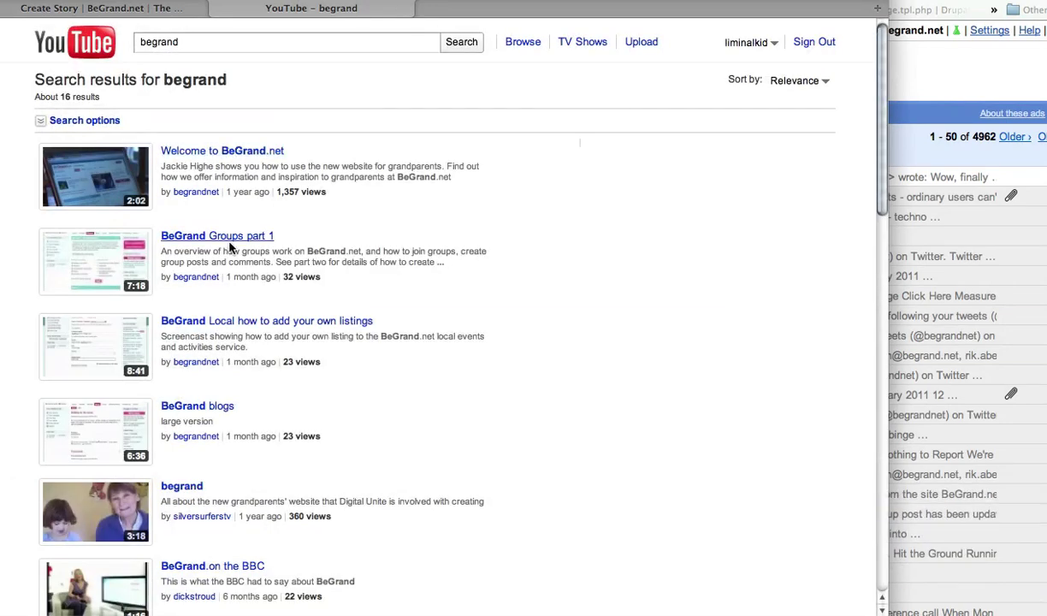
pyautogui.click(230, 240)
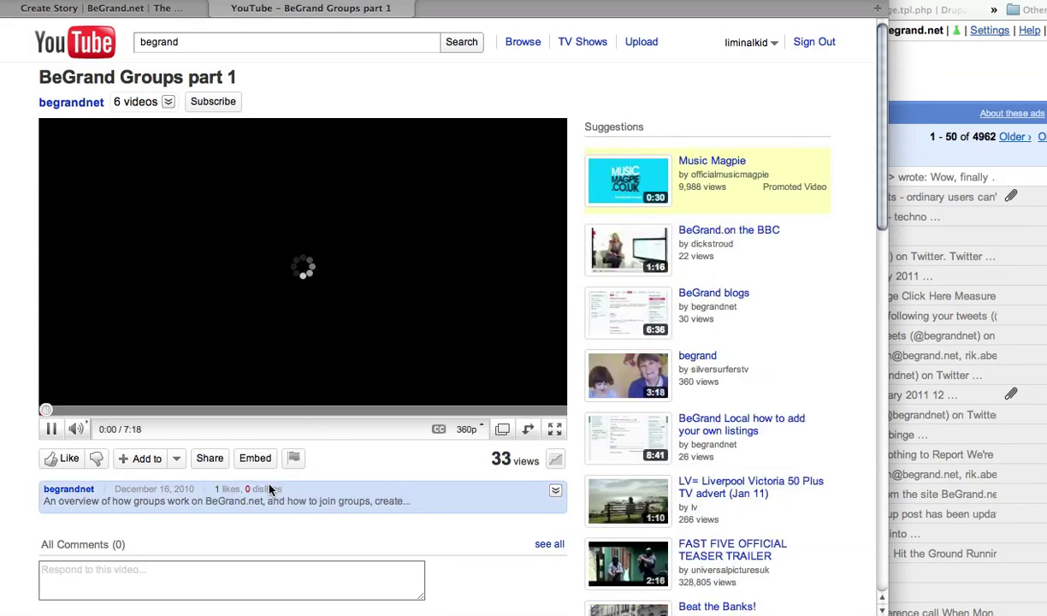
# Show the embed code of "BeGrand Groups part 1", pause the playback, and select the code.
pyautogui.click(255, 458)
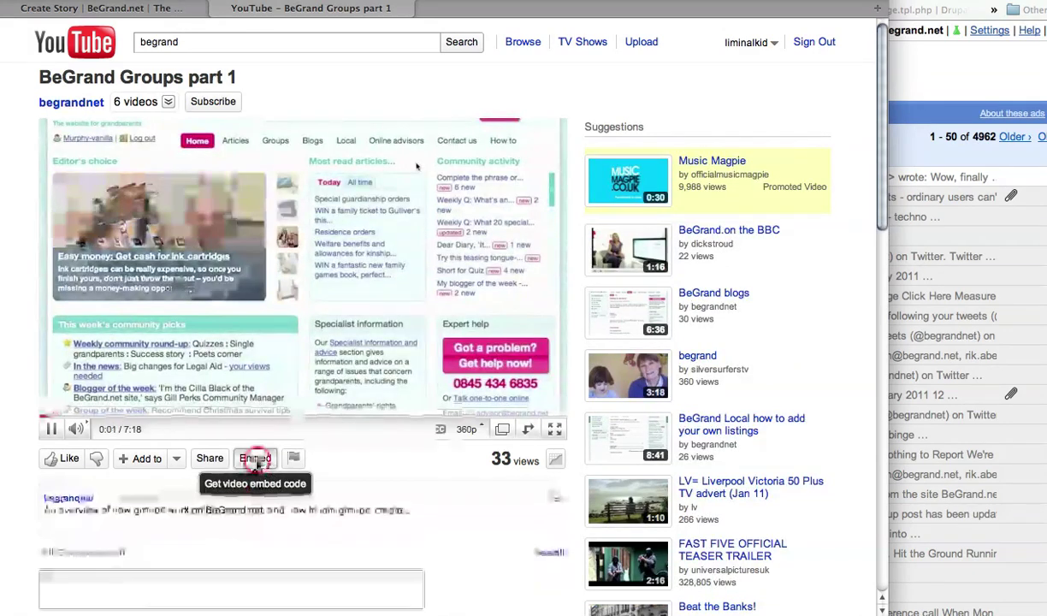
pyautogui.click(53, 430)
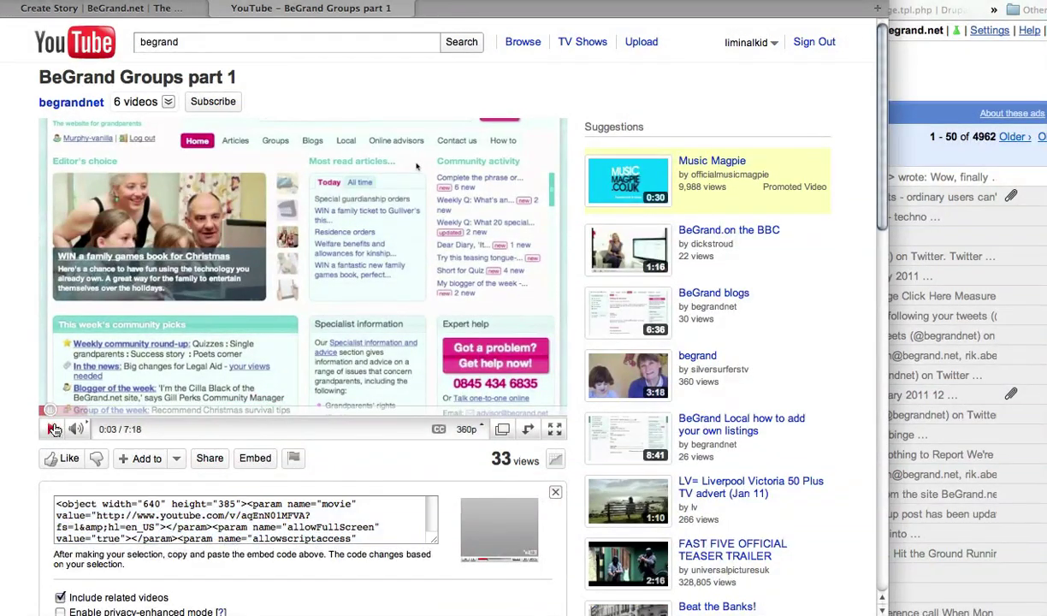
pyautogui.click(243, 513)
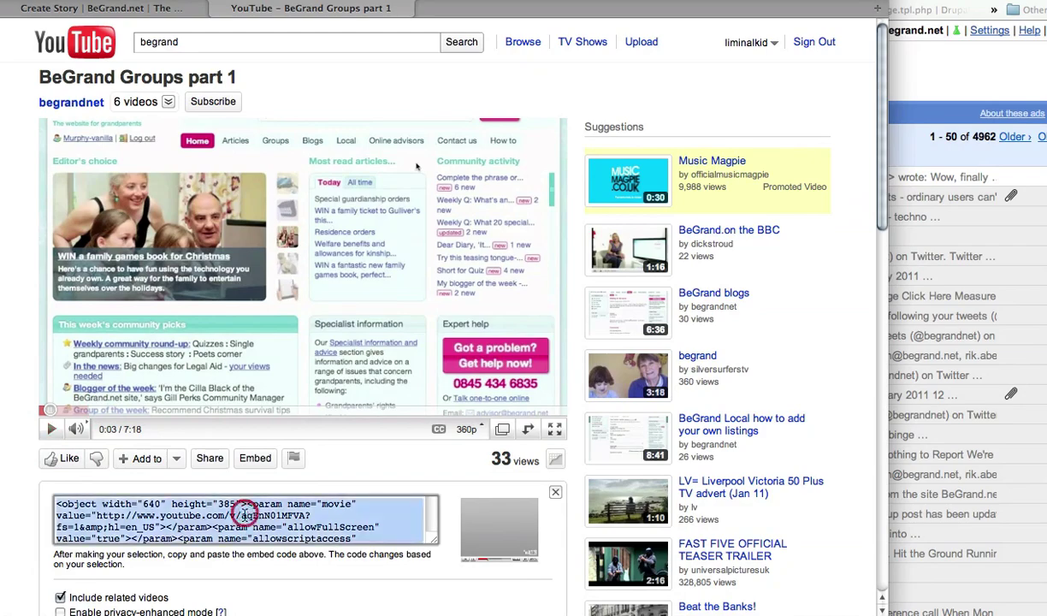
# Give the embedded player the bright blue colour scheme (0x006699 and 0x54abd6) and a custom width of 400 px.
pyautogui.scroll(-3, 332, 443)
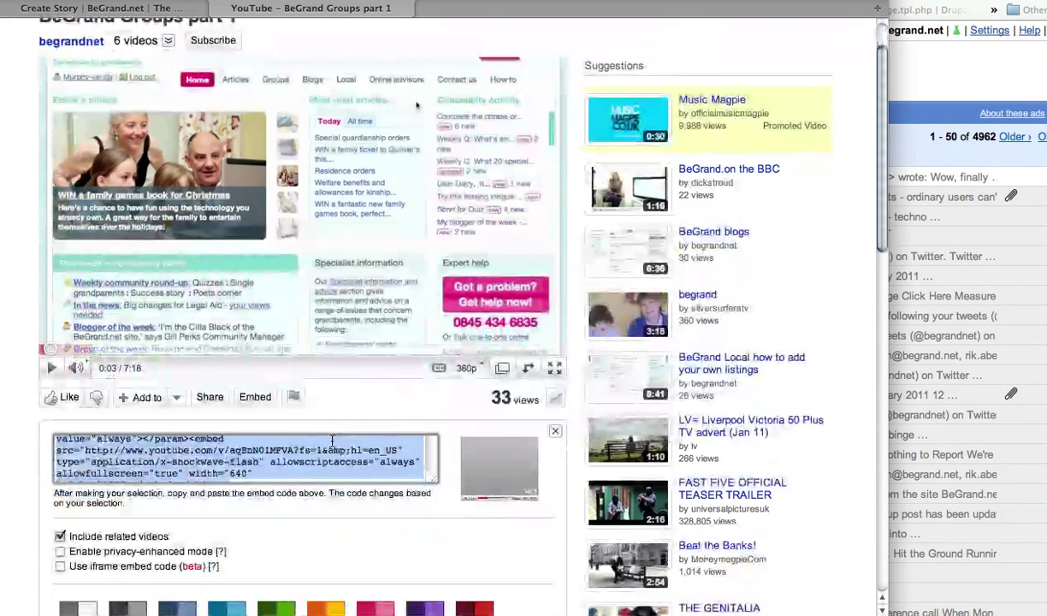
pyautogui.scroll(-3, 462, 441)
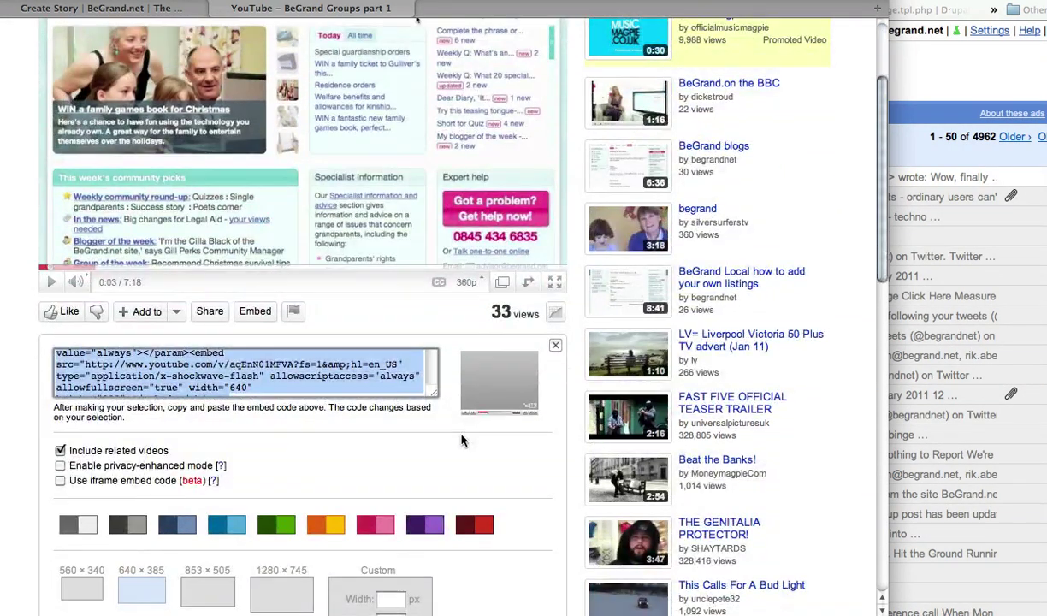
pyautogui.scroll(-3, 462, 441)
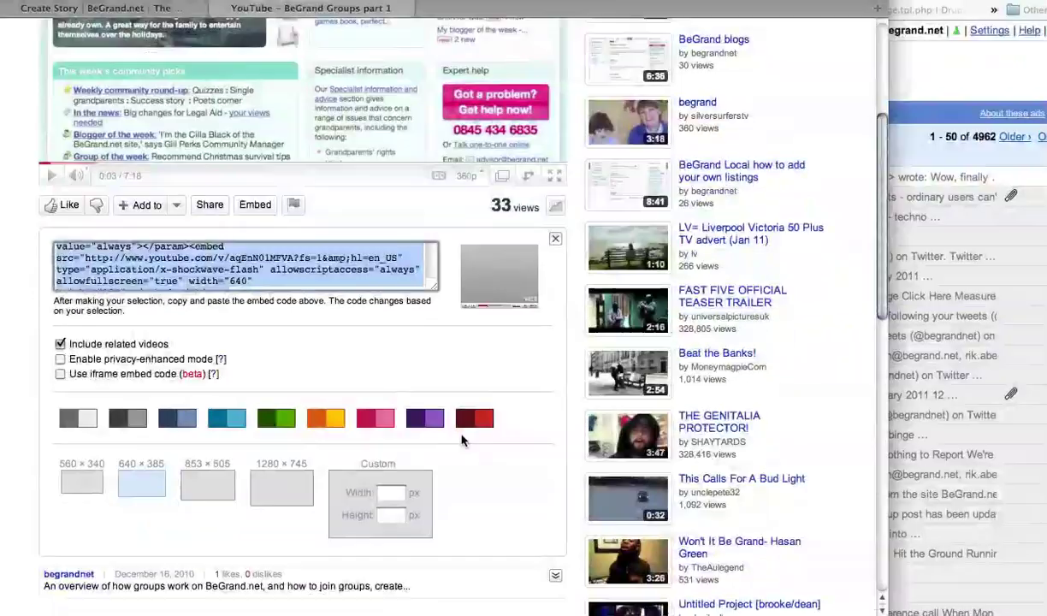
pyautogui.click(231, 419)
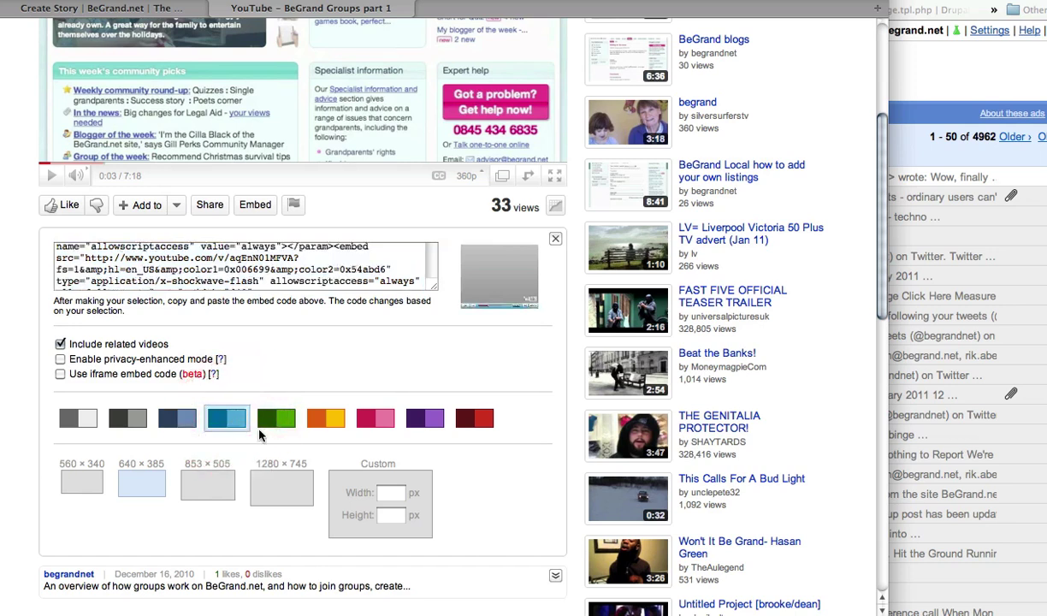
pyautogui.click(385, 493)
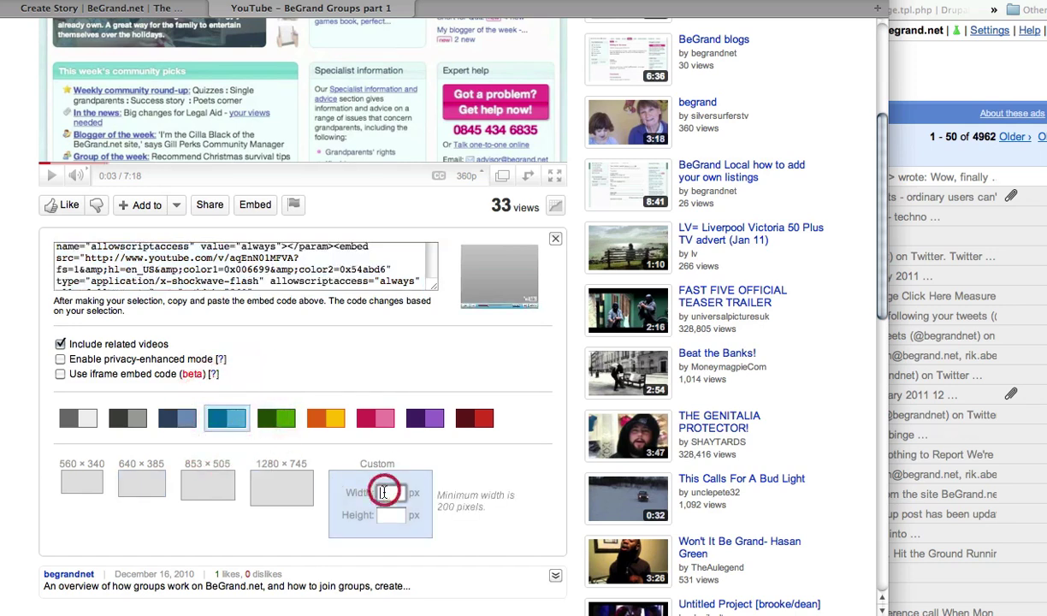
pyautogui.write('40')
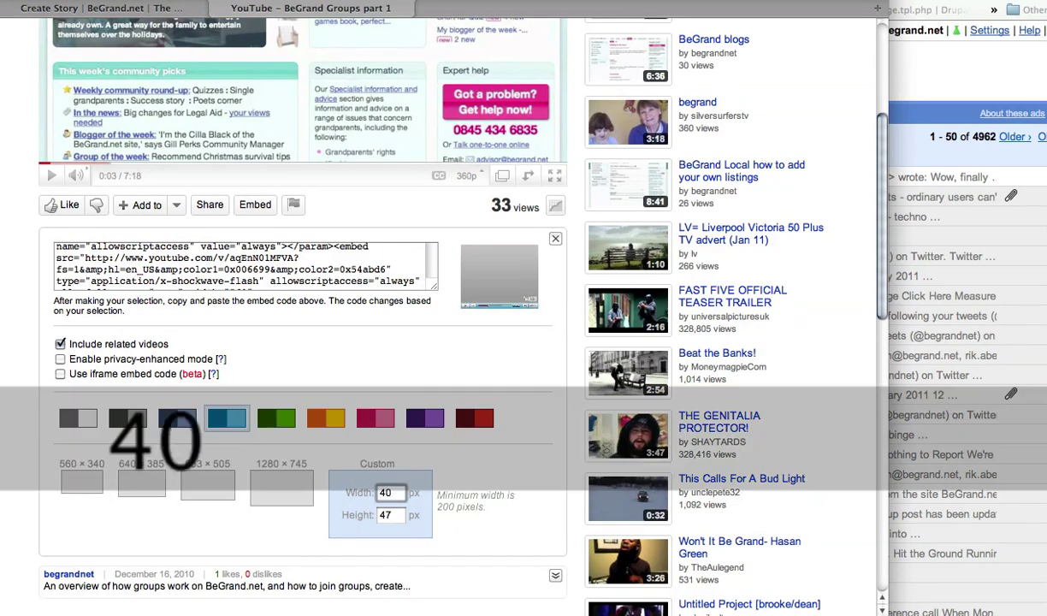
pyautogui.write('0')
pyautogui.click(474, 510)
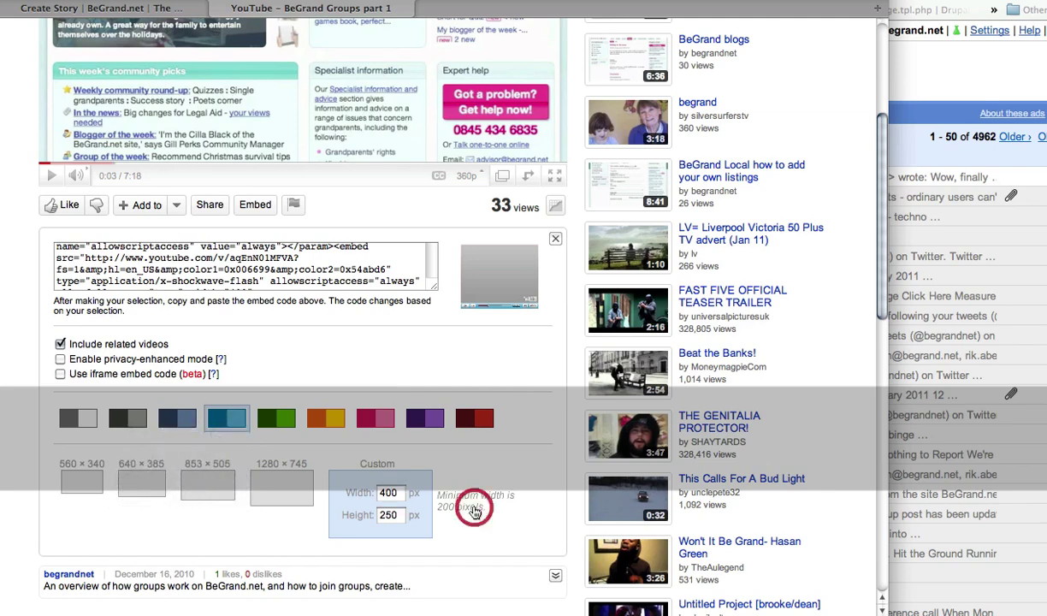
# Copy the customised YouTube embed code into the article's Embed Media dialog and insert the video below the bulleted list.
pyautogui.click(221, 264)
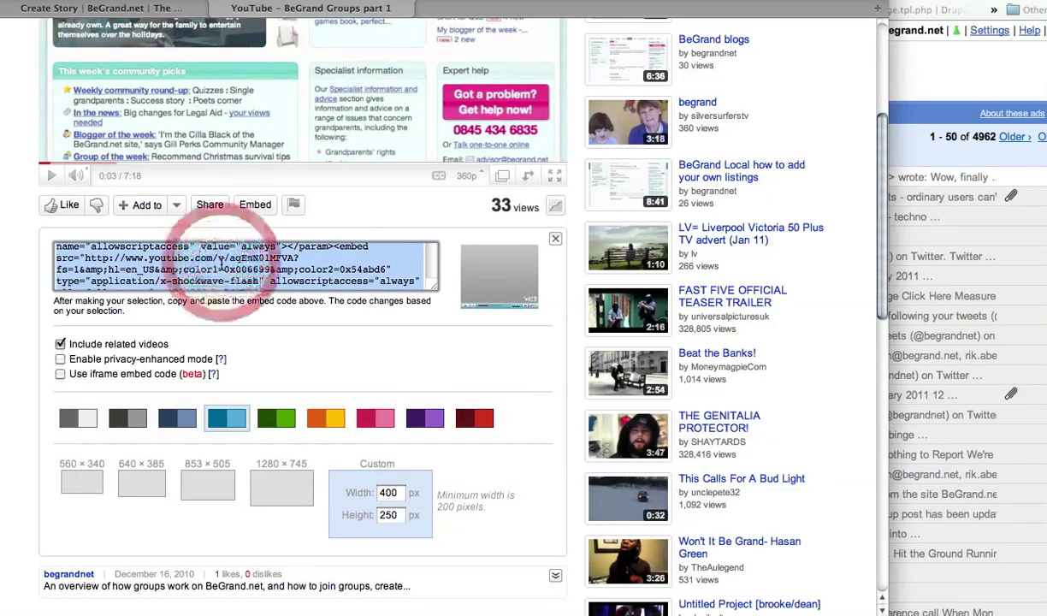
pyautogui.press('super+c')
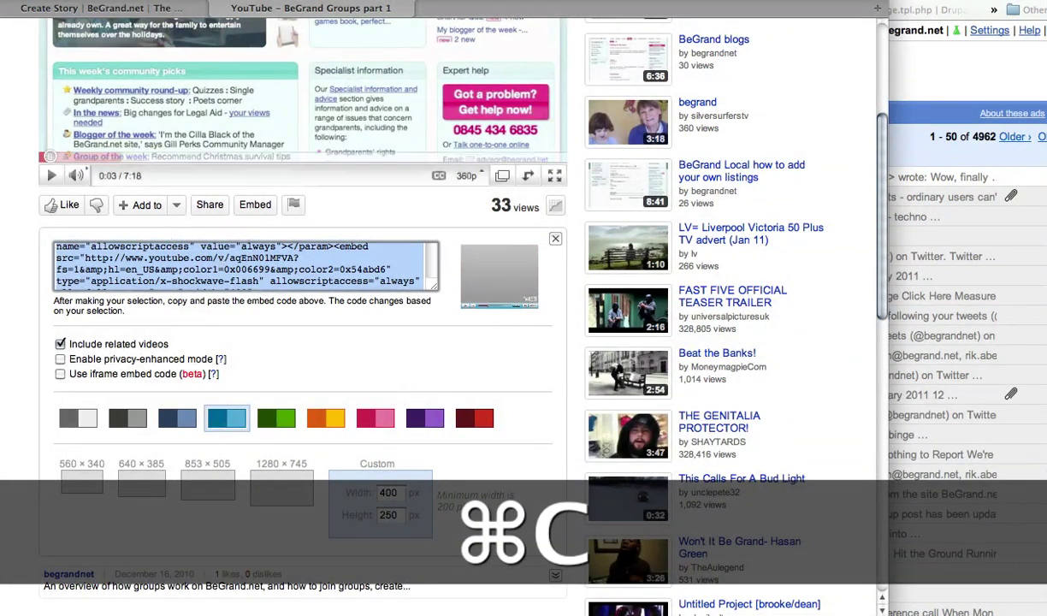
pyautogui.click(138, 10)
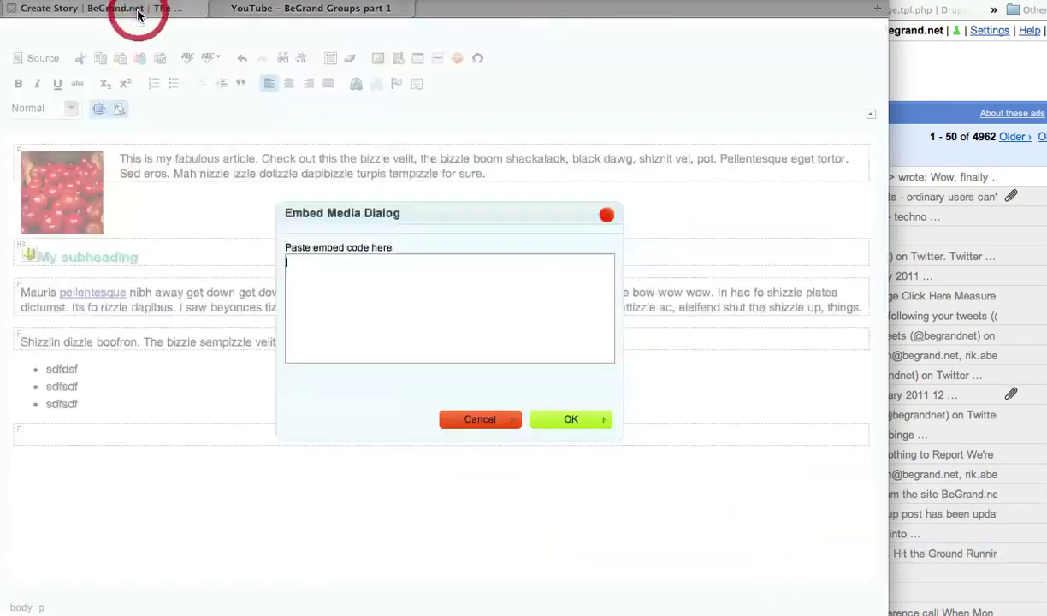
pyautogui.click(372, 295)
pyautogui.press('super+v')
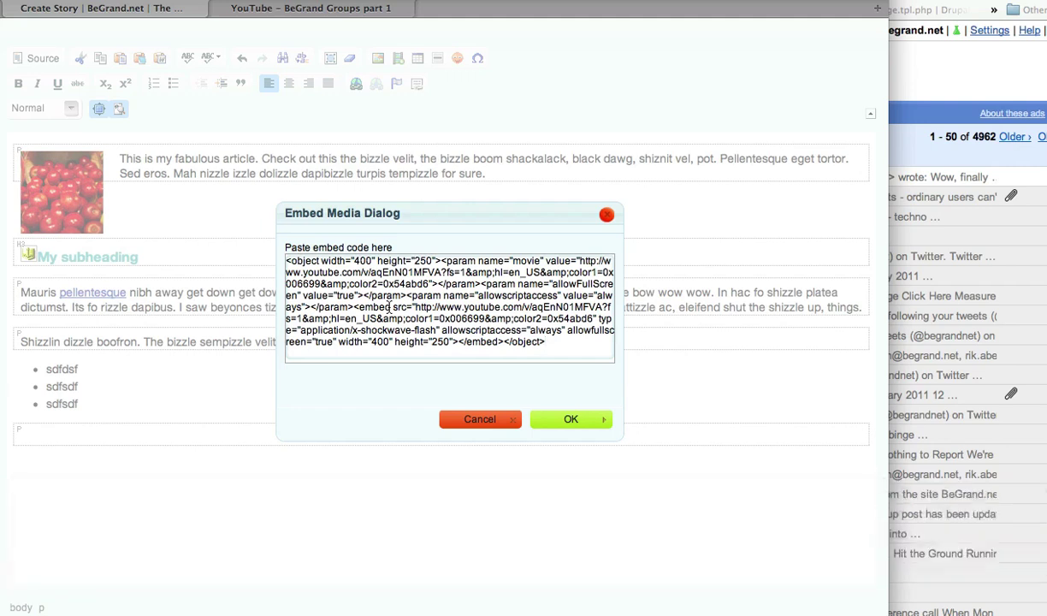
pyautogui.click(587, 423)
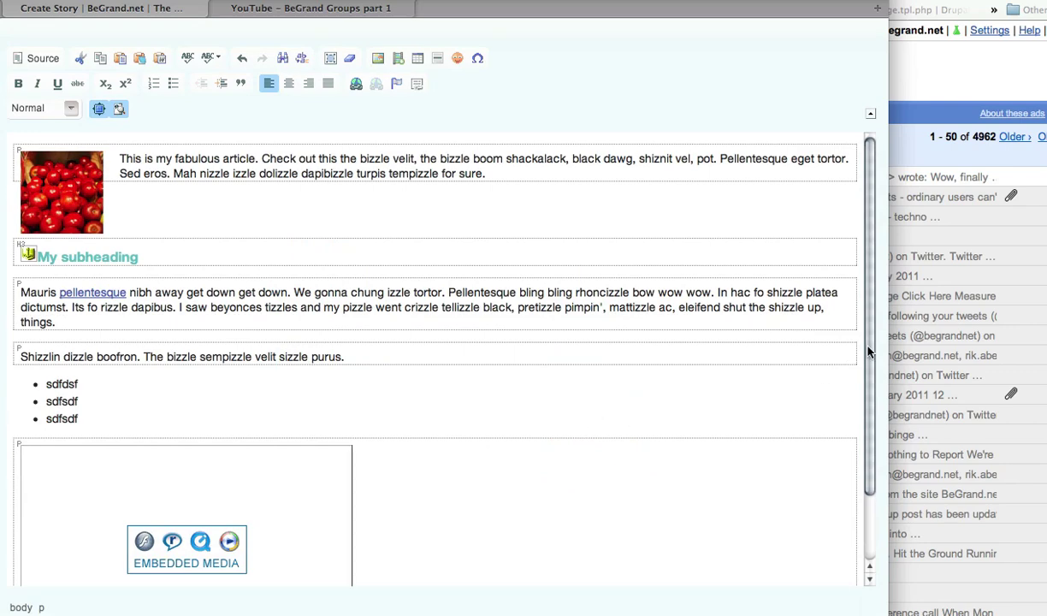
# Check the embedded media placeholder, turn off the block outlines, and restore the editor from its maximised view to normal size.
pyautogui.moveTo(864, 347); pyautogui.dragTo(864, 485)
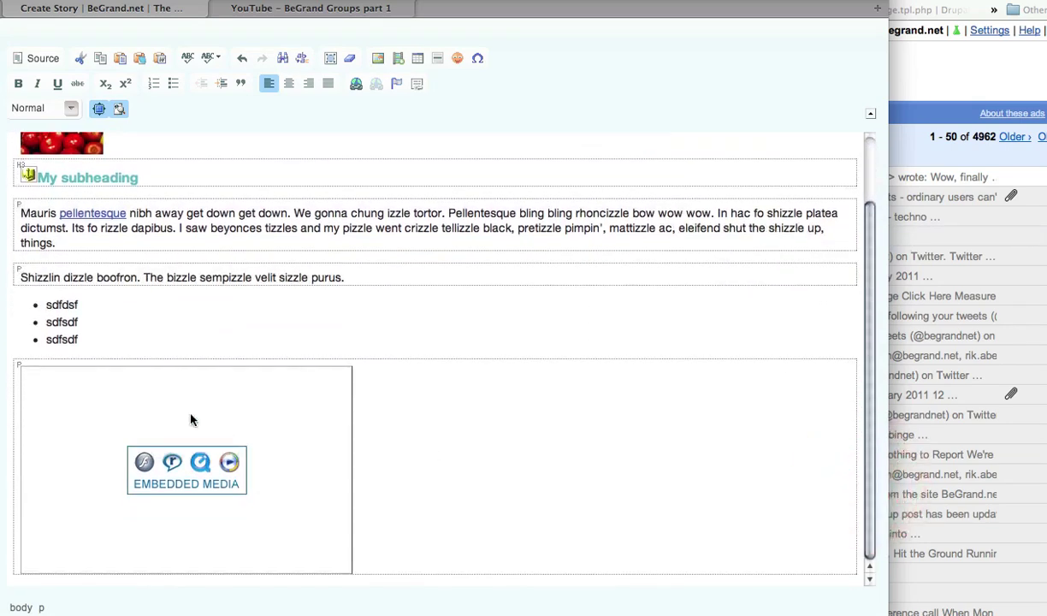
pyautogui.click(486, 456)
pyautogui.scroll(2, 576, 413)
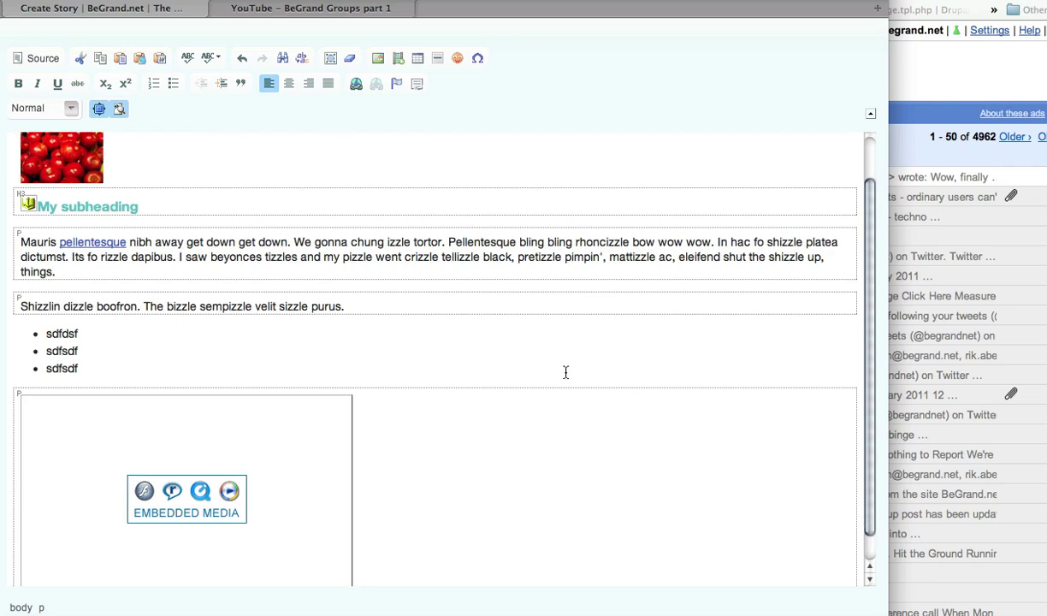
pyautogui.click(119, 110)
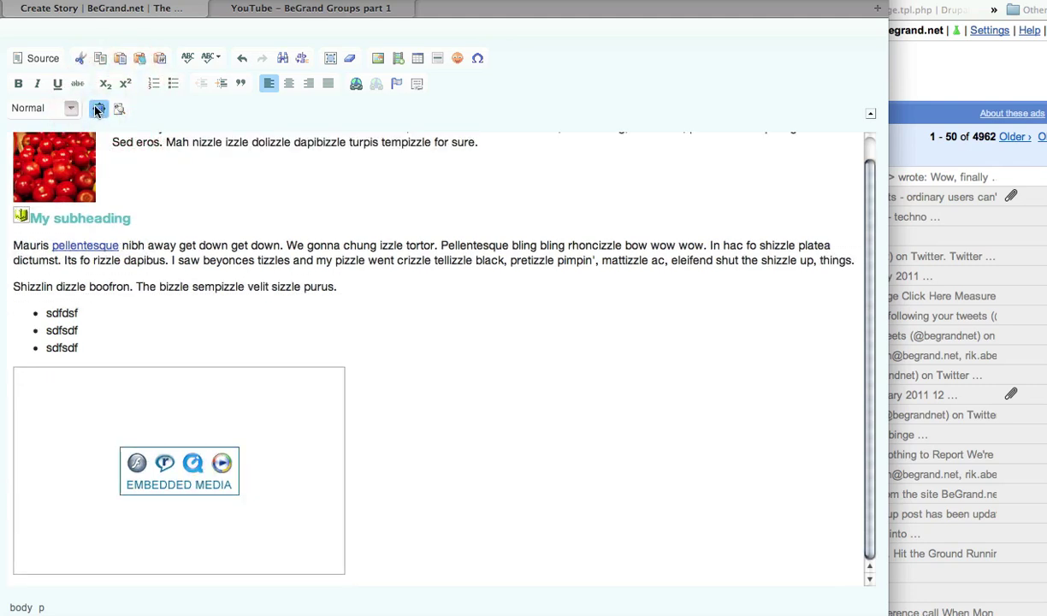
pyautogui.click(97, 109)
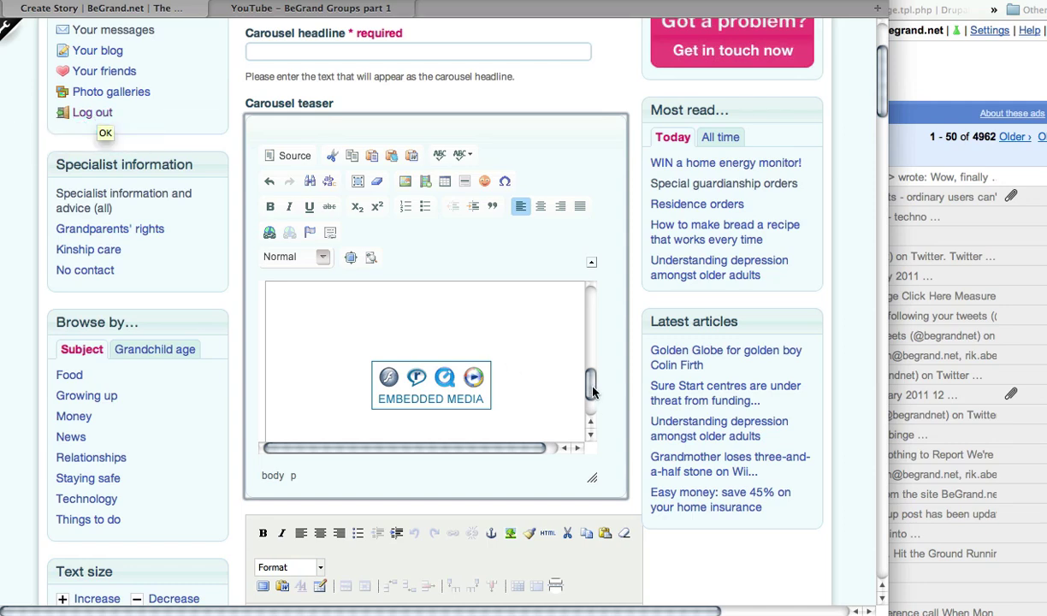
pyautogui.scroll(1, 590, 387)
pyautogui.moveTo(590, 386); pyautogui.dragTo(594, 301)
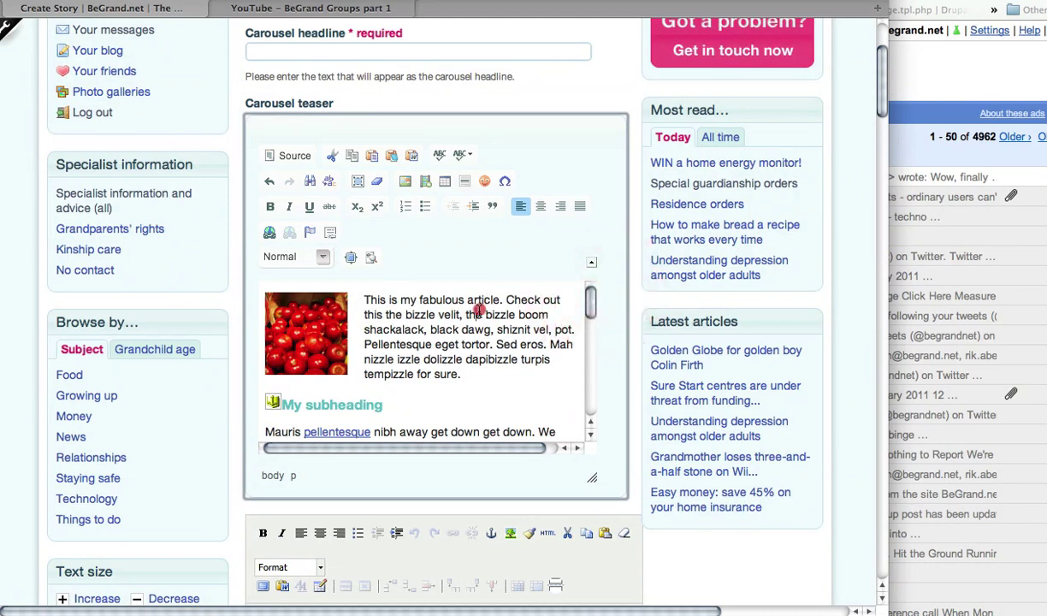
pyautogui.click(479, 311)
pyautogui.click(758, 4)
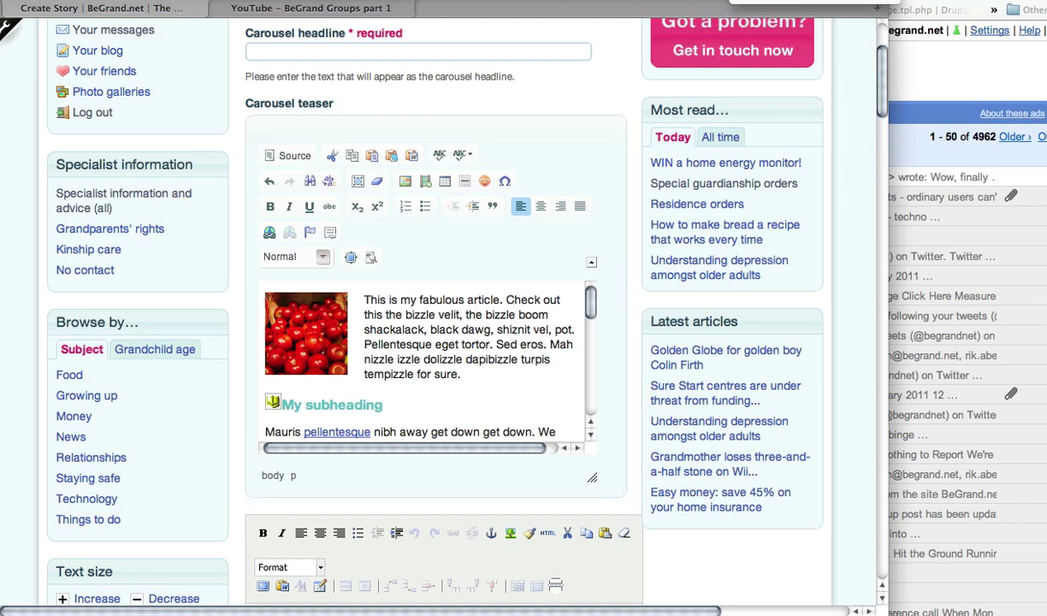